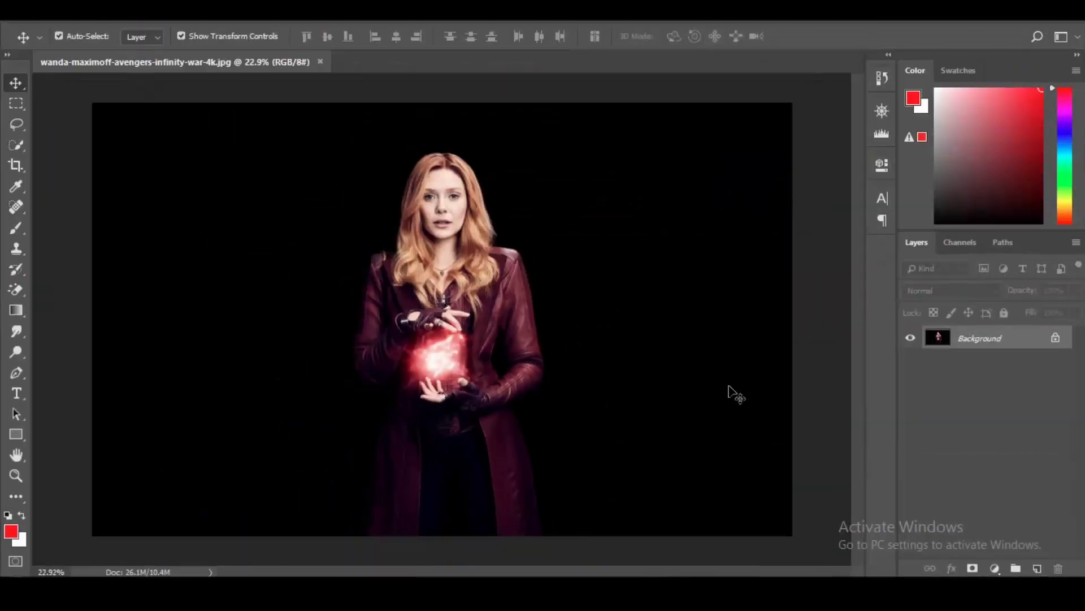
Roughly quick-select Wanda's figure from the coat up to the shoulders
left_click(15, 145)
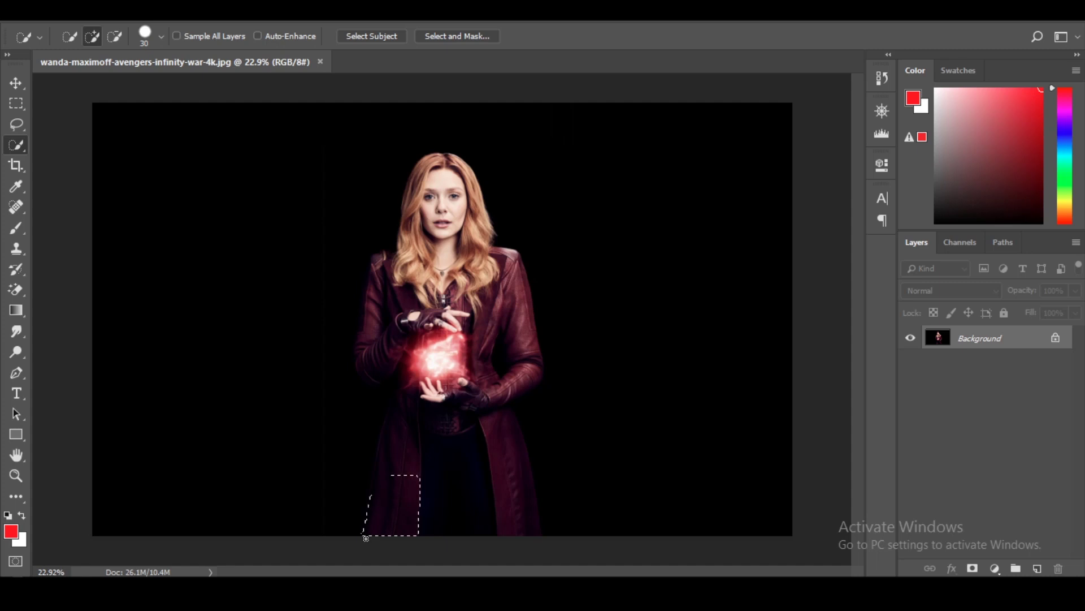
left_click_drag(492, 545, 364, 366)
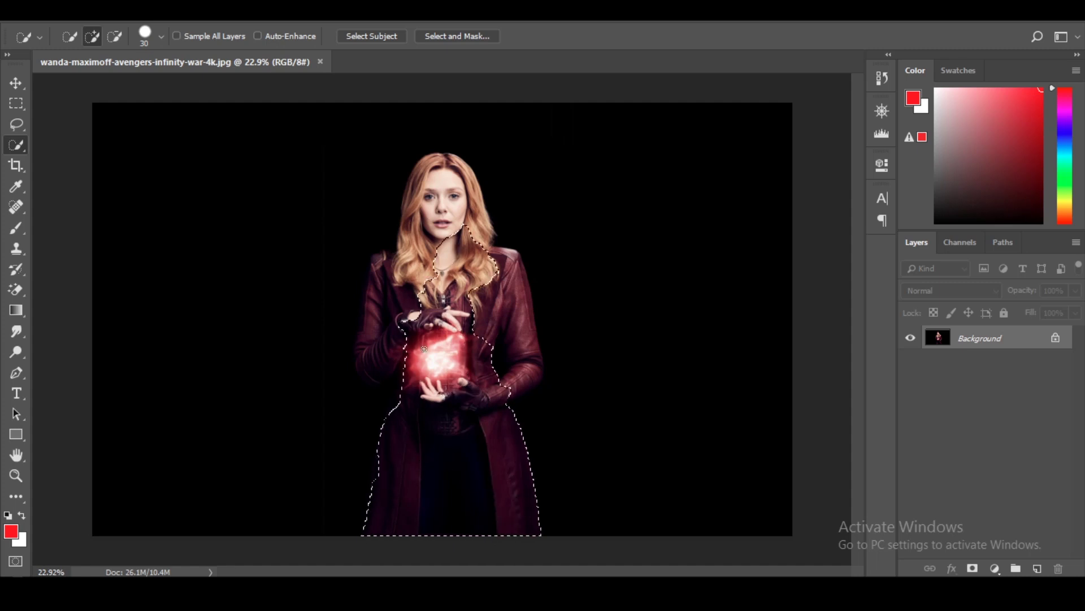
left_click_drag(387, 249, 442, 303)
Start a Pen path along the lower coat edge and up the left arm
key("p")
scroll(368, 494, "up", 5)
scroll(346, 380, "up", 3)
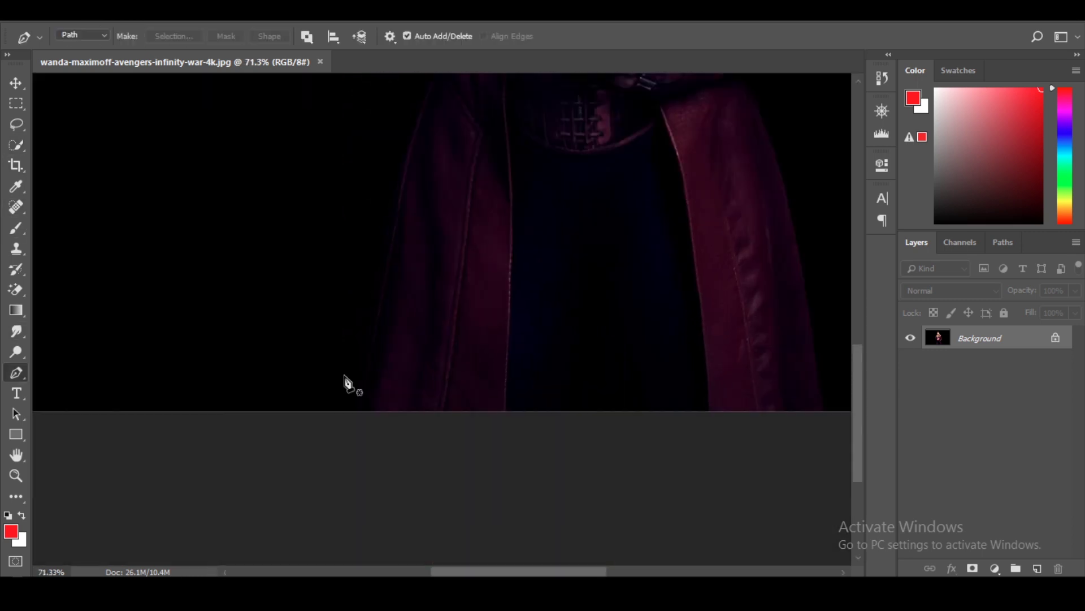
left_click(358, 427)
left_click_drag(391, 341, 391, 429)
left_click(390, 331)
mouse_move(412, 271)
left_mouse_down()
mouse_move(393, 430)
mouse_move(417, 369)
mouse_move(414, 333)
left_mouse_up()
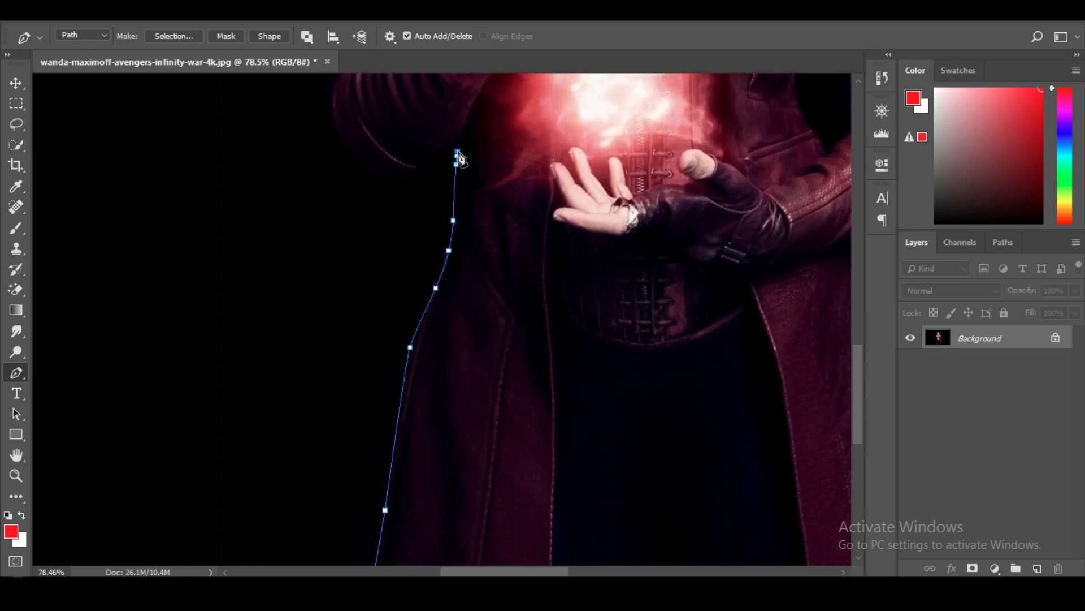
left_click(362, 168)
scroll(348, 396, "up", 5)
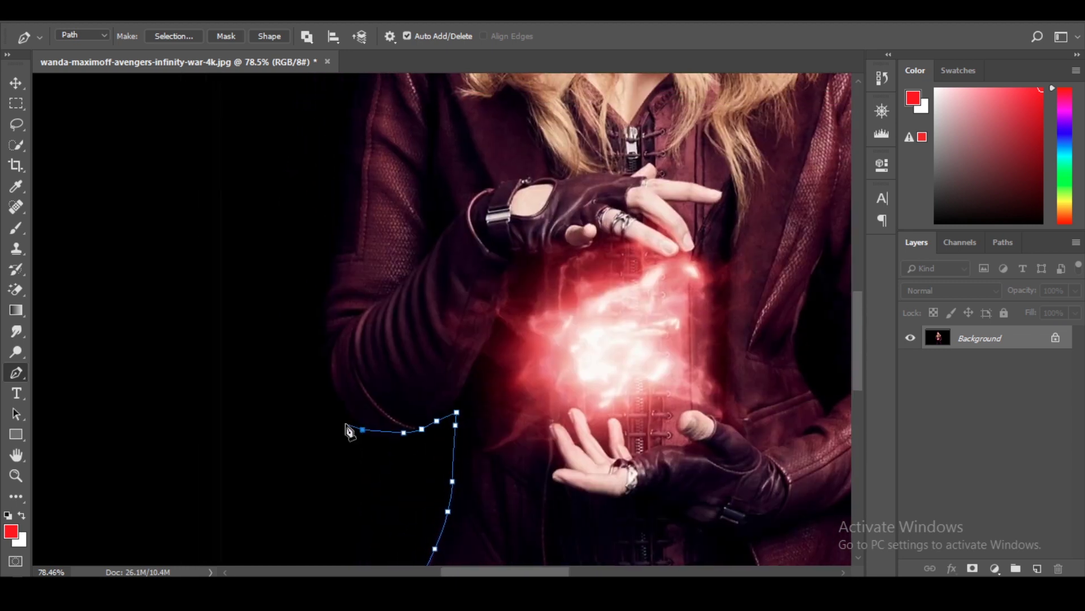
left_click(322, 276)
left_click(338, 246)
scroll(339, 249, "up", 5)
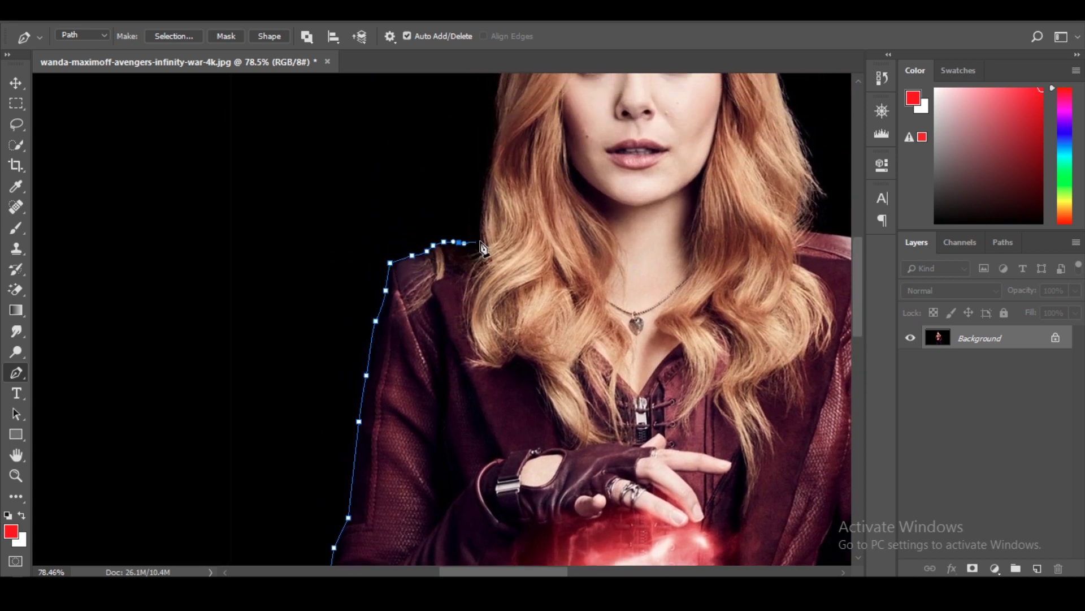
left_click_drag(565, 240, 544, 461)
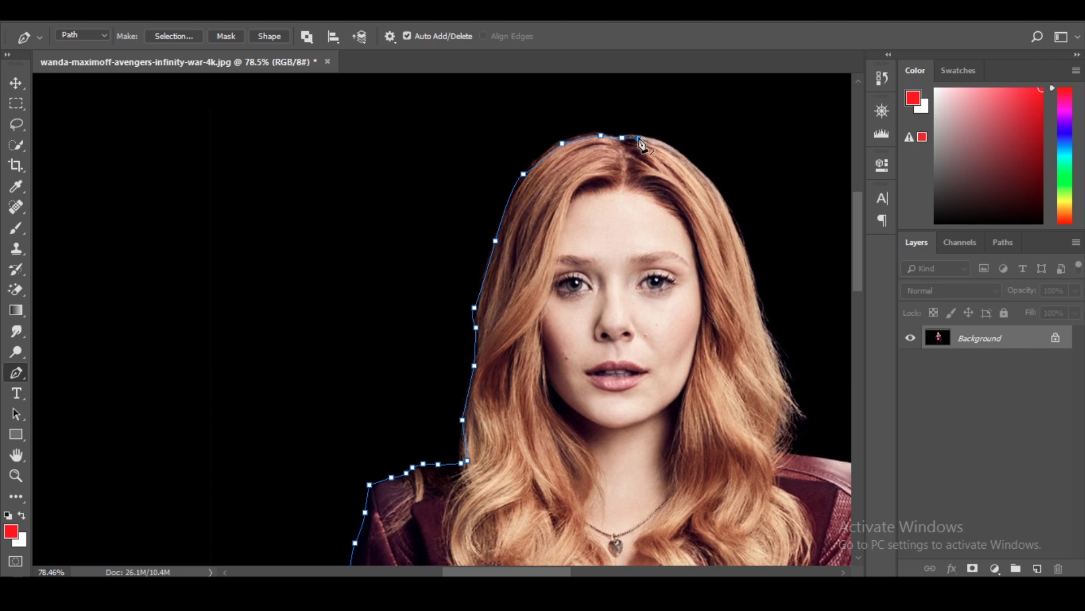
Trace the hair, right shoulder and sleeve, close the path, and load it as a selection
left_click(701, 175)
left_click_drag(729, 237, 574, 186)
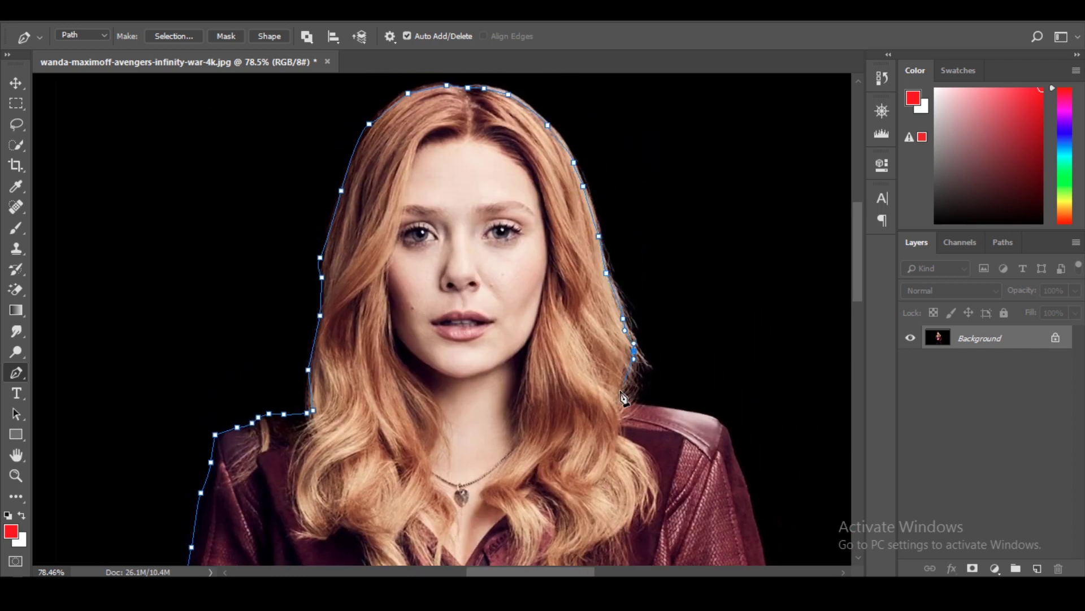
scroll(564, 326, "up", 5)
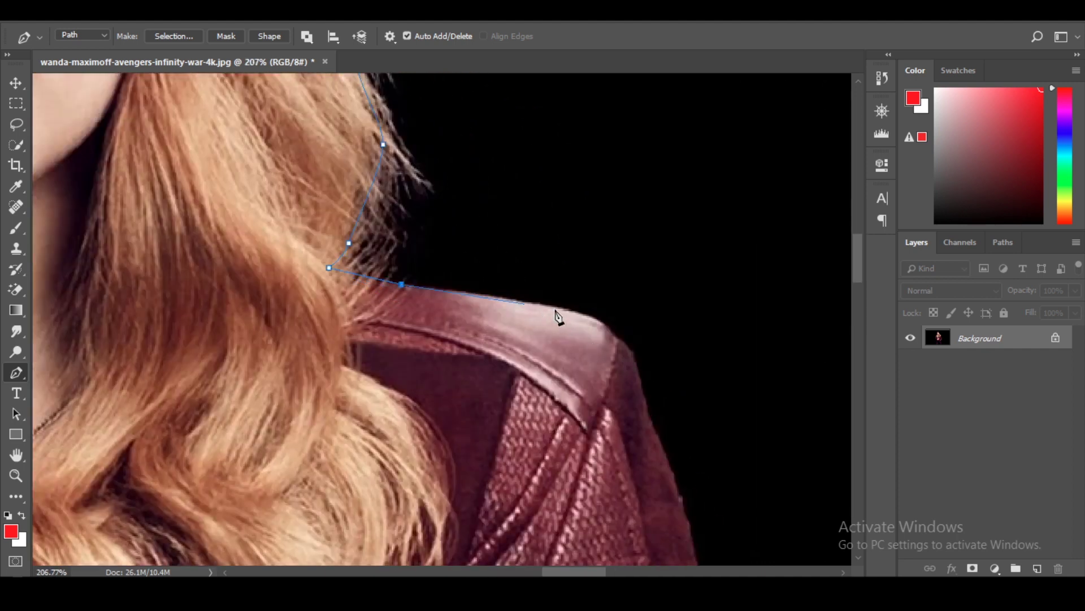
scroll(629, 360, "down", 3)
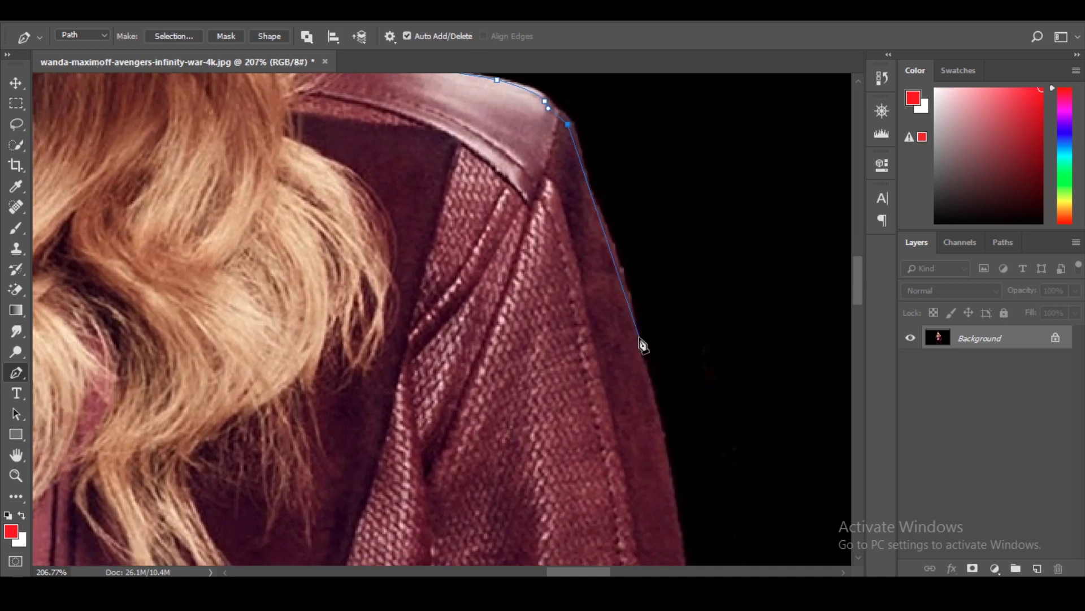
left_click(588, 187)
scroll(650, 367, "down", 3)
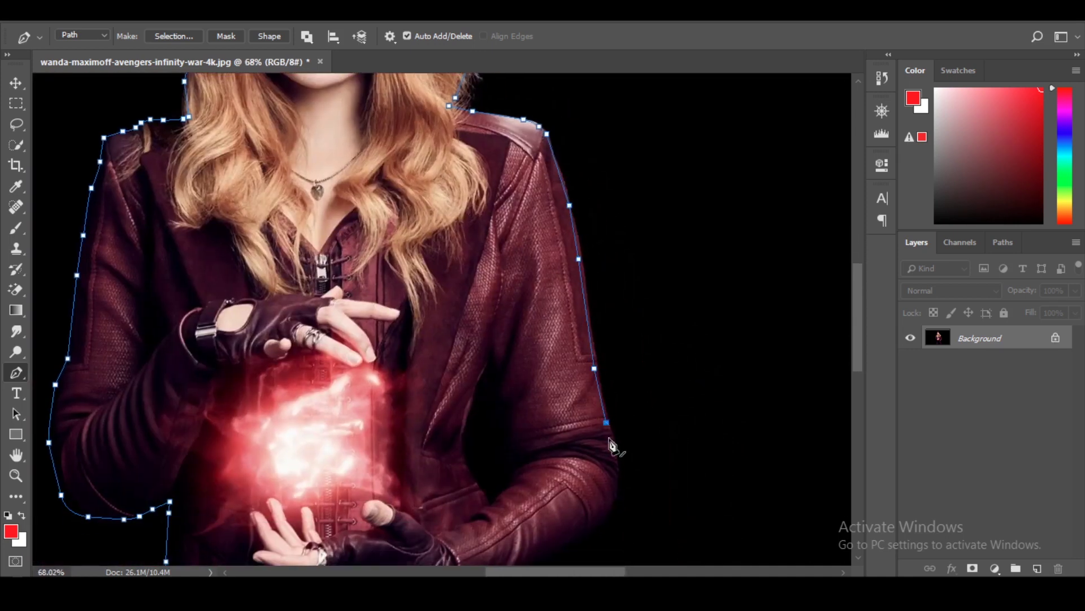
left_click_drag(614, 500, 715, 209)
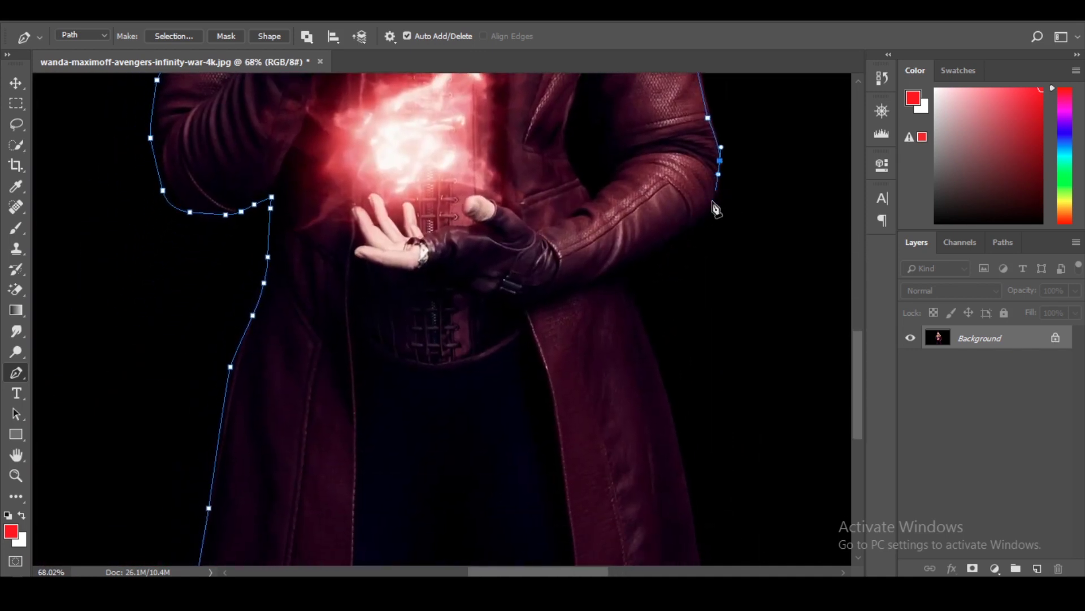
left_click(655, 362)
left_click_drag(684, 503, 650, 299)
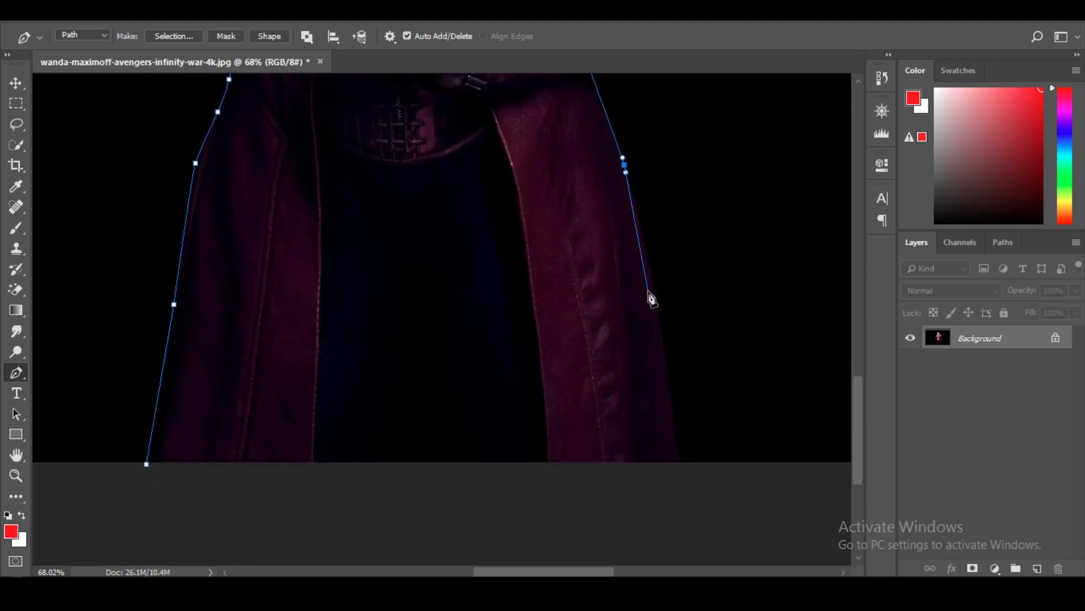
left_click(271, 475)
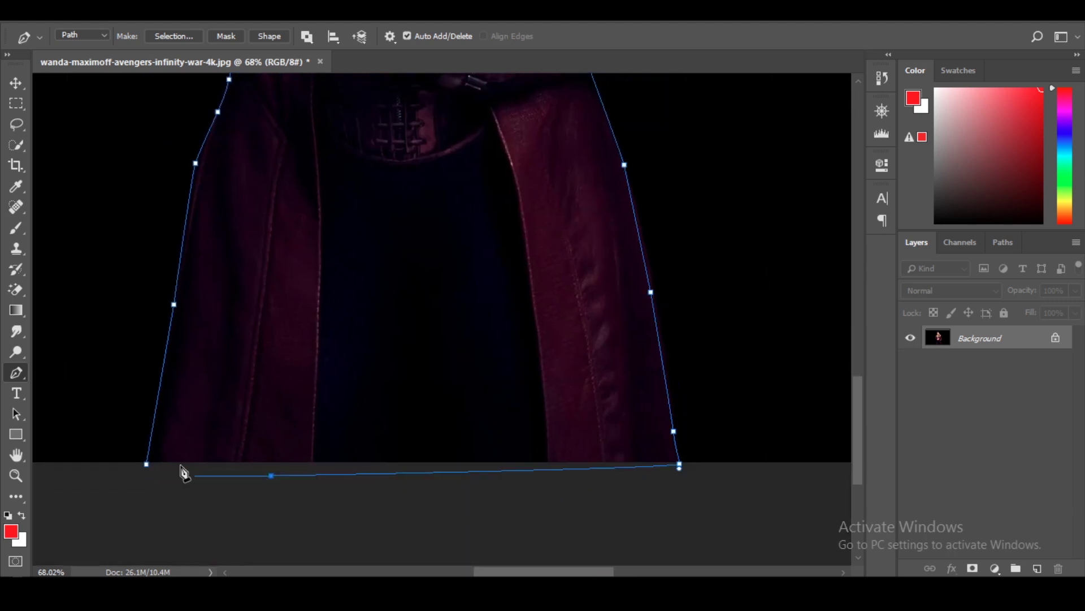
left_click(147, 465)
scroll(447, 436, "down", 8)
key("ctrl+Return")
Copy the figure to Layer 1 and scale the grunge texture to cover the canvas
key("ctrl+j")
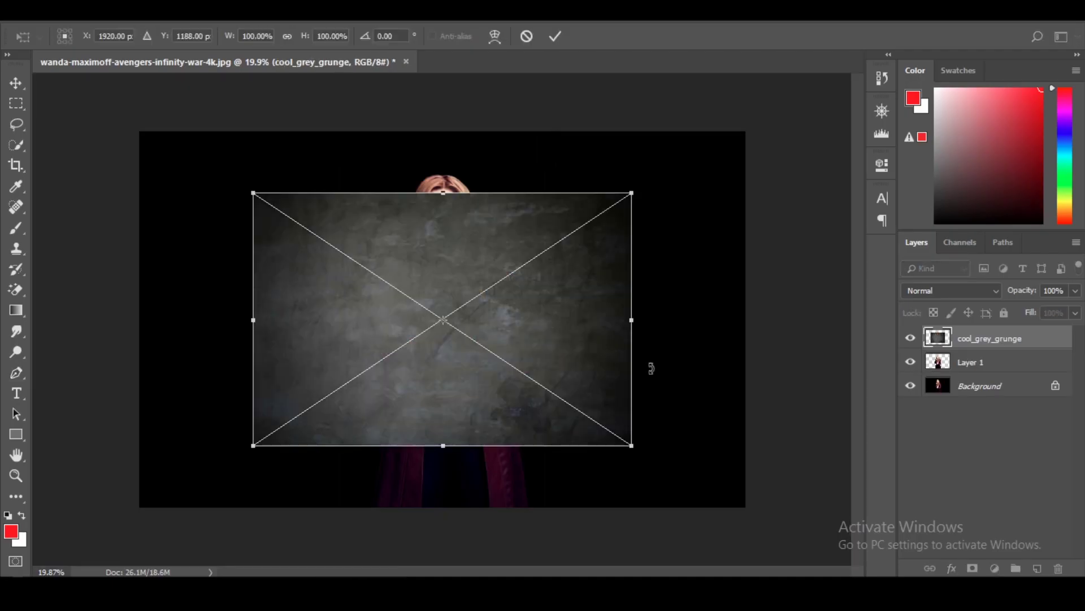
left_click_drag(636, 452, 729, 547)
key("Return")
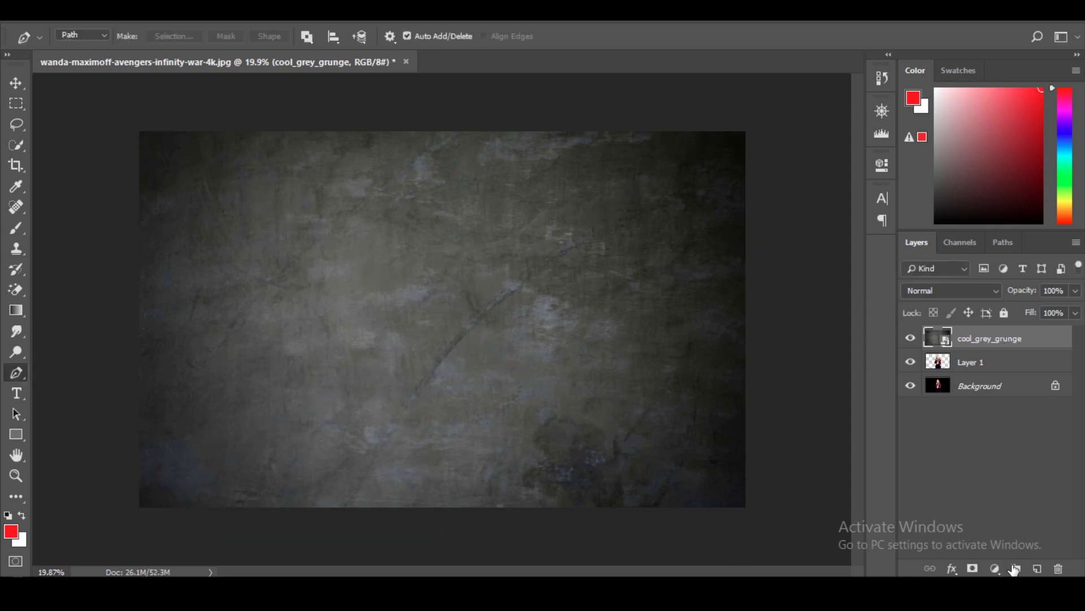
Darken the grunge texture with a clipped Levels adjustment
left_click(994, 567)
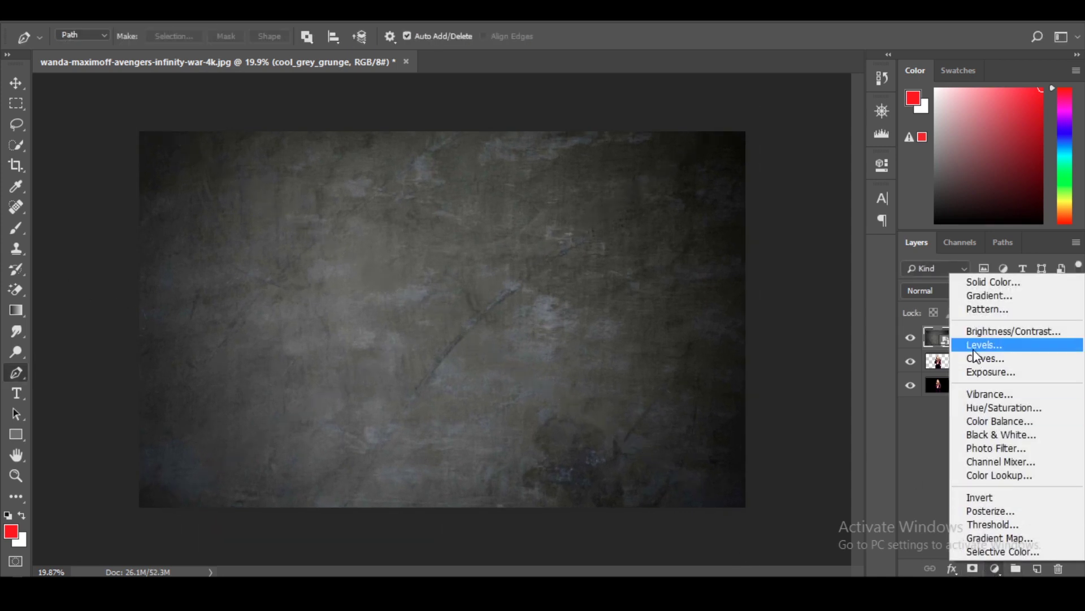
left_click(988, 347)
left_click(744, 429)
left_click_drag(756, 322, 809, 323)
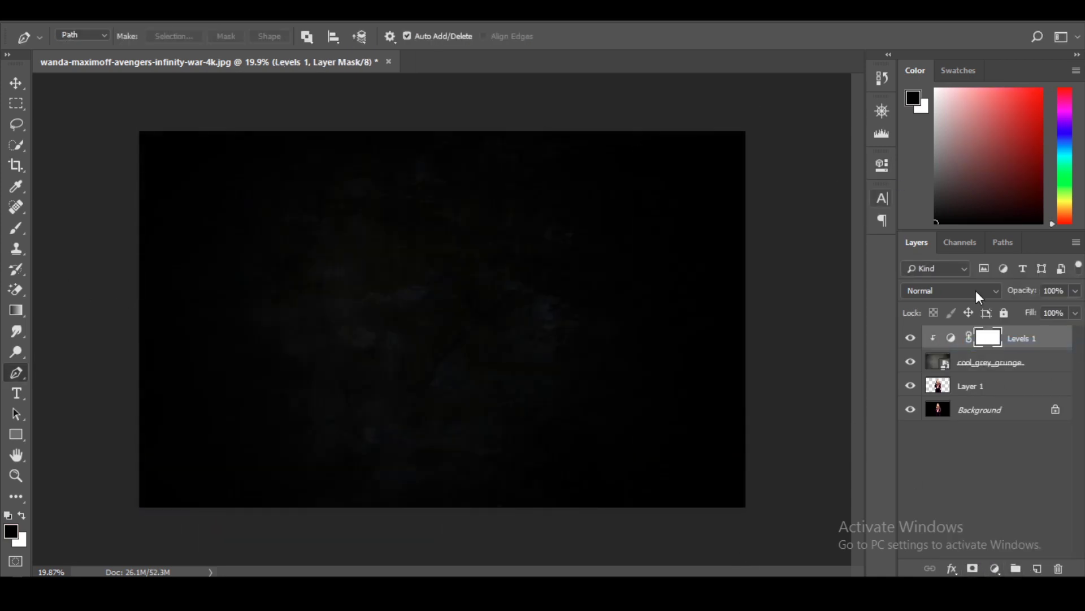
Move the texture and its Levels layer below the Wanda cut-out
left_click(1009, 362, "shift")
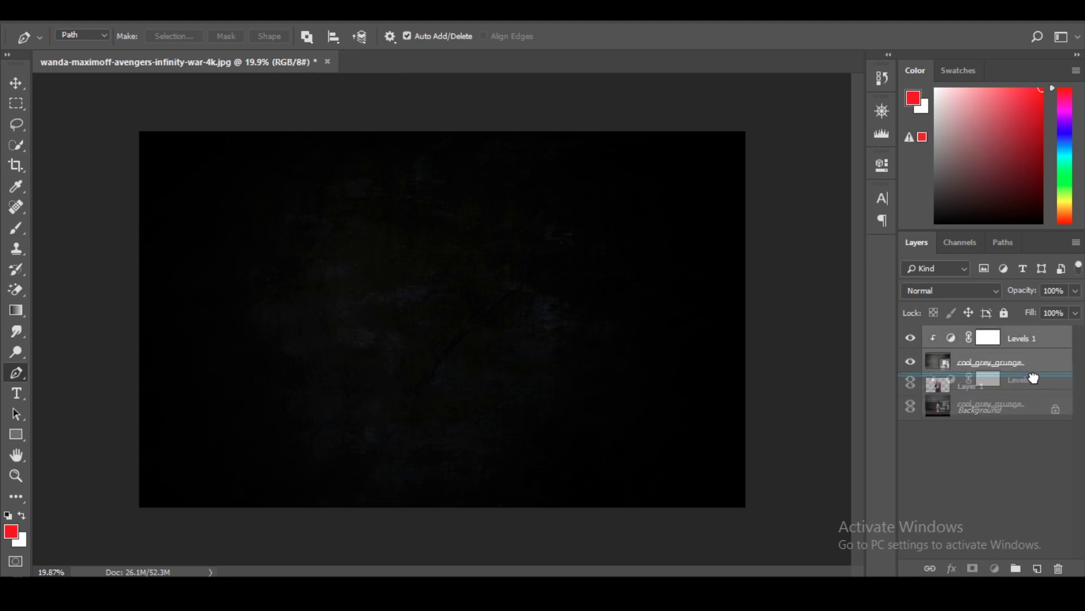
left_click_drag(1009, 362, 1003, 398)
left_click(989, 448)
Load the cut-out's outline and add new empty layers, including Layer 3 above it
left_click(1037, 568)
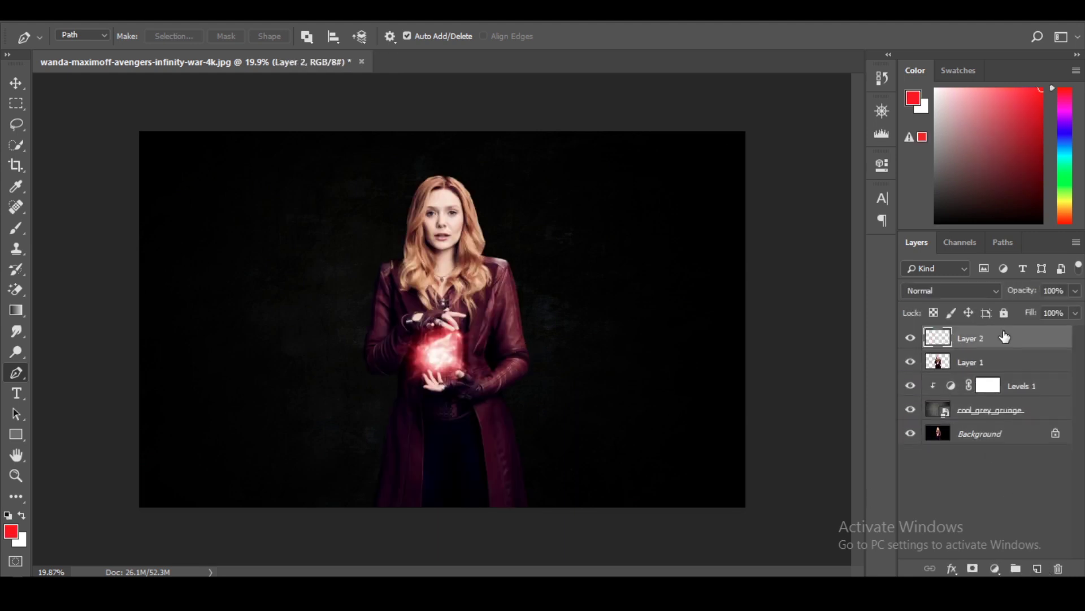
scroll(727, 256, "up", 3)
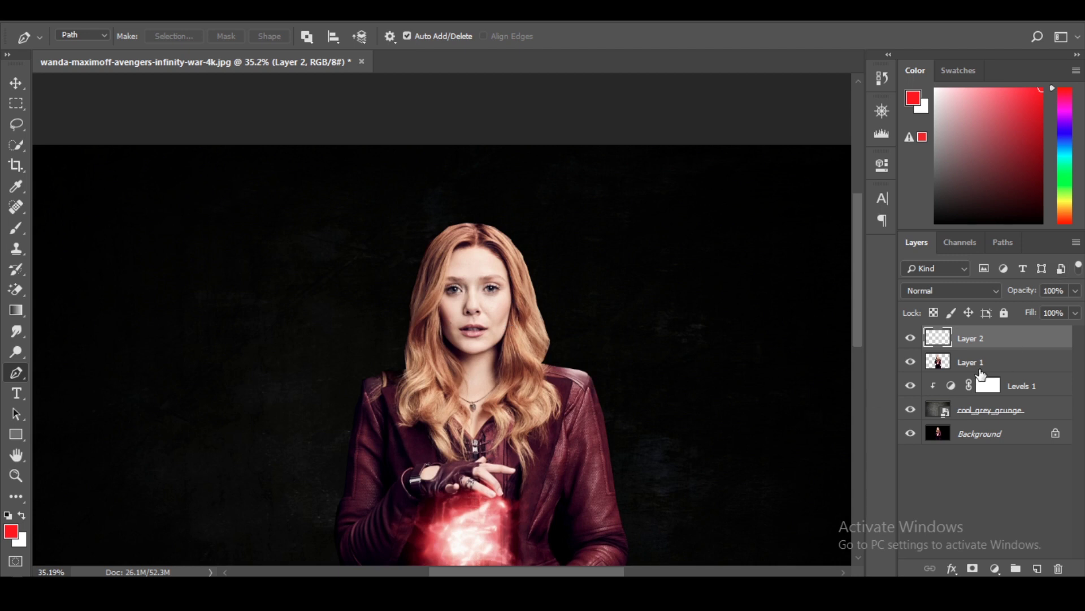
left_click(981, 374)
left_click(938, 362, "ctrl")
left_click(1038, 568)
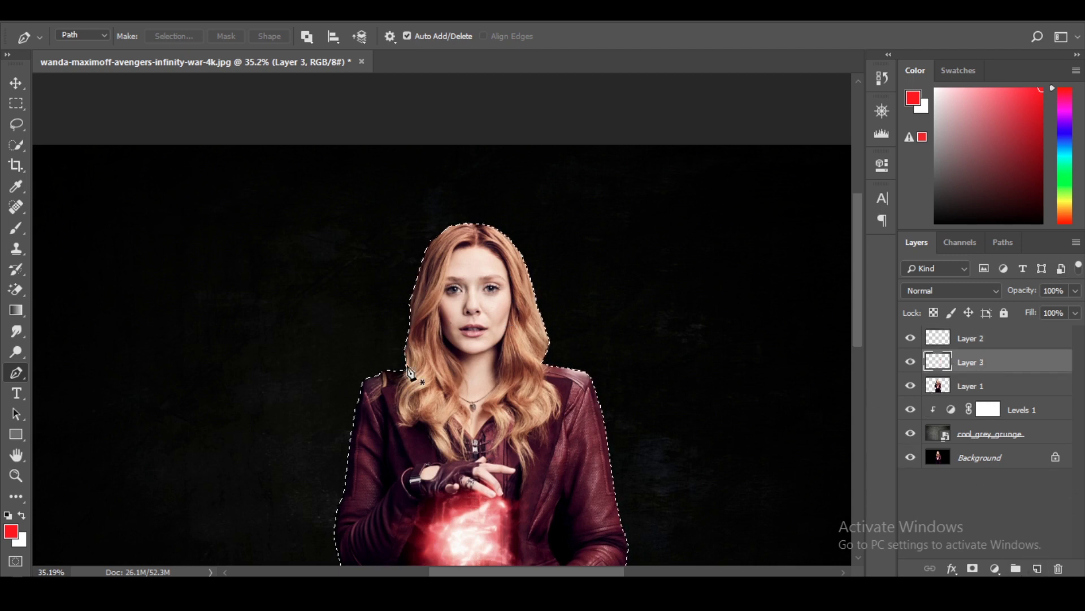
Choose the Brush tool and go back to the Wanda cut-out, Layer 1
left_click(16, 228)
scroll(464, 243, "up", 2)
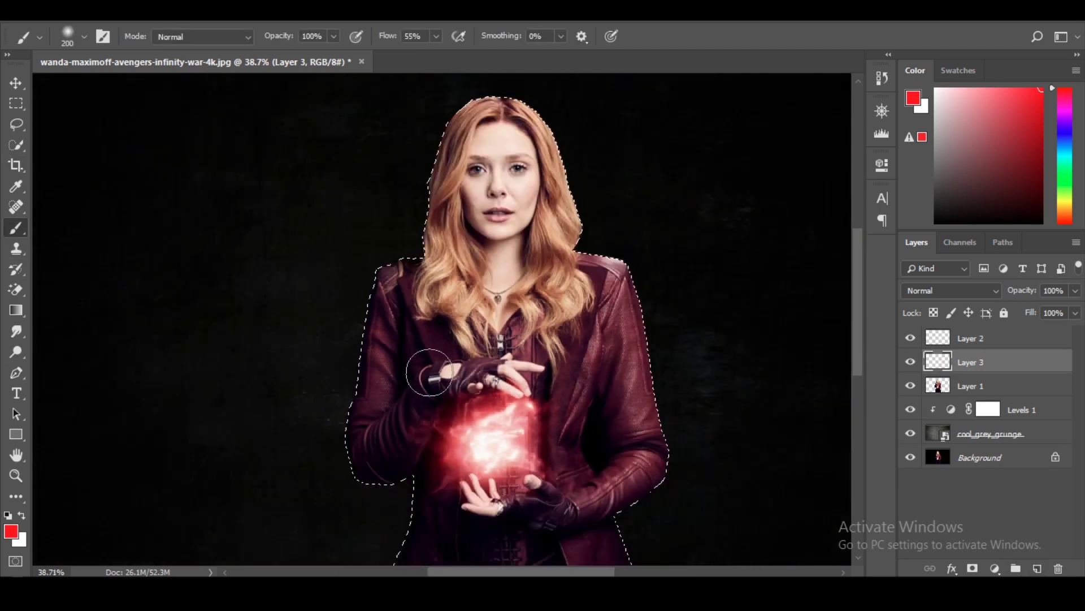
scroll(404, 466, "down", 3)
left_click(965, 386)
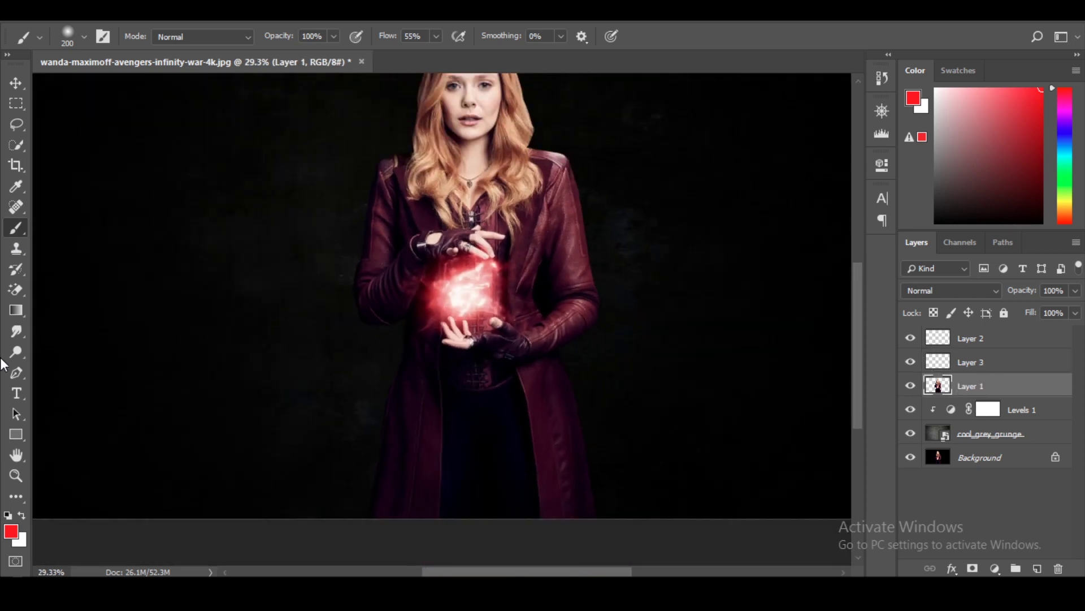
Discard a started Pen path on the coat and load Layer 1's outline as a selection
left_click(16, 372)
scroll(429, 430, "up", 2)
scroll(450, 474, "down", 3)
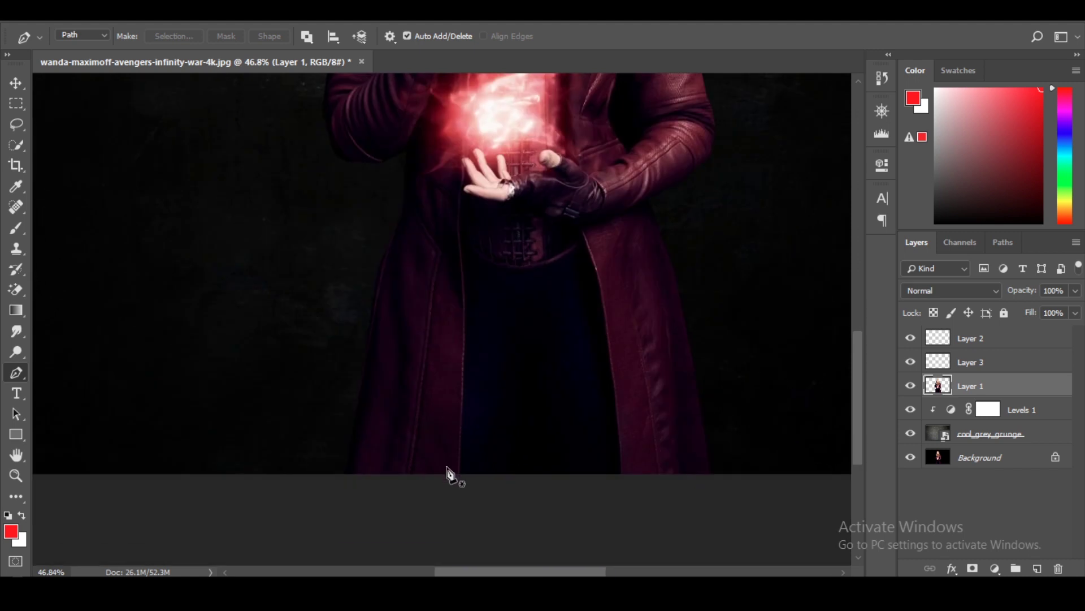
left_click(581, 226)
left_click(604, 307)
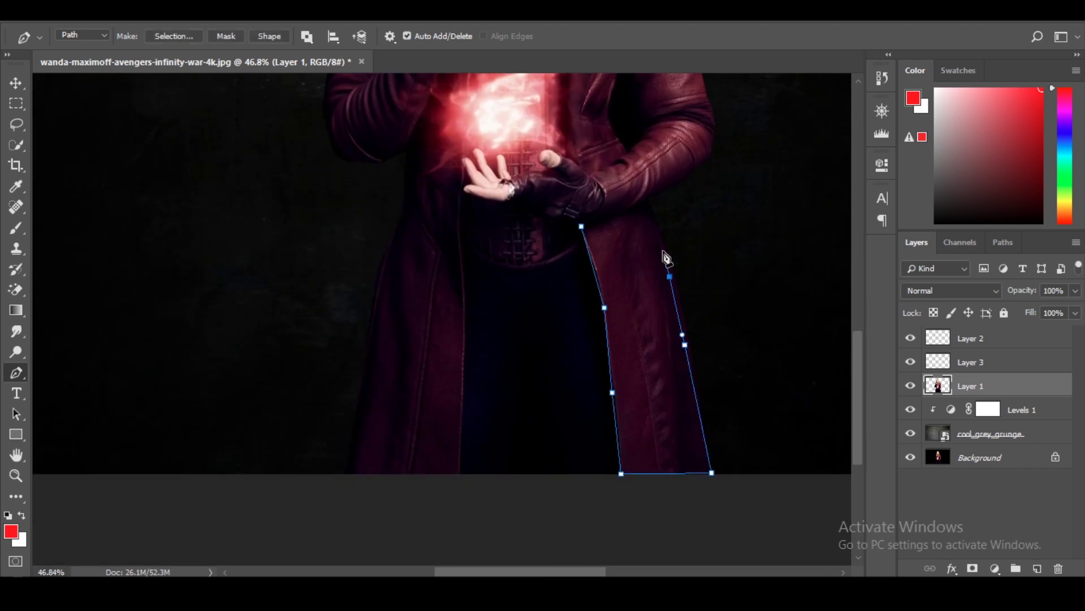
key("ctrl+z")
key("ctrl+z")
key("ctrl+z")
key("ctrl+z")
key("ctrl+z")
key("ctrl+z")
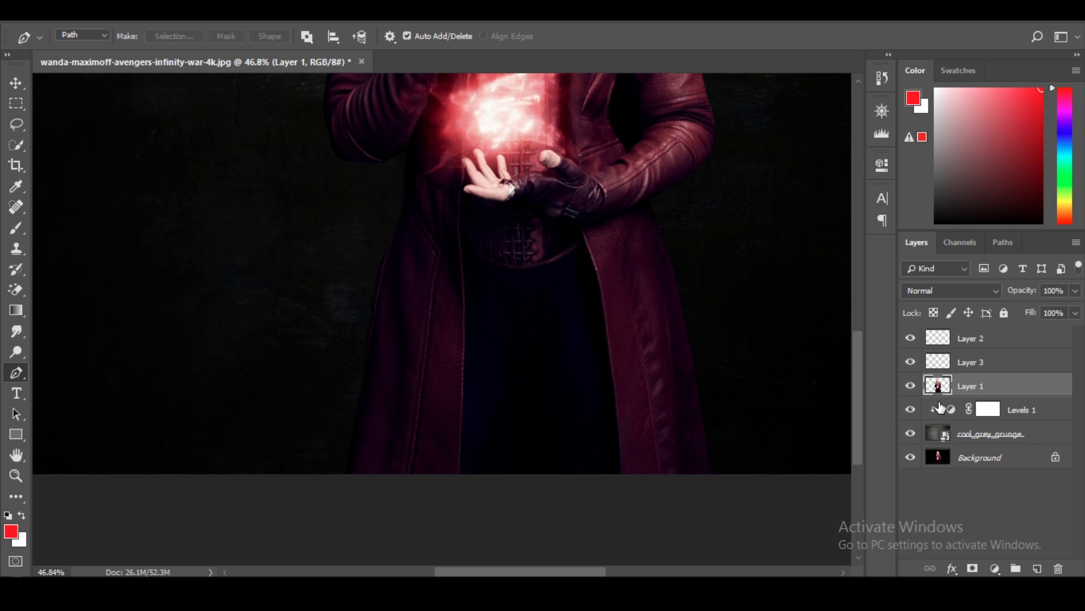
left_click(938, 389, "ctrl")
scroll(690, 364, "down", 2)
scroll(571, 417, "down", 1)
scroll(332, 300, "up", 1)
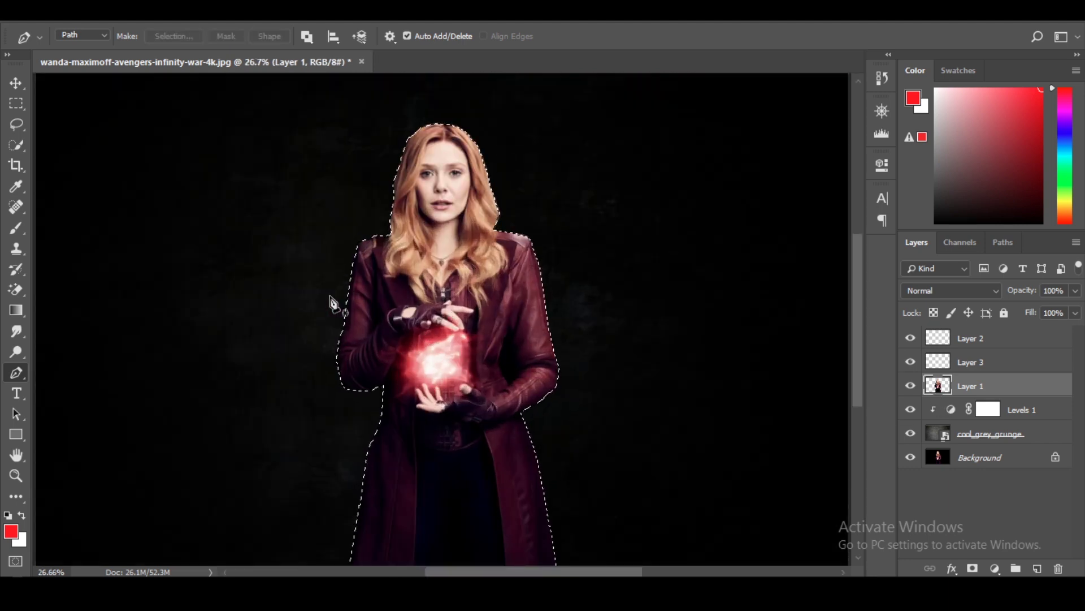
Subtract Wanda's head and hair strands from the selection with Quick Selection
left_click(16, 144)
left_click_drag(444, 132, 412, 164)
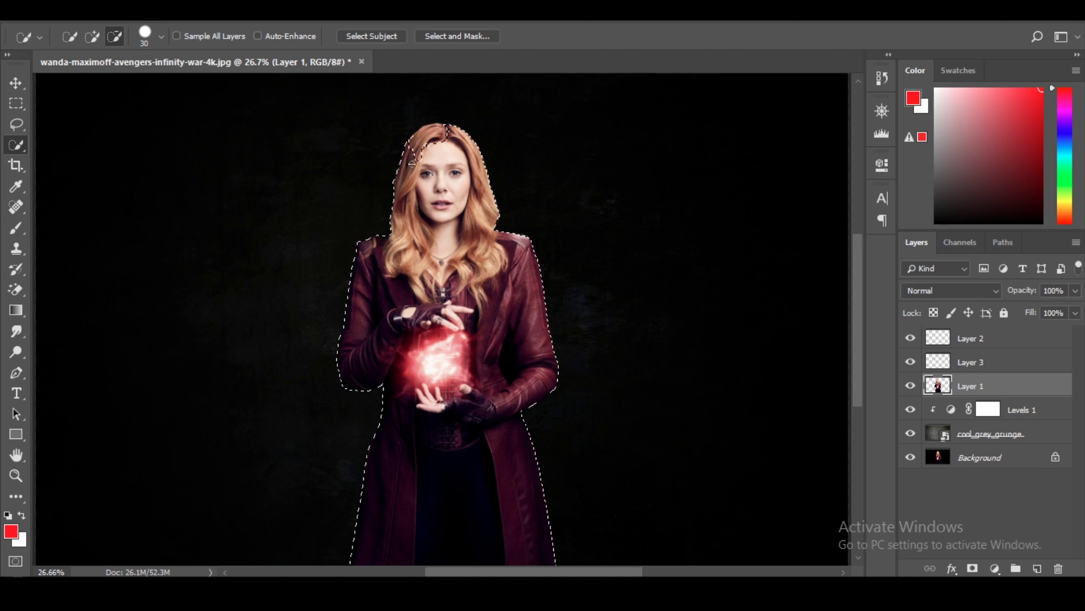
left_click_drag(456, 128, 359, 258)
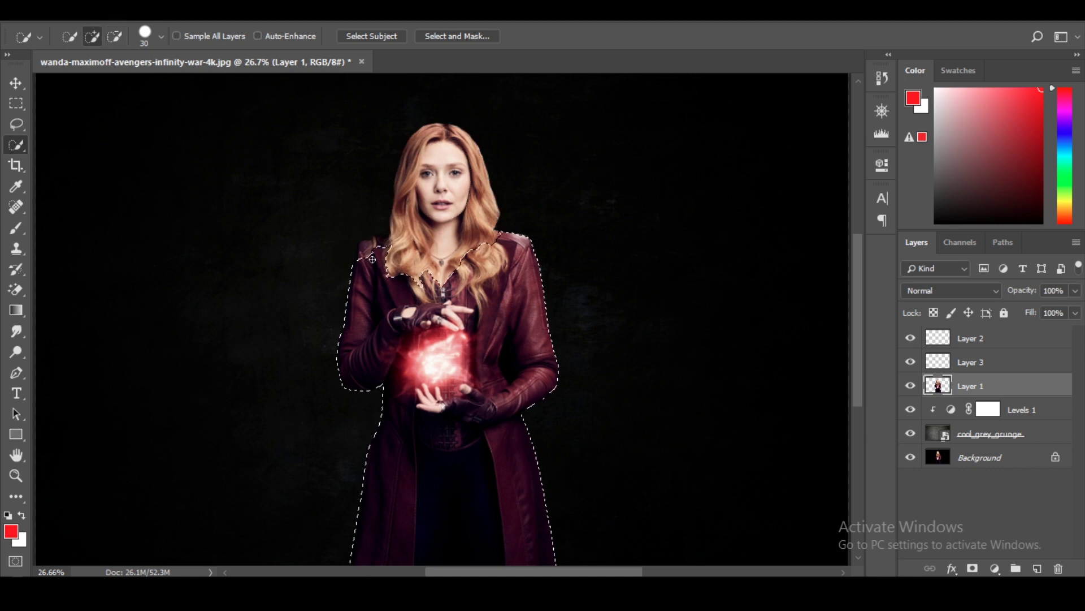
scroll(360, 257, "up", 3)
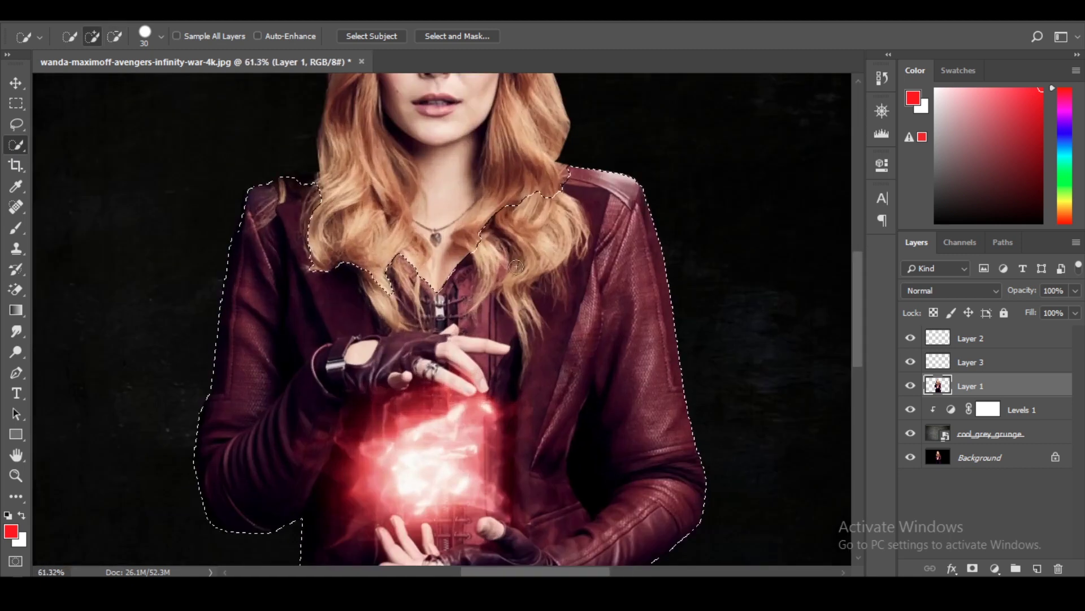
left_click_drag(364, 281, 490, 286)
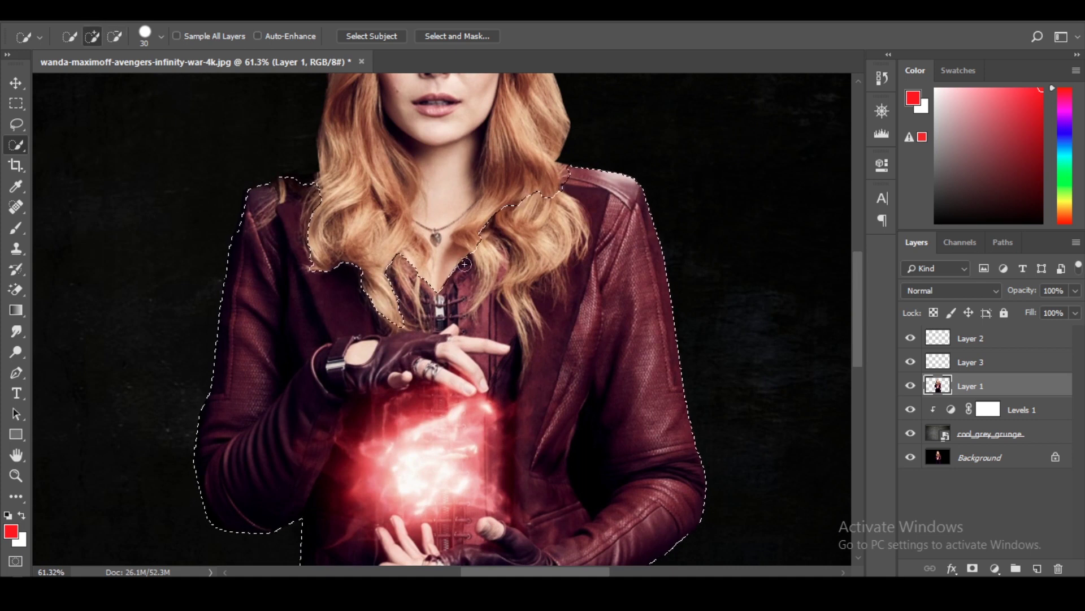
left_click_drag(491, 286, 498, 327)
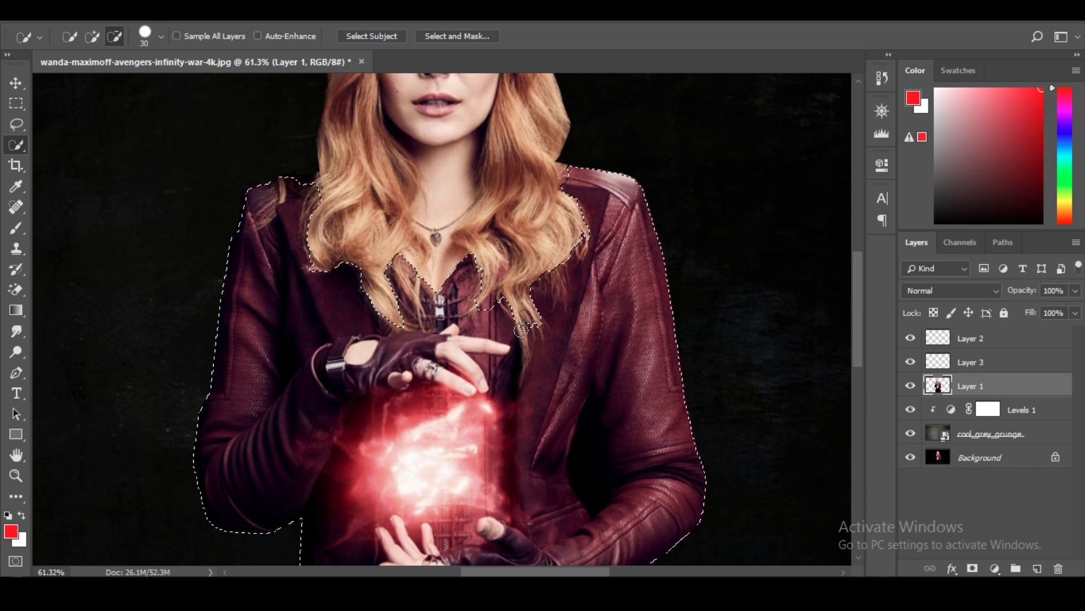
Refine the selection around the lower coat, removing the dark area below the hands
scroll(499, 328, "down", 3)
scroll(577, 446, "up", 2)
scroll(577, 446, "down", 4)
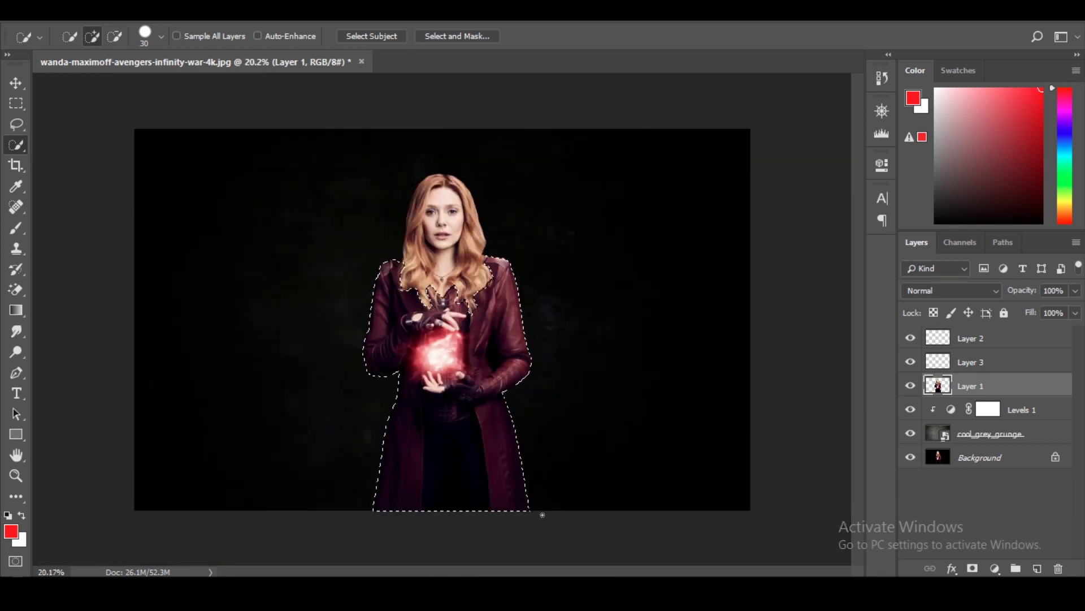
scroll(438, 354, "up", 3)
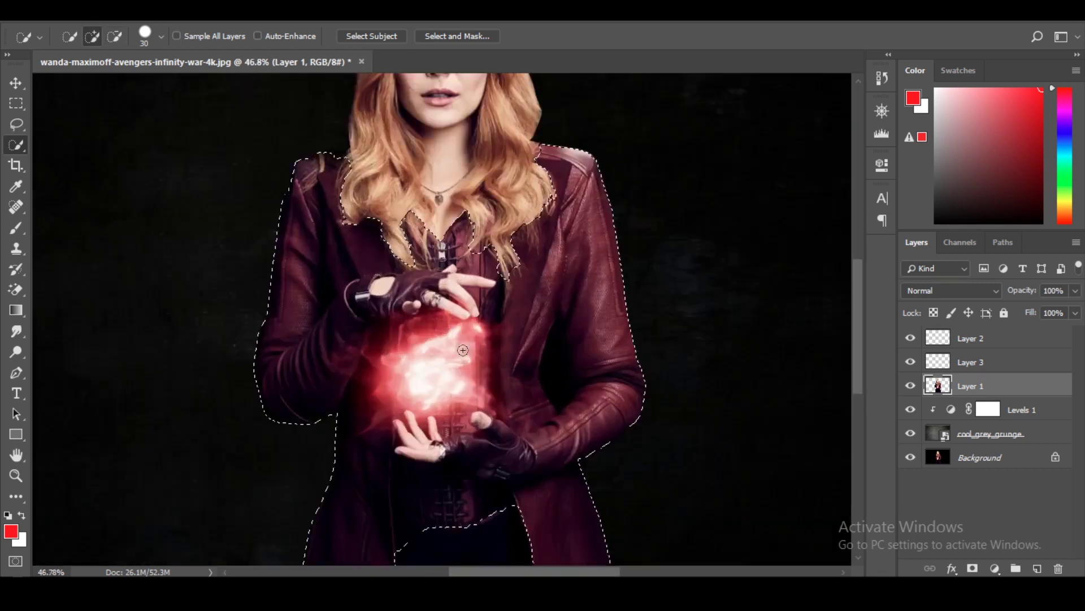
scroll(438, 353, "up", 2)
left_click_drag(414, 401, 428, 393)
scroll(424, 373, "down", 1)
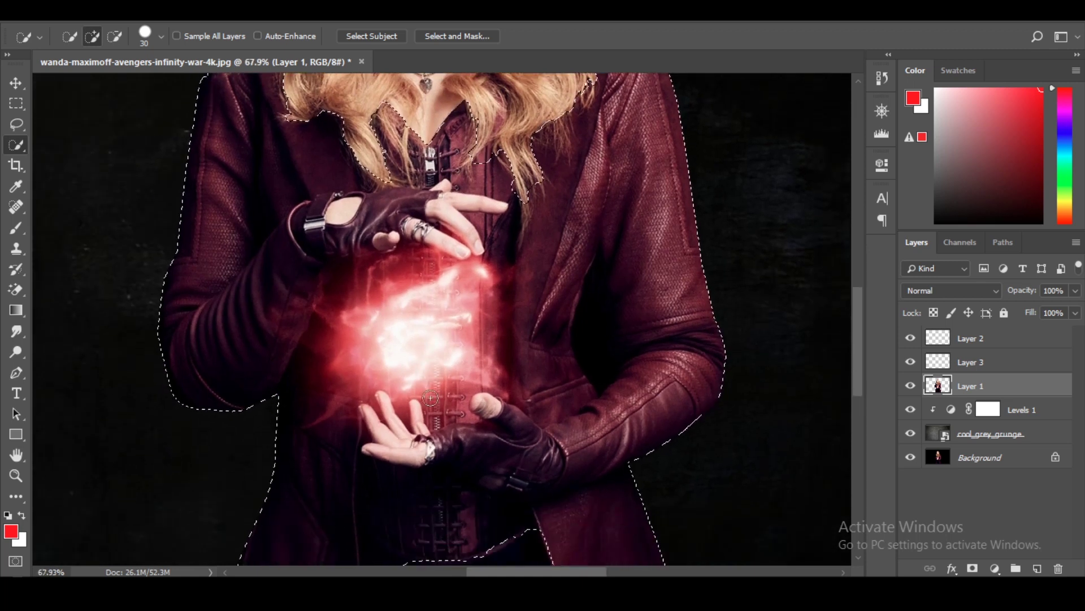
key("alt")
scroll(421, 350, "down", 3)
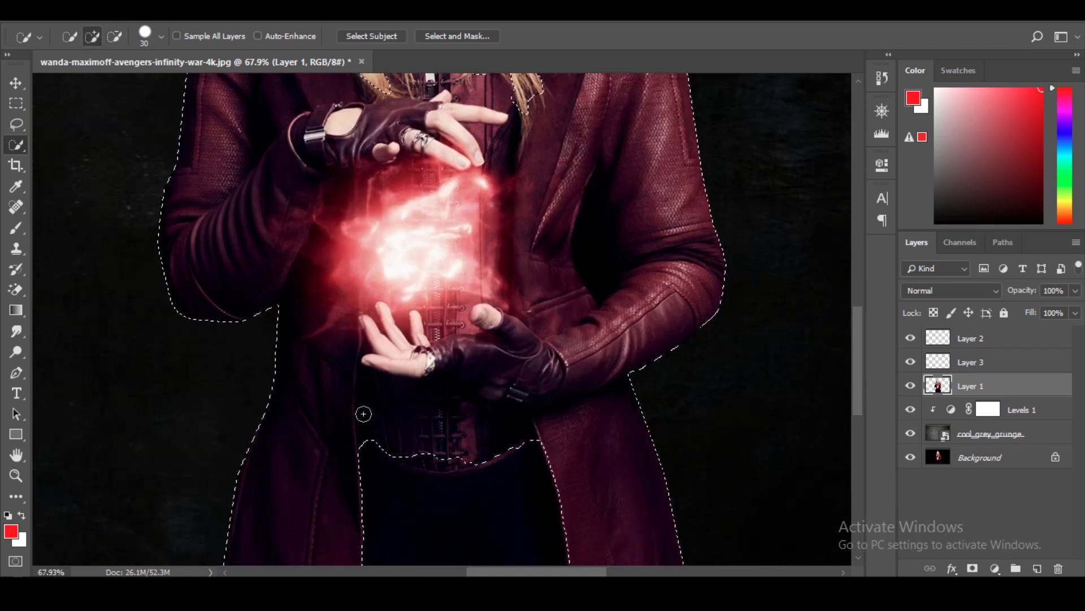
scroll(451, 437, "down", 4)
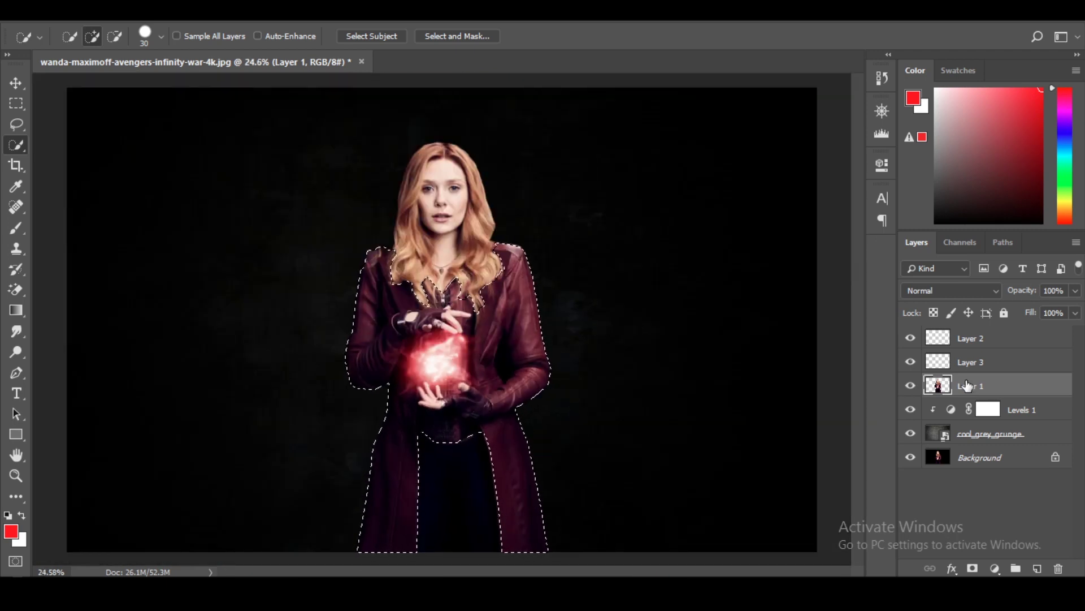
Copy the coat to Layer 4 and clip a Vibrance adjustment (+92, Saturation +24) to it
key("ctrl+j")
left_click(995, 568)
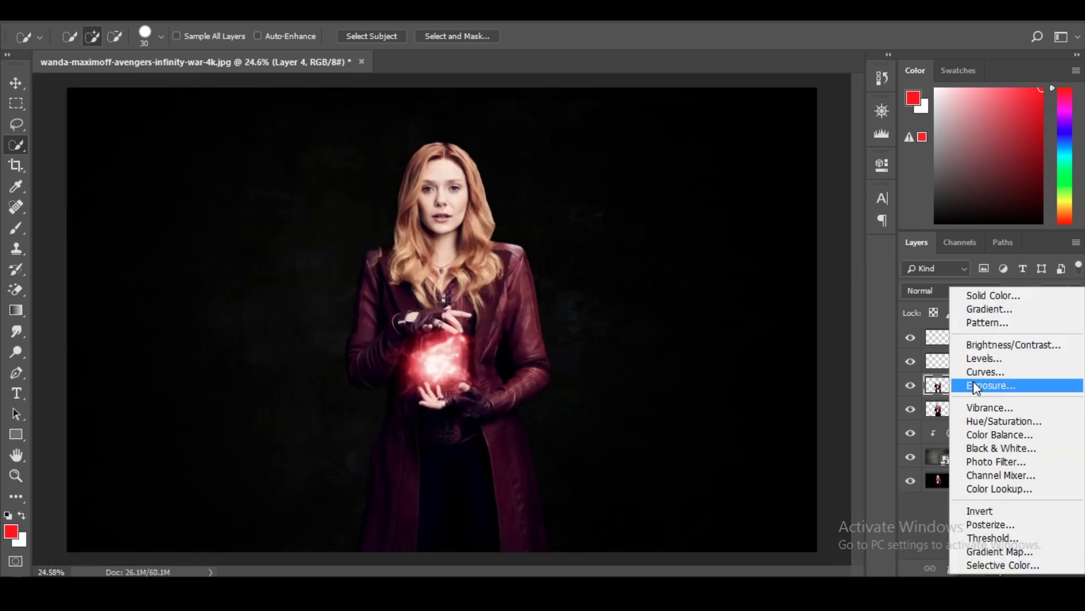
left_click(1012, 407)
left_click(744, 429)
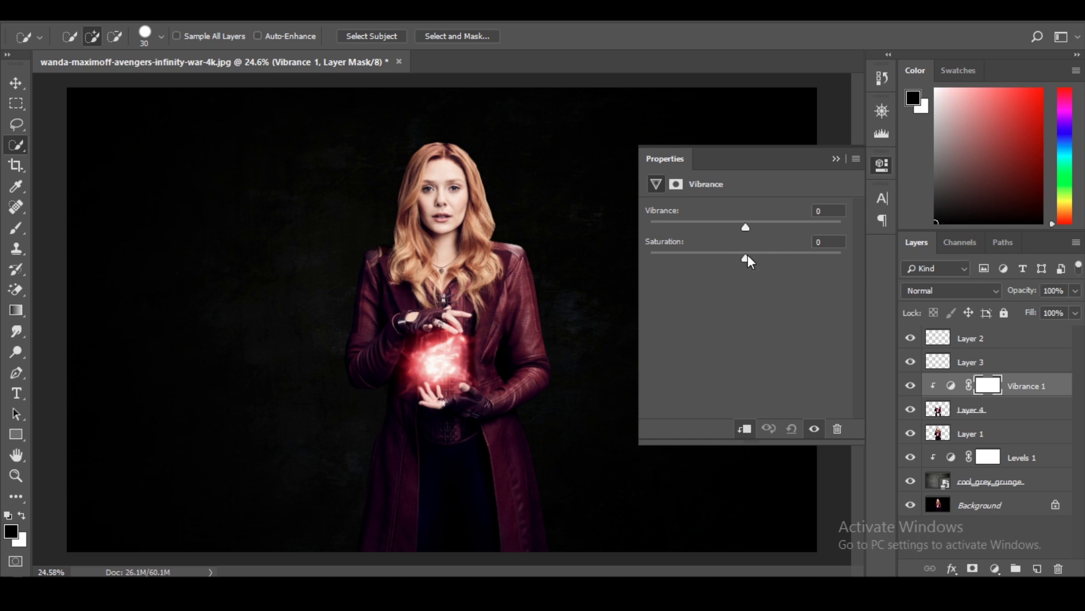
left_click_drag(745, 225, 833, 221)
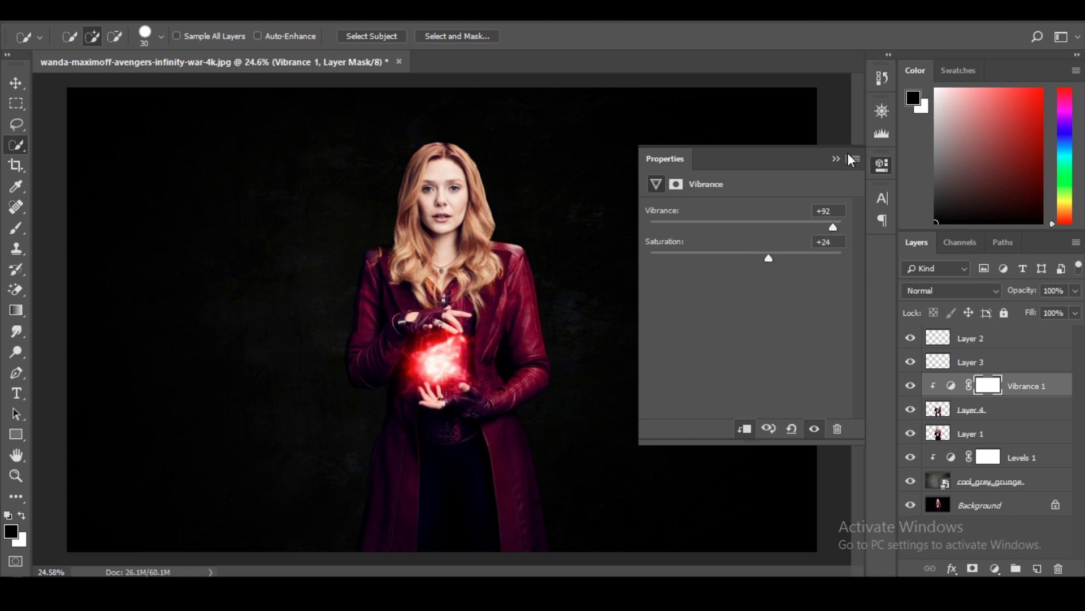
left_click(882, 165)
left_click(1049, 410)
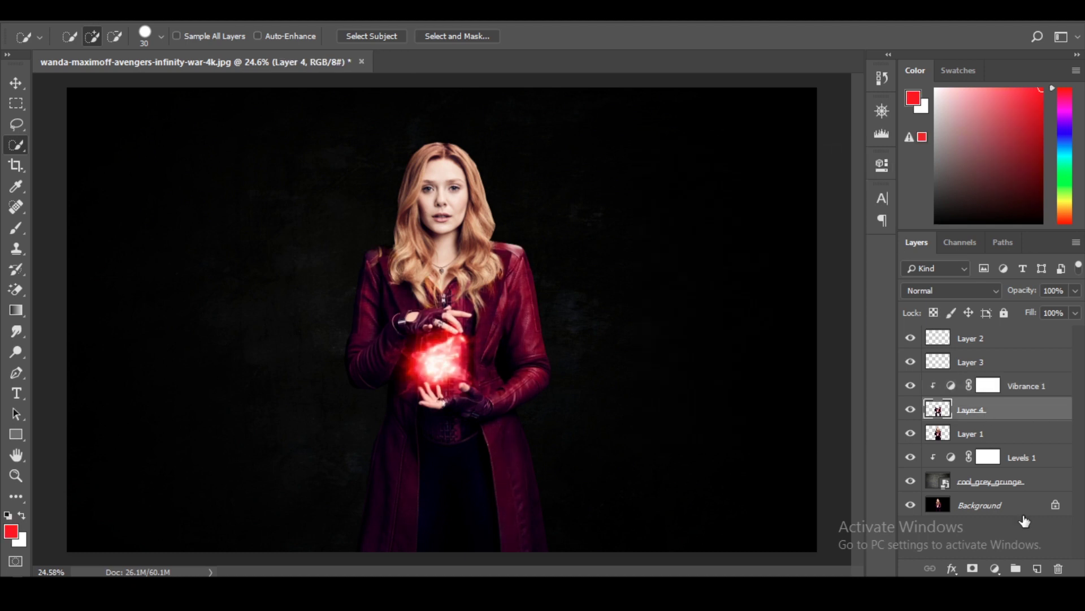
Add a Hue/Saturation adjustment with Saturation +51, then select Layer 1
left_click(995, 568)
left_click(1018, 416)
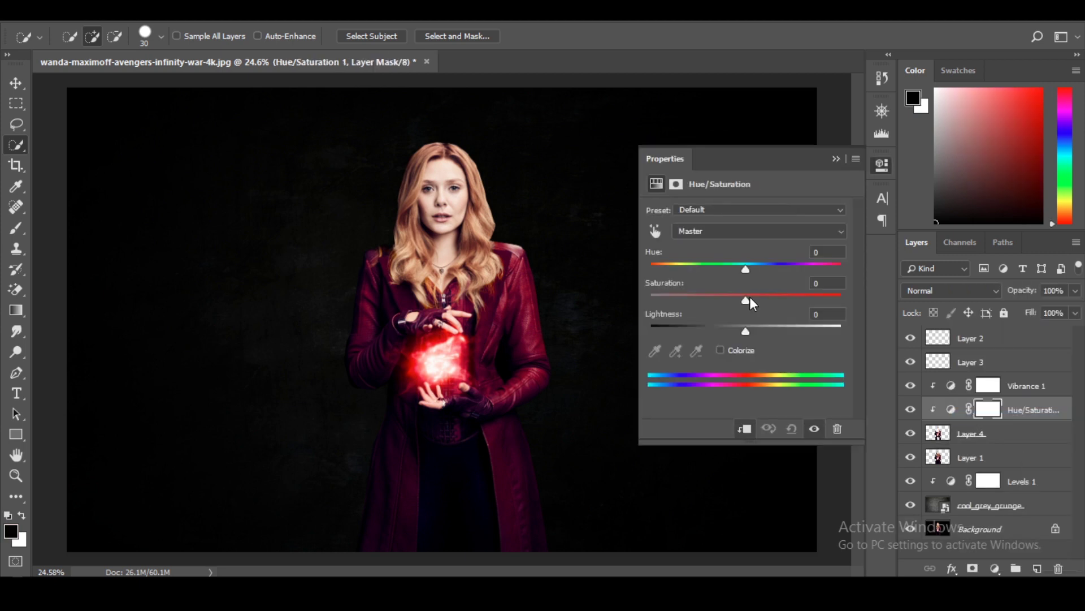
left_click_drag(746, 301, 794, 300)
left_click(836, 159)
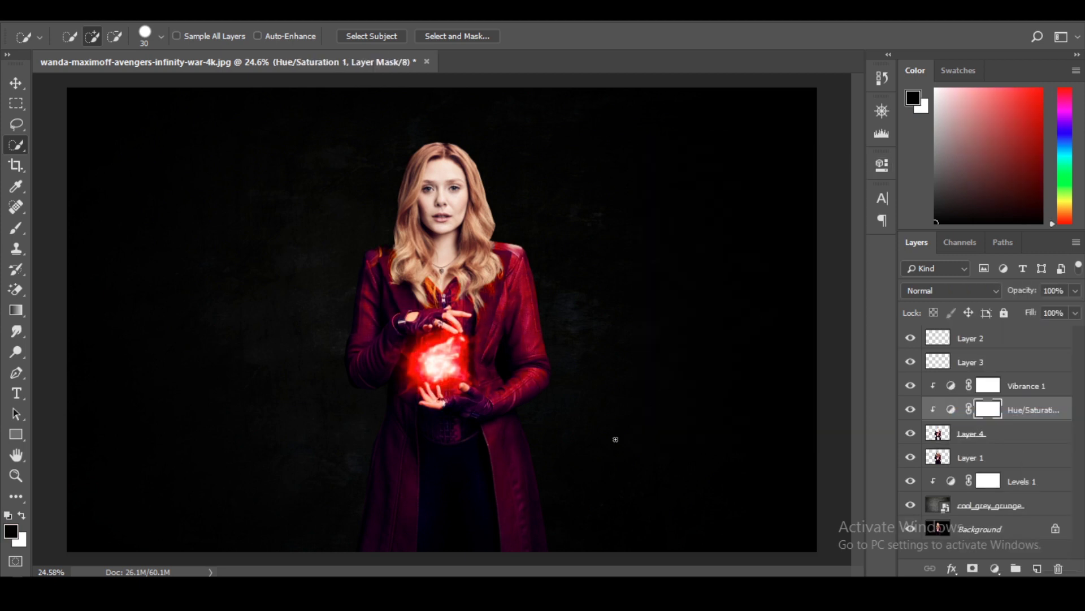
left_click(971, 435)
left_click(941, 455)
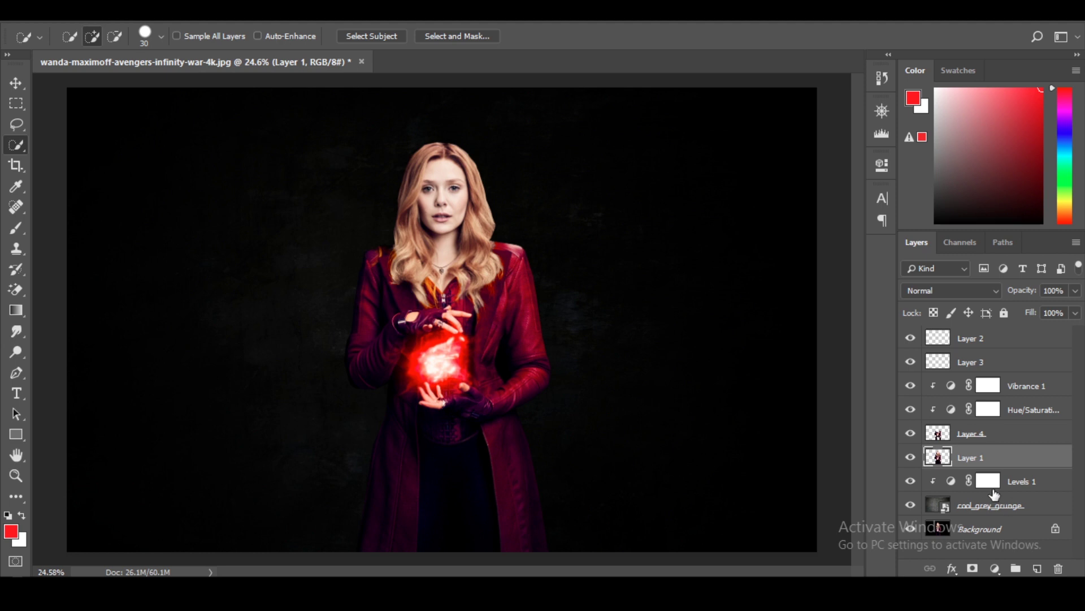
Load Layer 1's outline, add a layer, trial-subtract the body, then deselect
left_click(938, 457, "ctrl")
left_click(1037, 568)
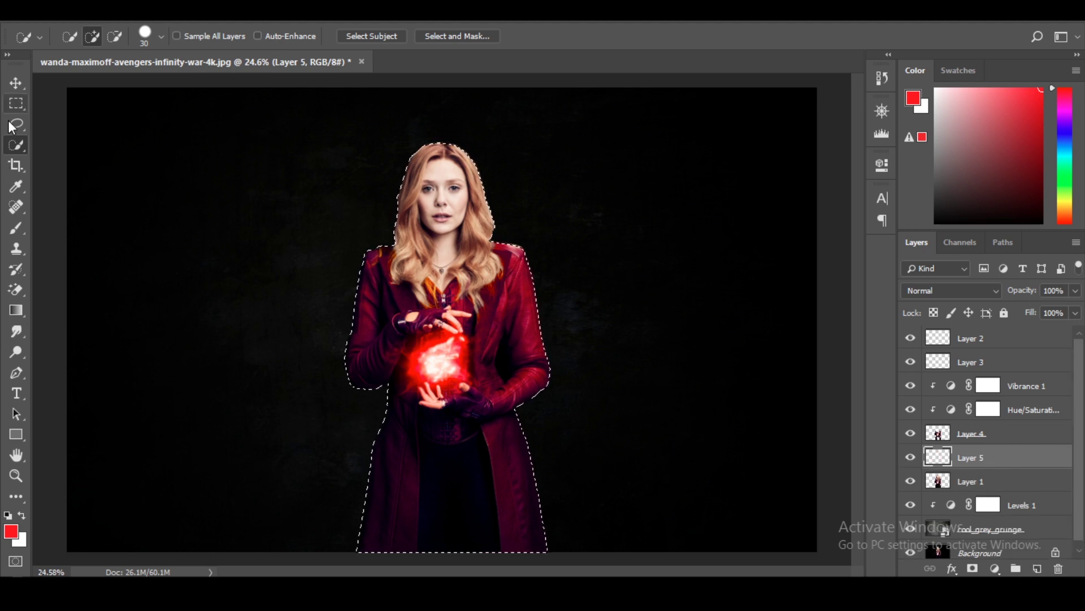
key("alt")
left_click_drag(406, 314, 443, 320)
left_click_drag(505, 277, 527, 267)
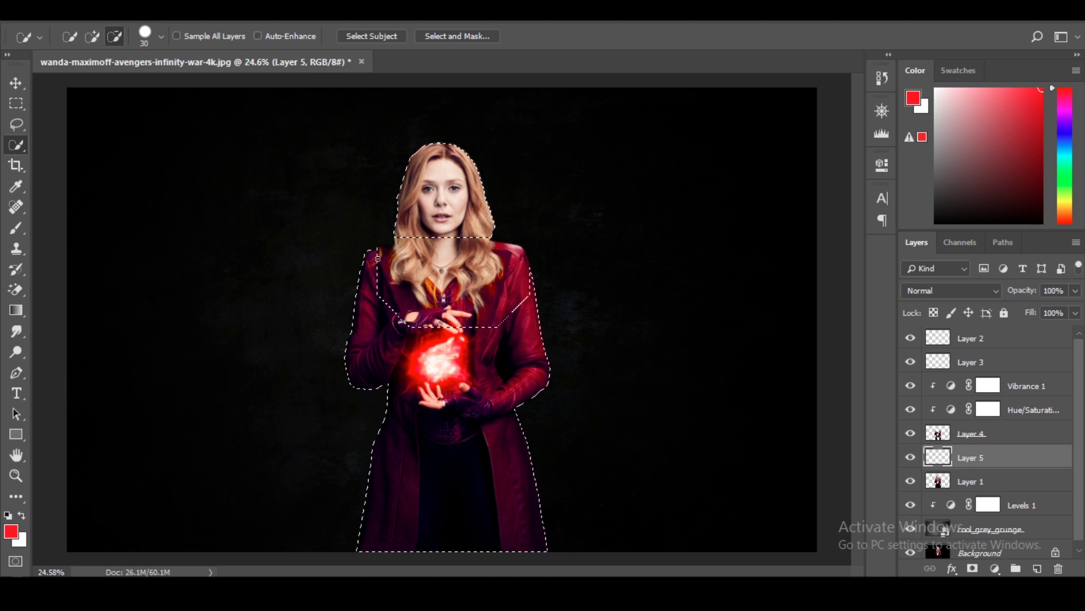
key("ctrl+d")
Copy only Wanda's head and hair to Layer 6 and move it above Vibrance 1
left_click(936, 483, "ctrl")
left_click(967, 482)
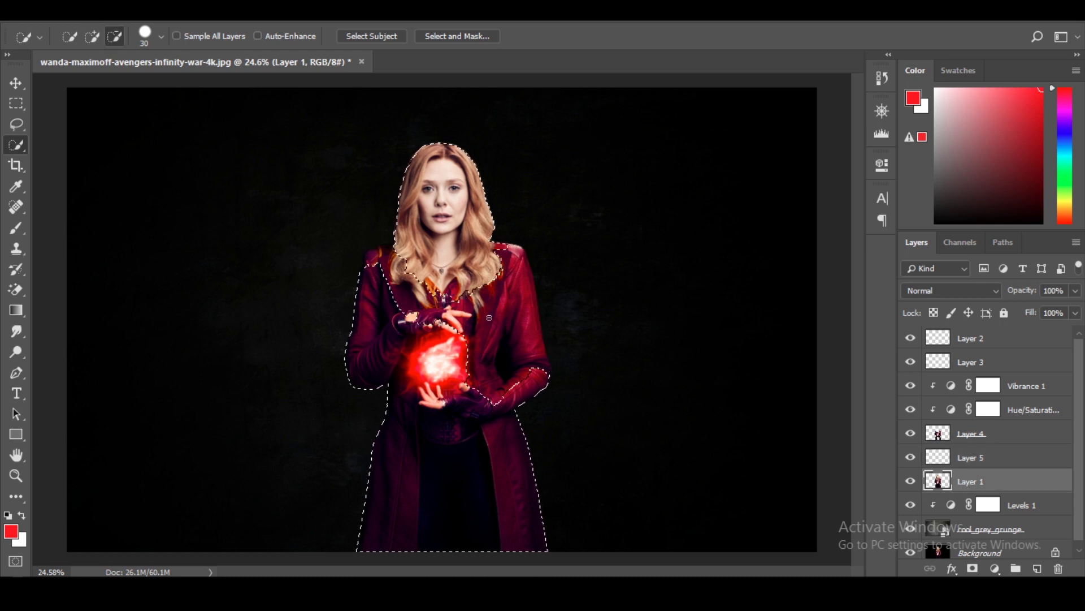
left_click_drag(489, 318, 446, 390)
left_click(501, 248, "alt")
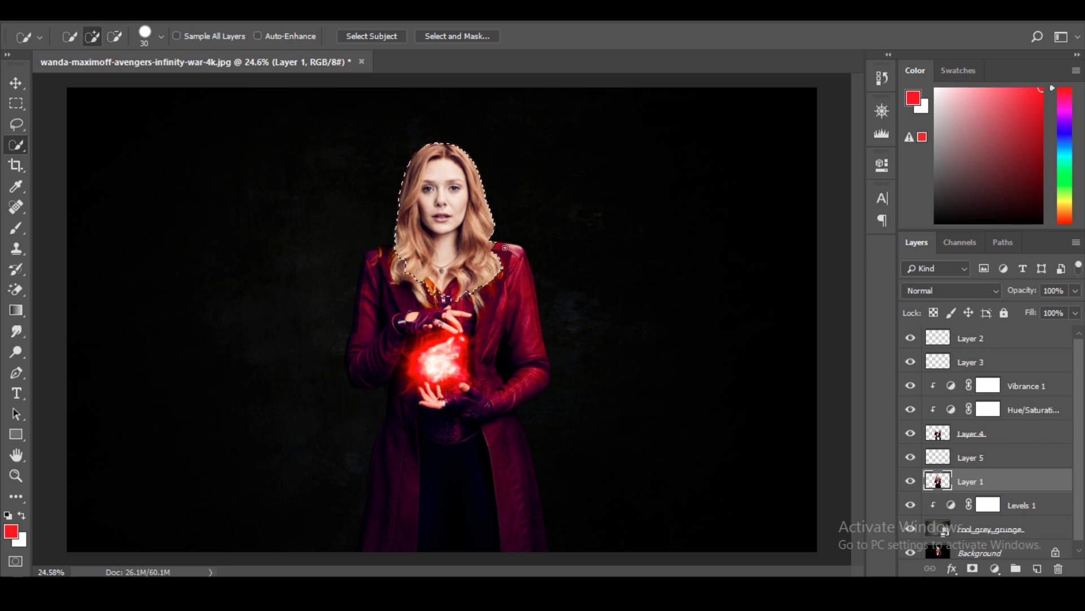
key("ctrl+j")
left_click_drag(971, 481, 971, 377)
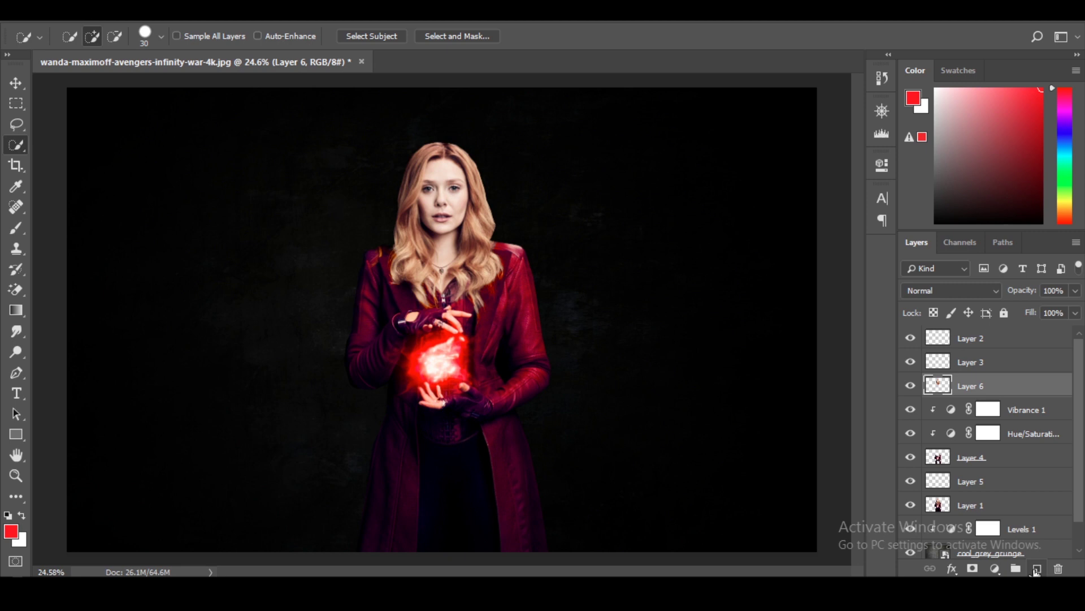
Add temporary Layer 7 and load the head outline, then merge it away and deselect
left_click(1036, 569)
key("ctrl+plus")
key("ctrl+plus")
key("ctrl+plus")
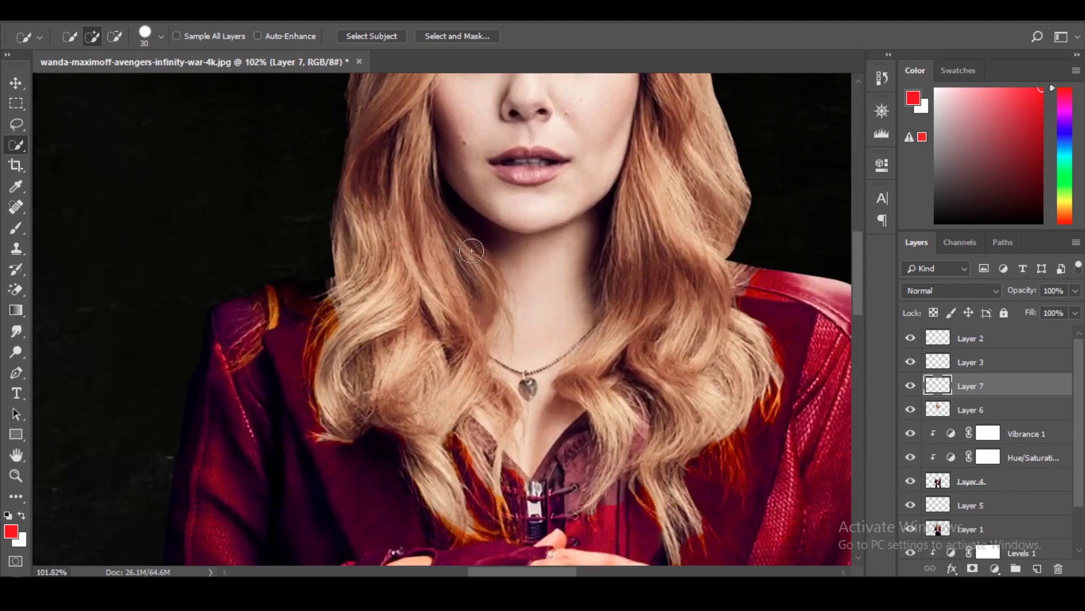
left_click(937, 405, "ctrl")
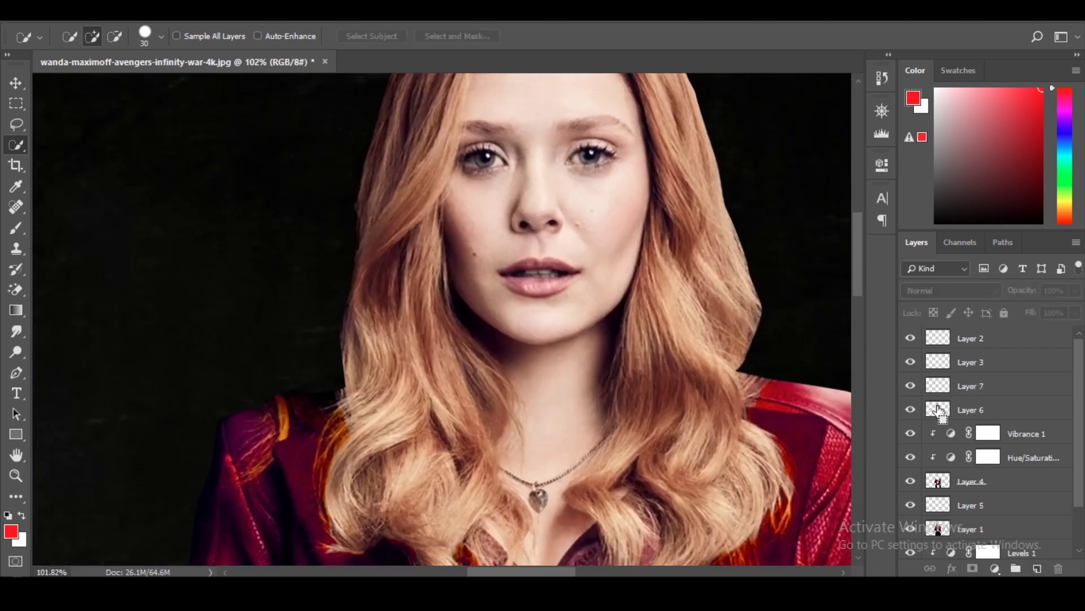
key("ctrl+0")
key("b")
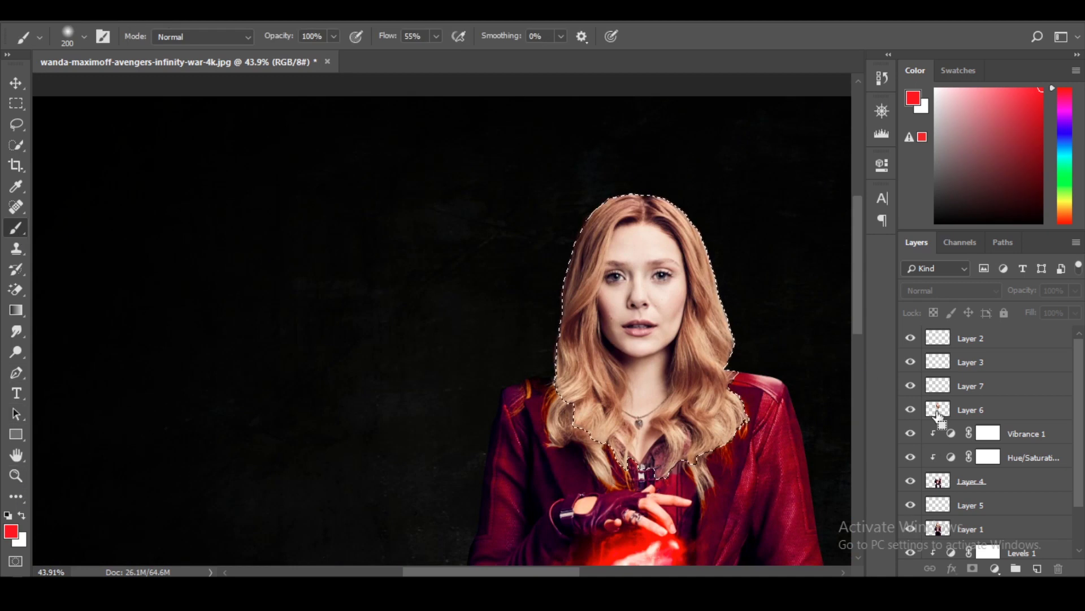
key("ctrl+e")
key("ctrl+d")
key("v")
scroll(651, 476, "down", 3)
Add a Levels adjustment masked to the figure on Layer 6, darkening the midtones
scroll(652, 476, "down", 1)
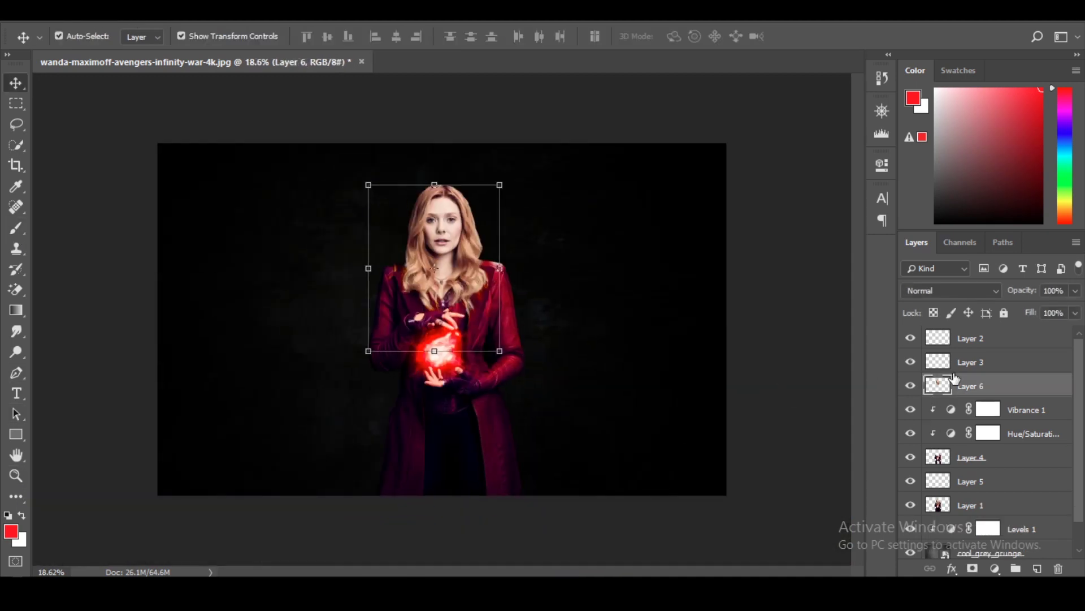
left_click(931, 501, "ctrl")
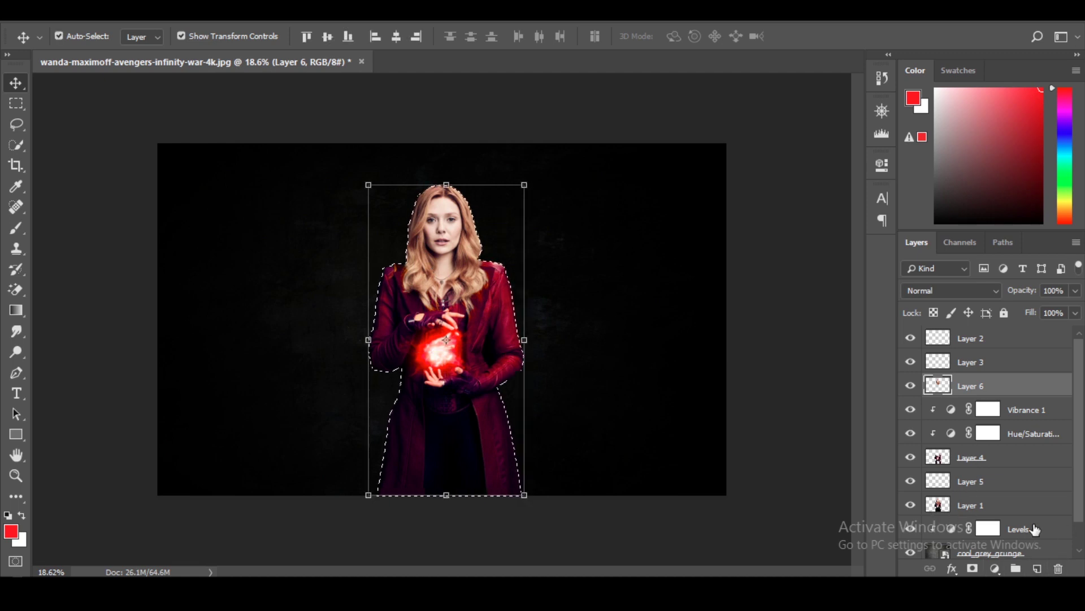
left_click(961, 362)
left_click(971, 385)
left_click(995, 568)
left_click(977, 358)
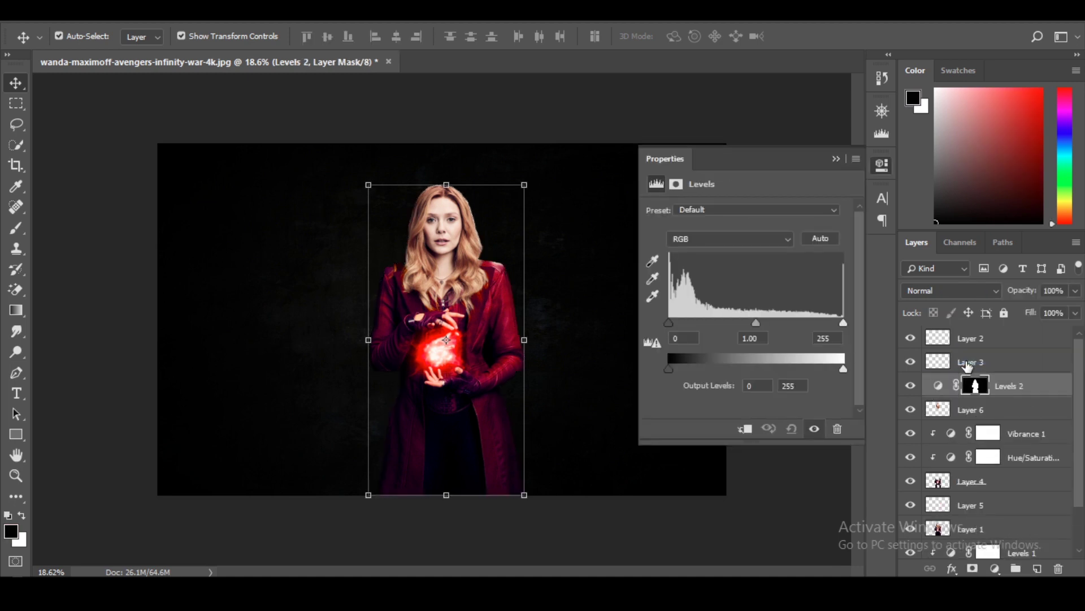
left_click_drag(761, 323, 787, 324)
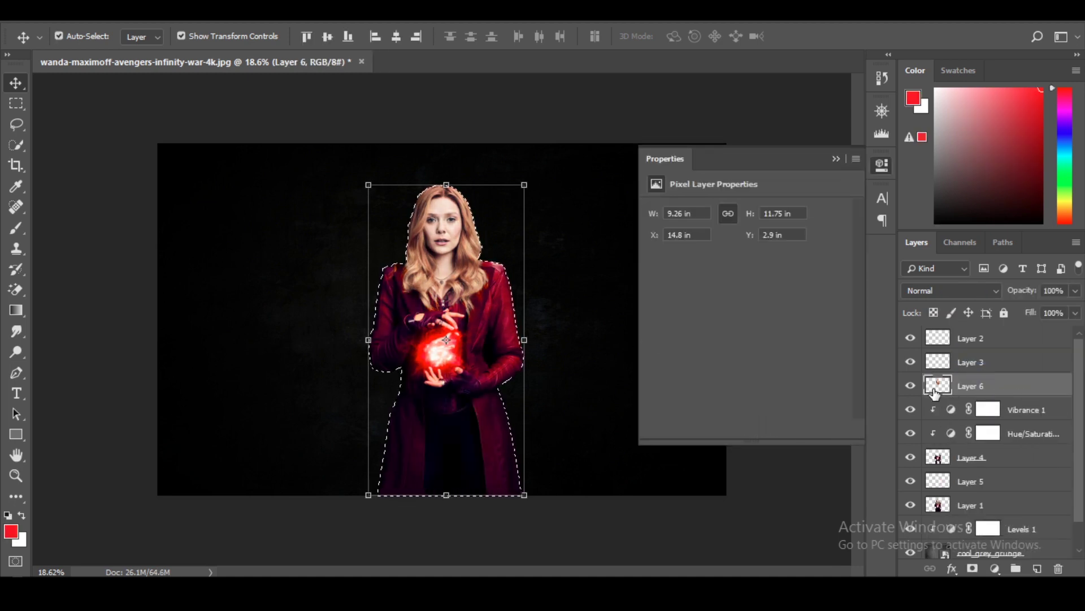
Replace it with a new masked Levels 2 layer darkening the midtones further
left_click(995, 568)
left_click(981, 357)
left_click_drag(756, 324, 795, 327)
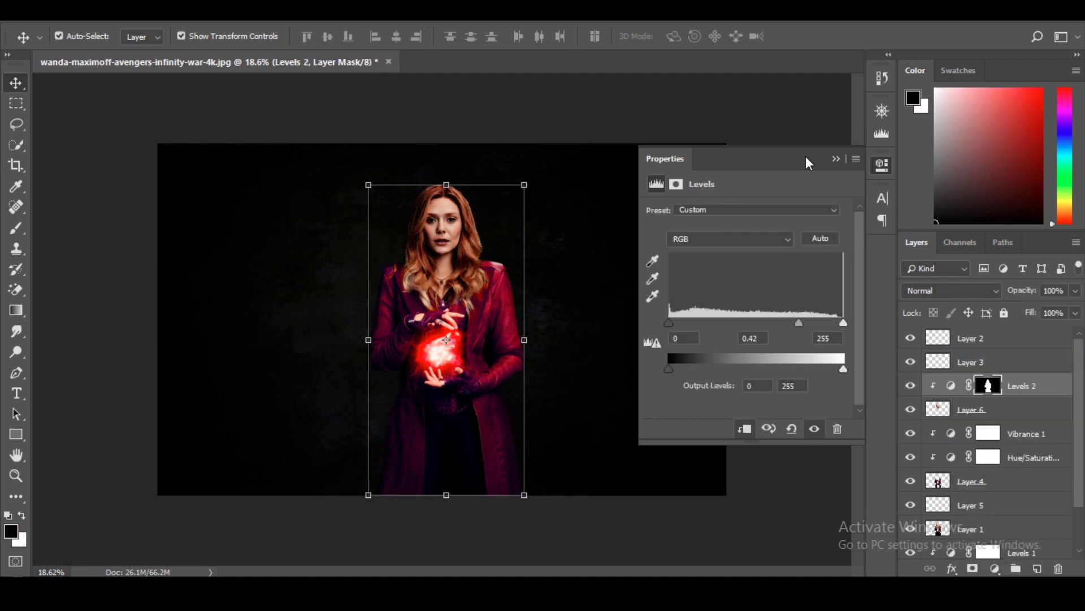
left_click(836, 158)
scroll(518, 360, "up", 3)
Undo an extra Levels 3 layer, compare with Levels 2 hidden, and select its mask
left_click(995, 568)
left_click(982, 358)
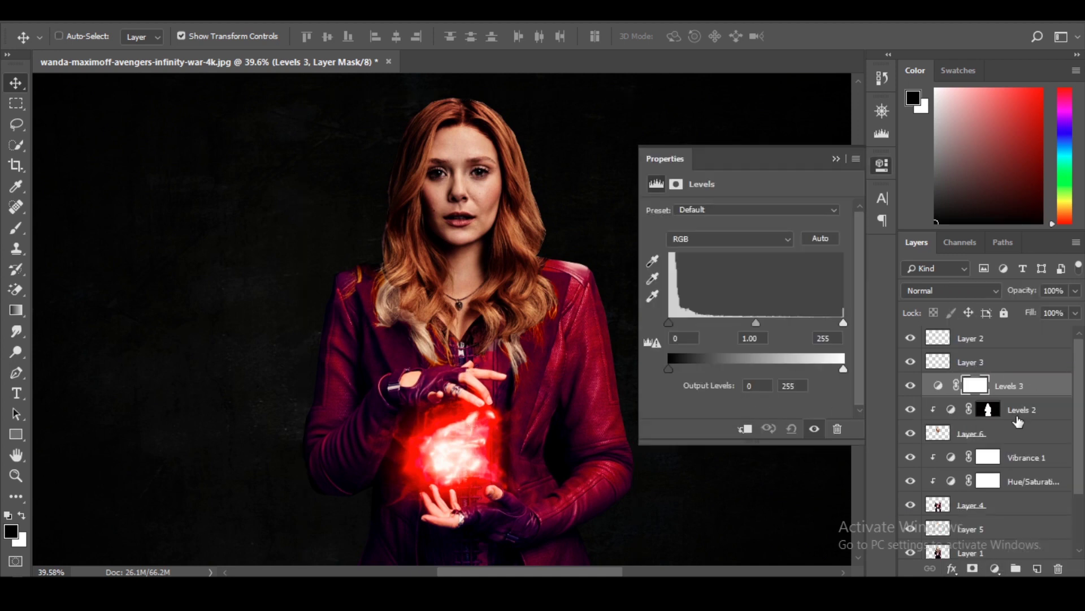
key("ctrl+z")
left_click(910, 386)
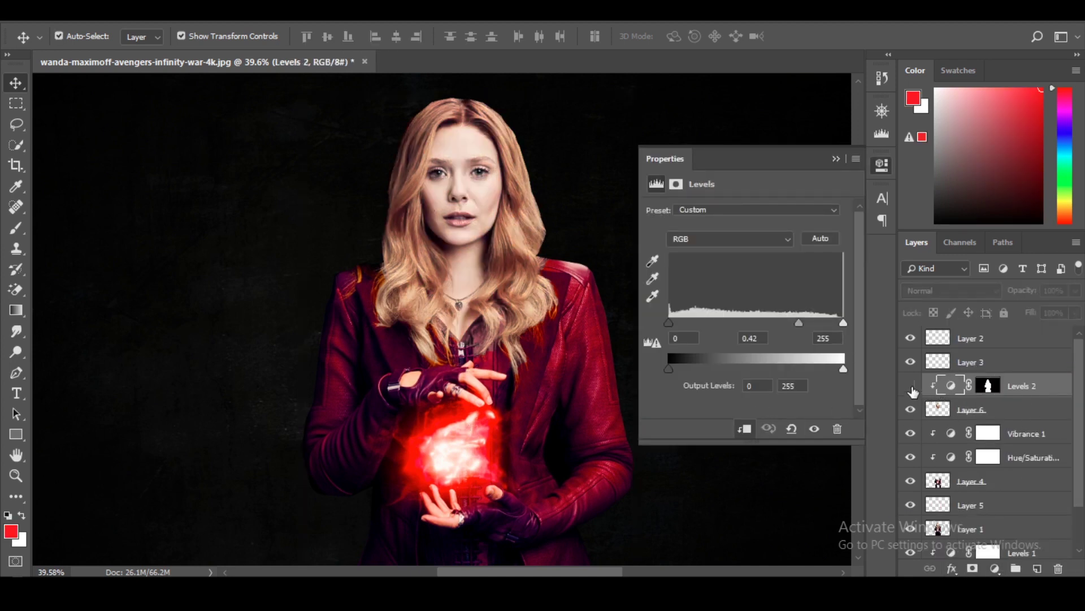
left_click(987, 386)
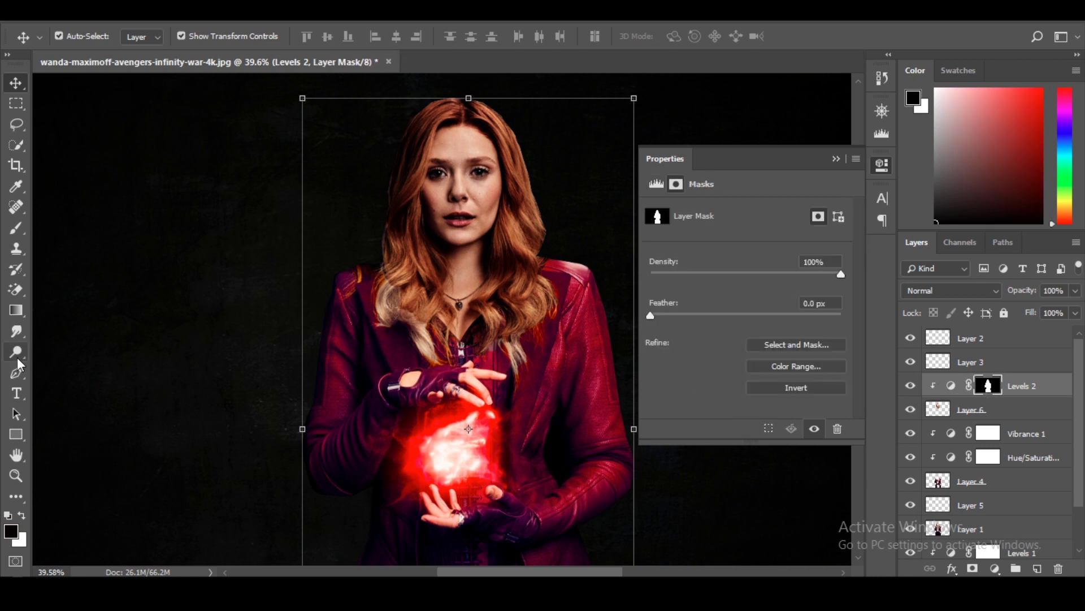
Paint the Levels 2 mask in black around the light hair, fit the view, and select Layer 3
left_click(16, 228)
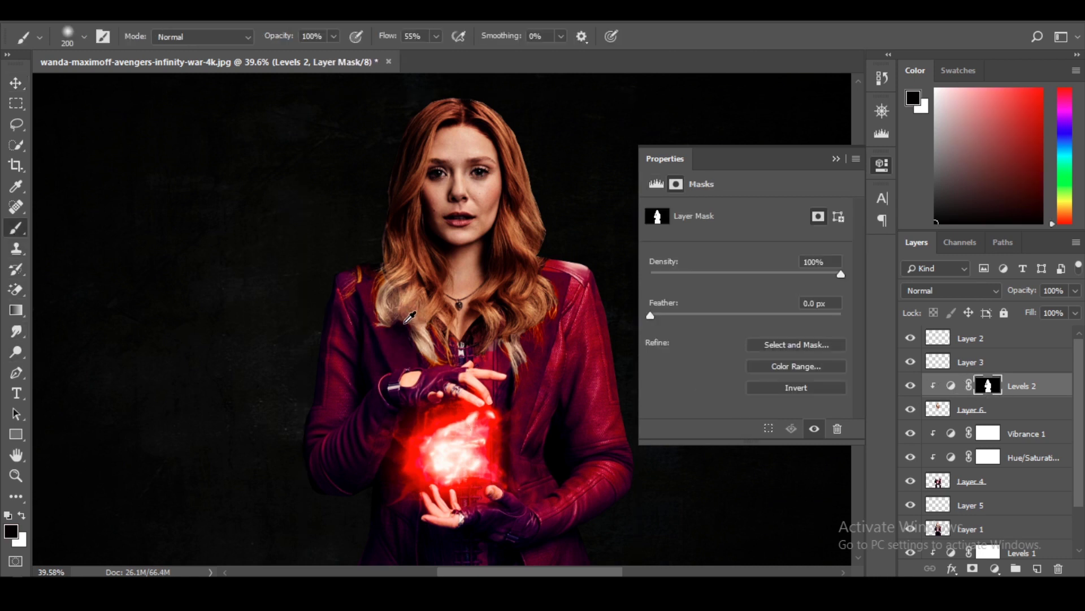
left_click(406, 322, "alt")
key("d")
key("x")
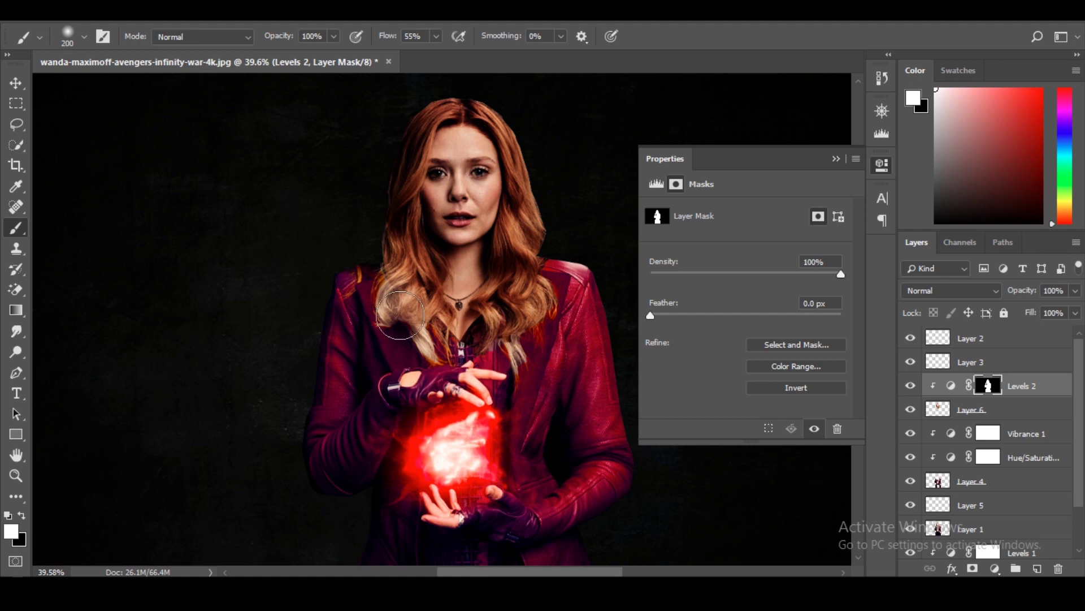
key("x")
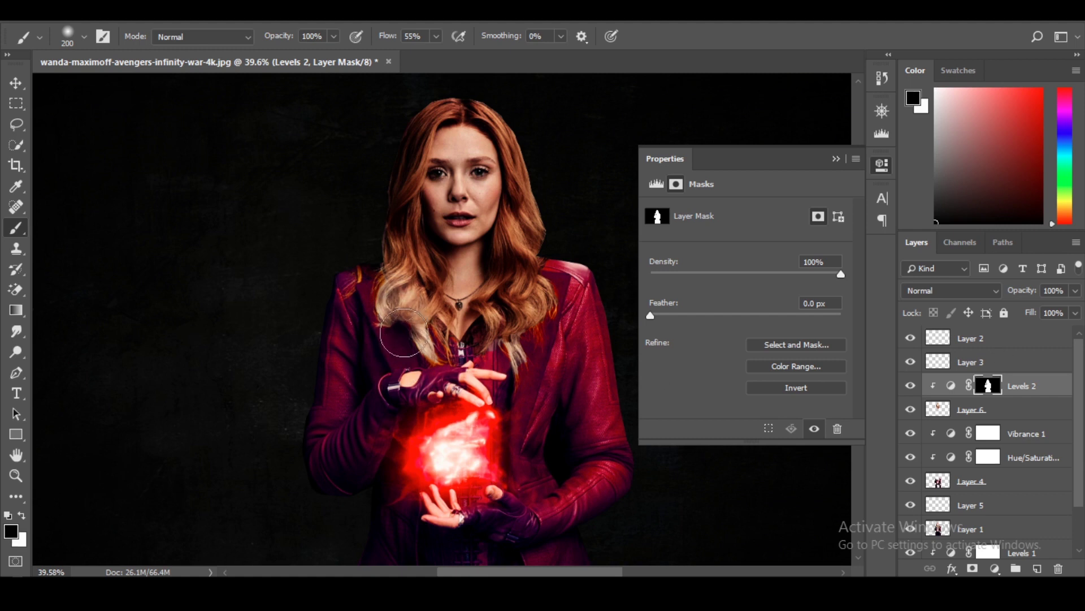
key("v")
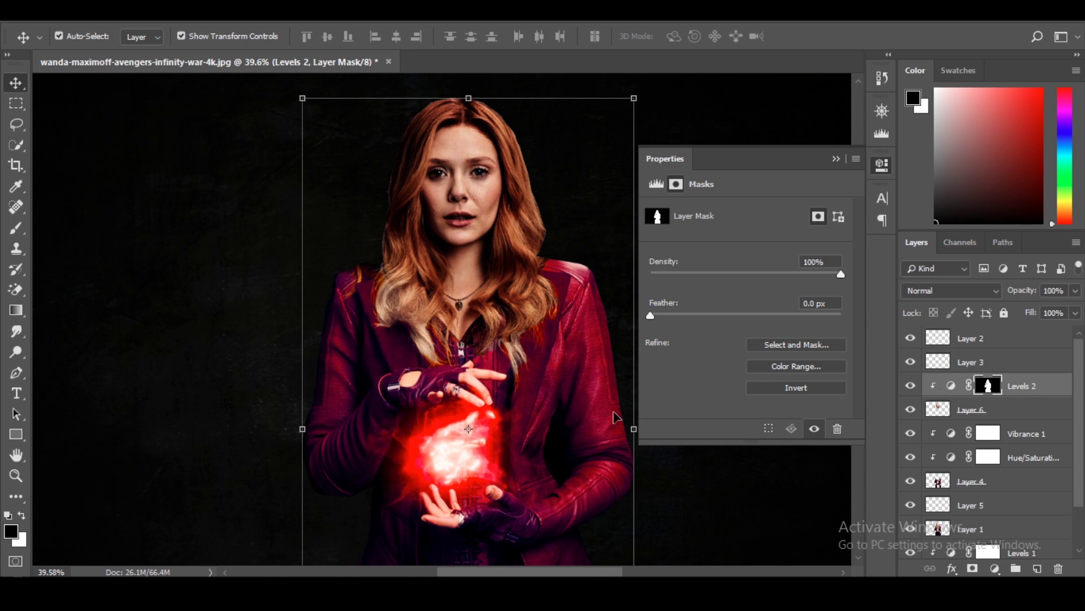
key("ctrl+0")
left_click(959, 365)
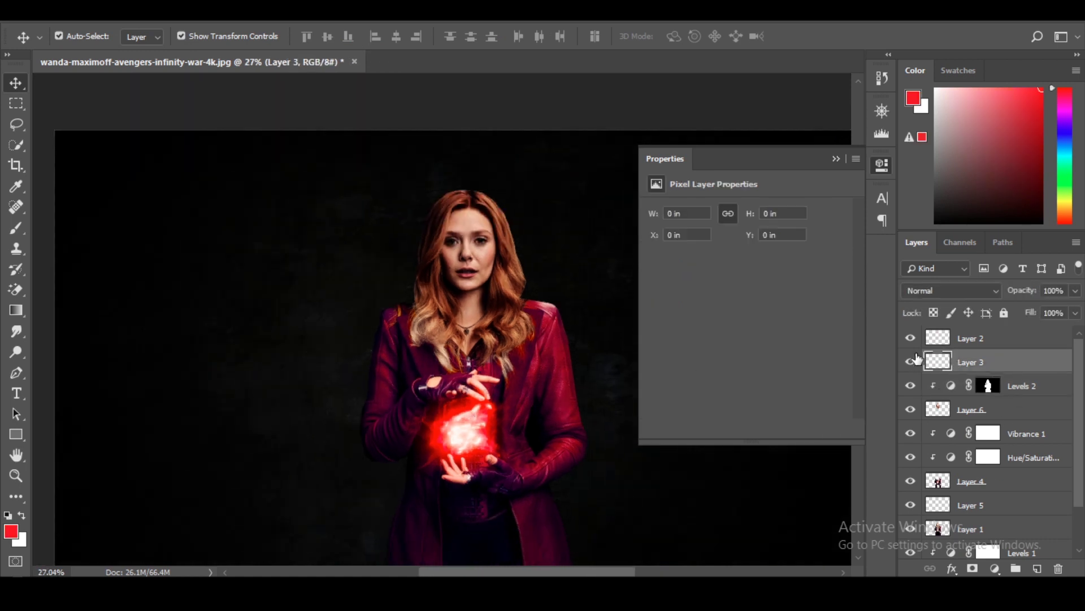
Delete the empty Layer 3 and select Layer 1, which holds the Wanda cutout
key("Delete")
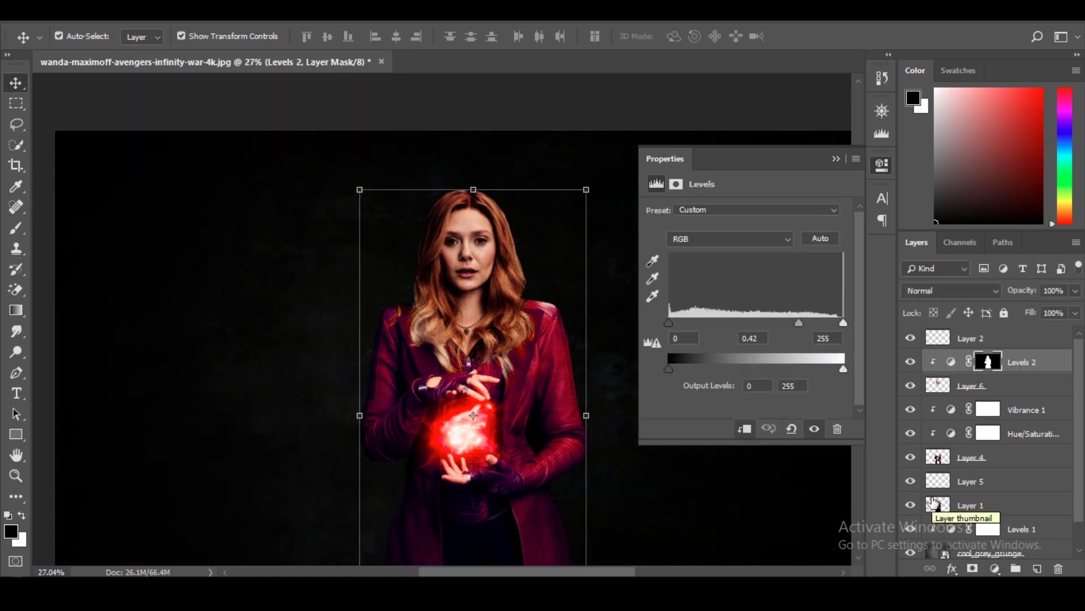
scroll(649, 485, "down", 1)
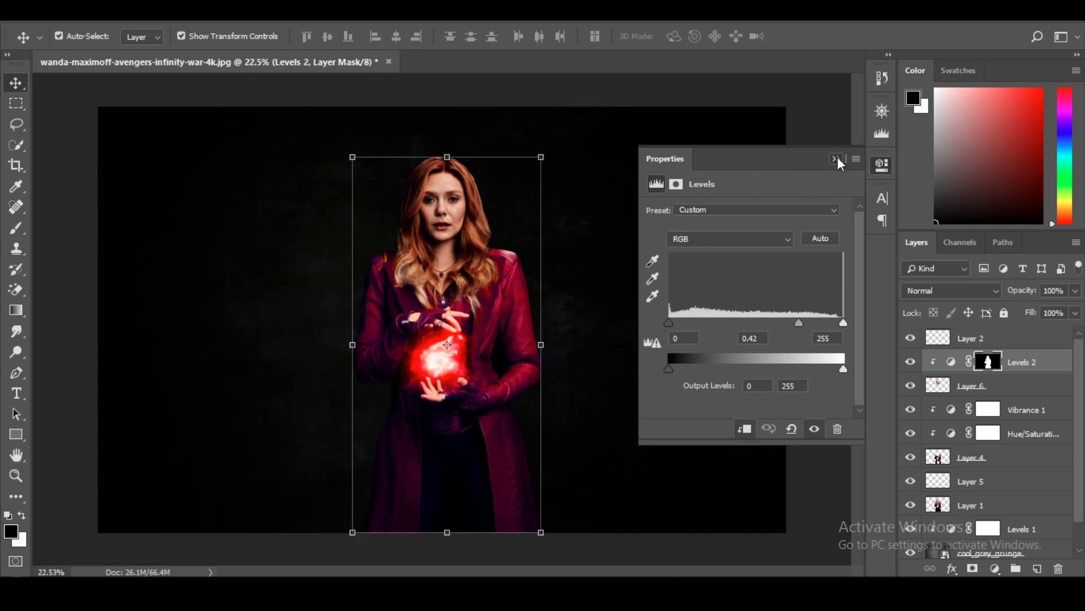
left_click(836, 159)
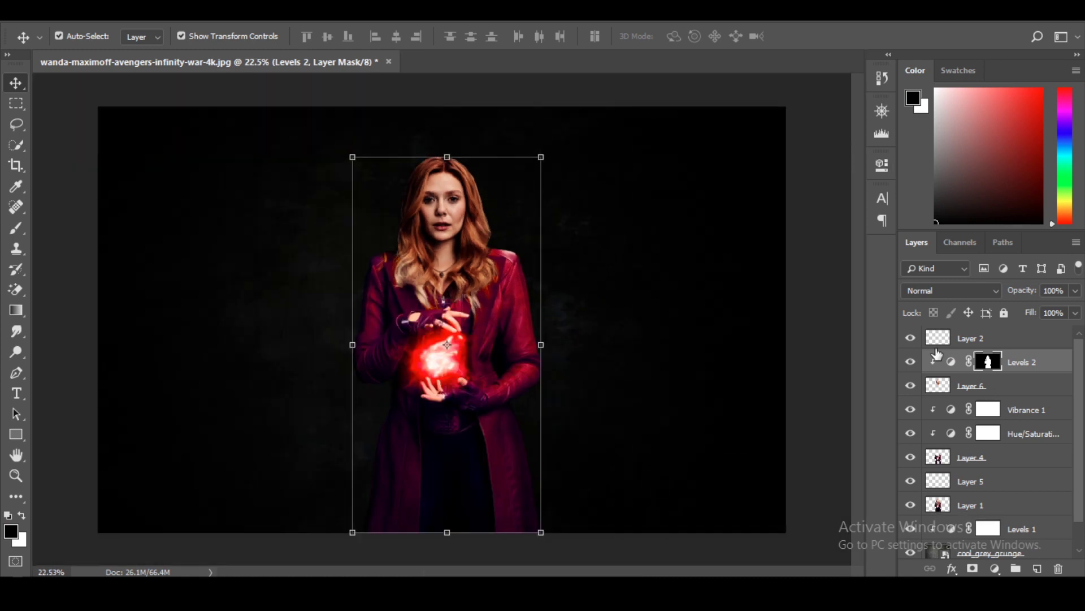
left_click(977, 342)
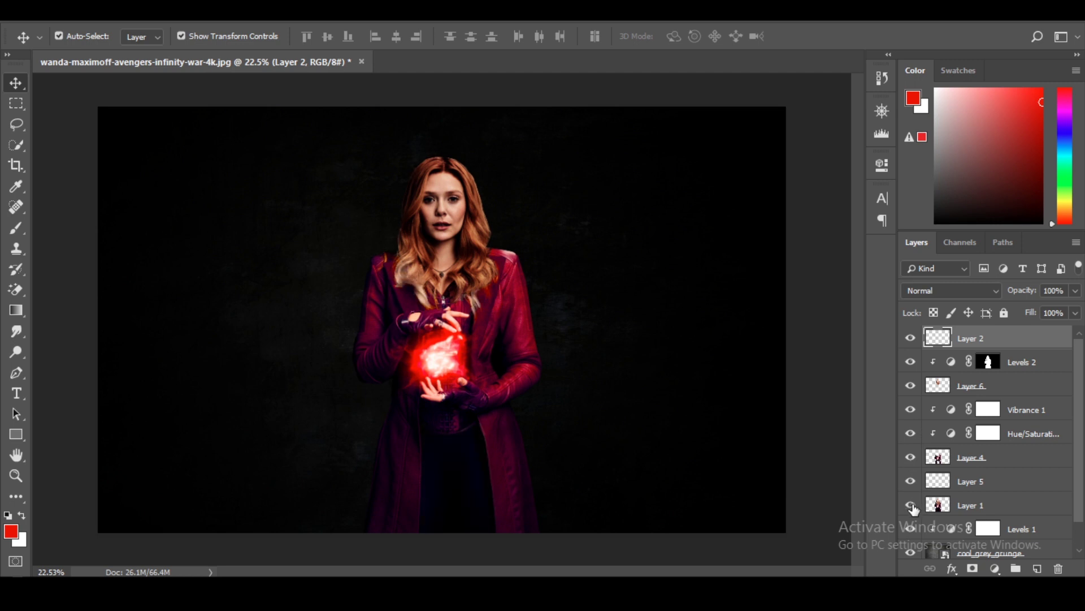
scroll(933, 497, "down", 1)
left_click(968, 481)
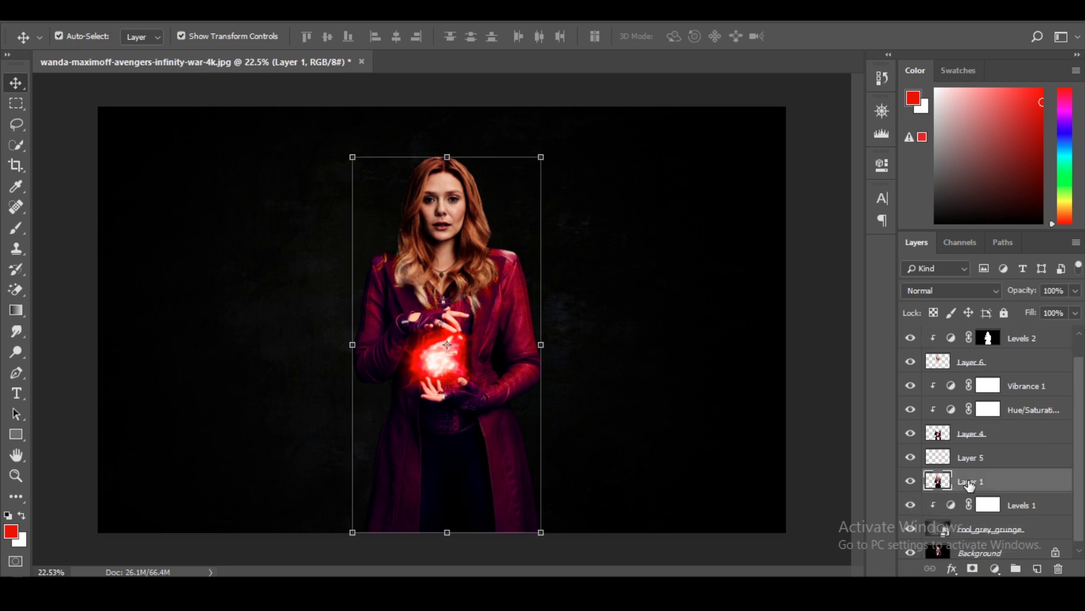
Fill a new layer beneath Layer 1 with a red silhouette of Wanda
left_click(937, 480, "ctrl")
left_click(1038, 568)
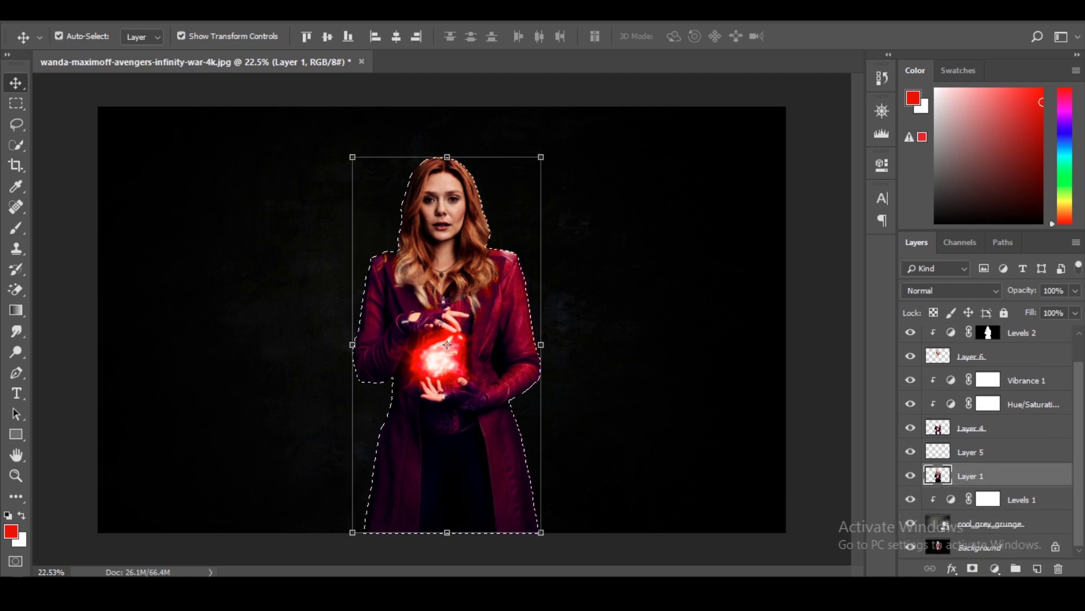
mouse_move(968, 477)
left_mouse_down()
mouse_move(968, 512)
mouse_move(961, 500)
left_mouse_up()
key("alt+BackSpace")
key("ctrl+d")
Give the red silhouette Layer 7 a Normal-mode Outer Glow of size 122 px
double_click(1015, 504)
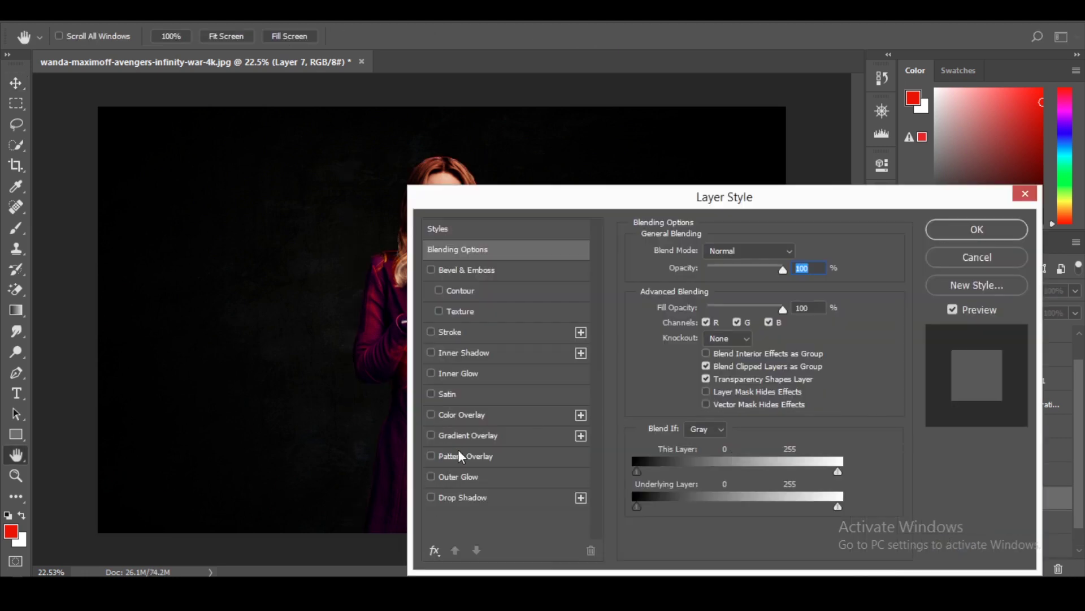
left_click(431, 476)
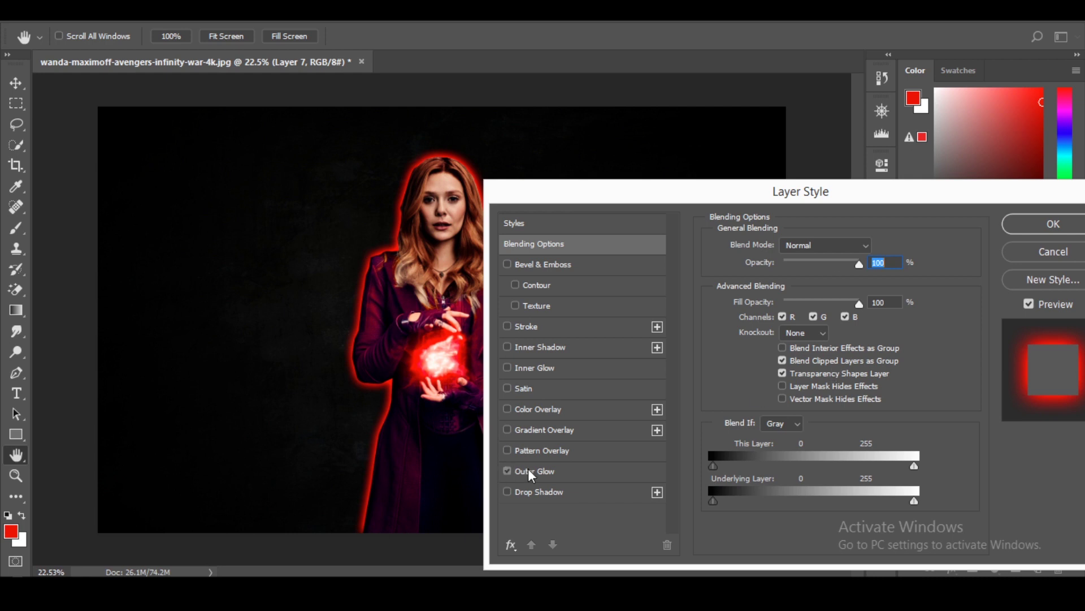
left_click(531, 474)
left_click_drag(794, 380, 769, 365)
left_click_drag(845, 263, 789, 271)
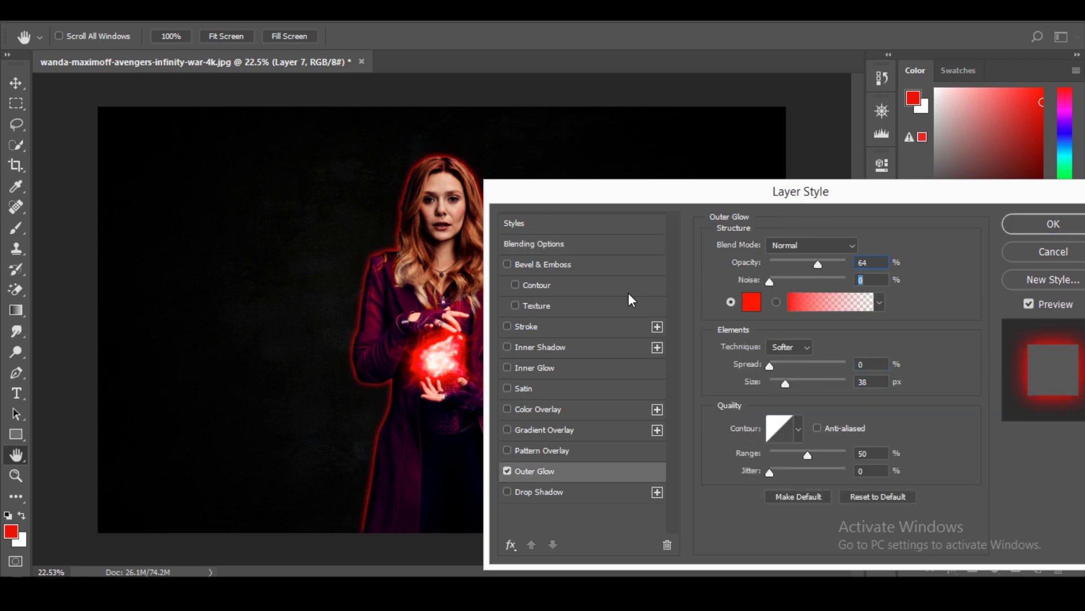
left_click_drag(786, 383, 806, 384)
left_click(812, 244)
left_click(783, 195)
left_click(812, 245)
left_click(786, 26)
left_click(1017, 223)
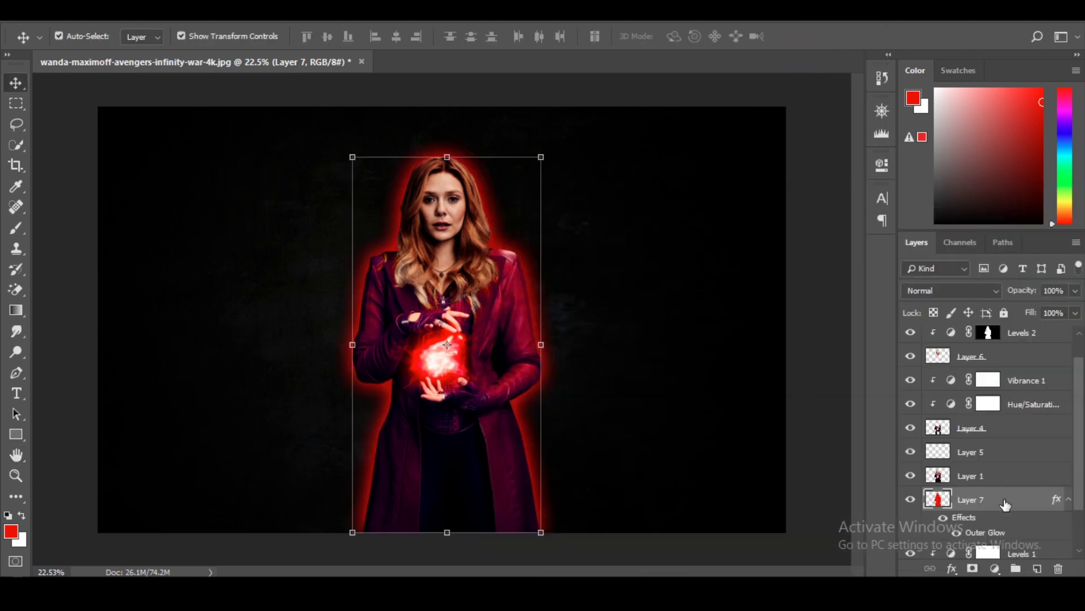
Reload Wanda's outline as a selection
scroll(1005, 504, "up", 1)
scroll(970, 548, "down", 1)
scroll(974, 567, "up", 1)
left_click(938, 528, "ctrl")
Paint red along the figure's lower edges on Layer 2 and blend it in Overlay
left_click(965, 335)
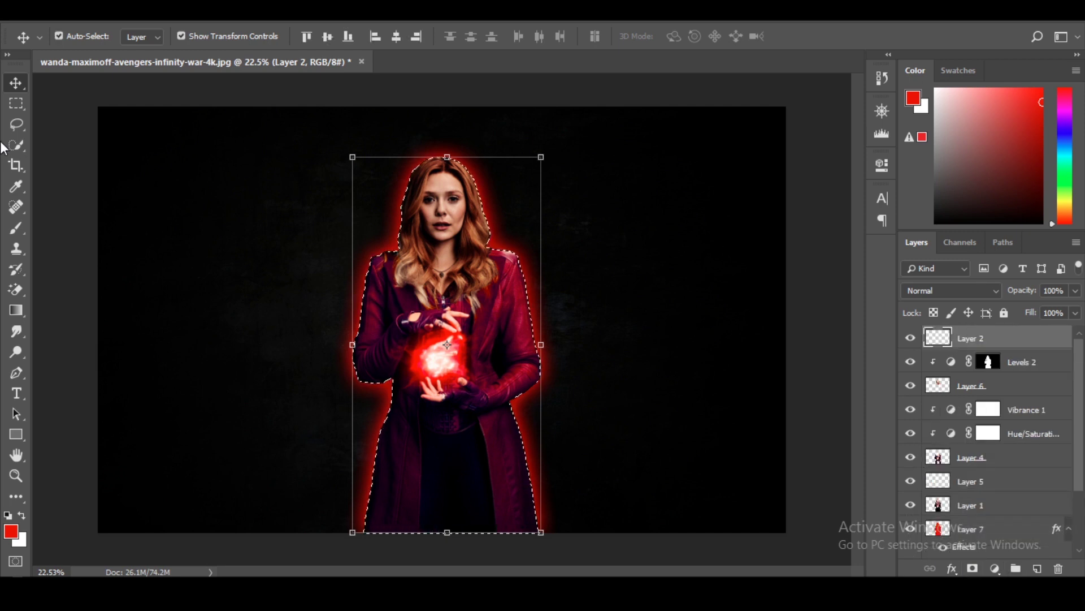
key("b")
mouse_move(376, 379)
left_mouse_down()
mouse_move(378, 552)
mouse_move(513, 444)
mouse_move(517, 392)
left_mouse_up()
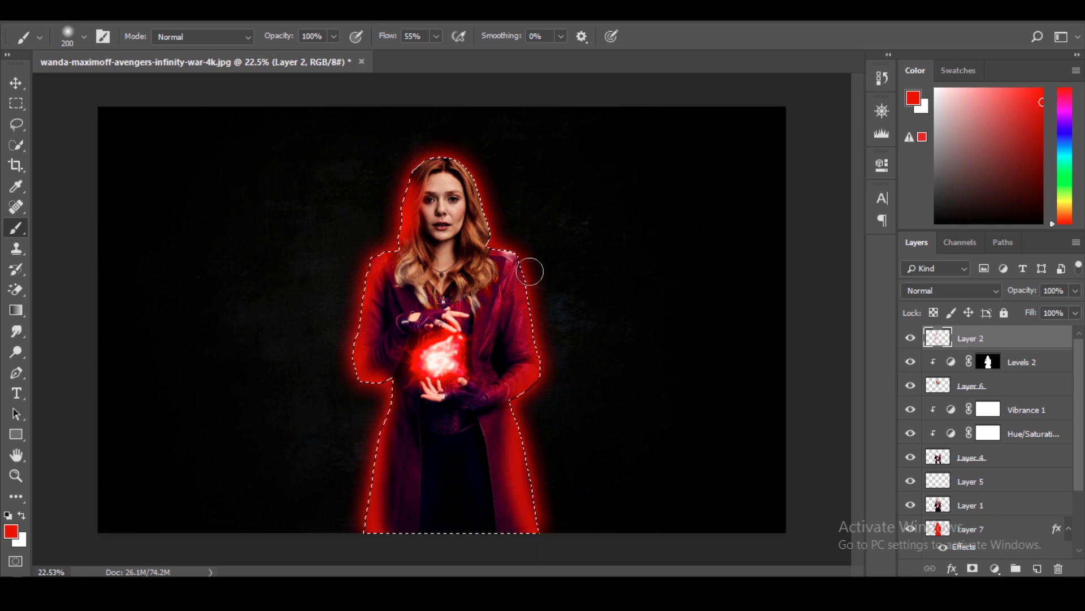
left_click(952, 290)
left_click(920, 192)
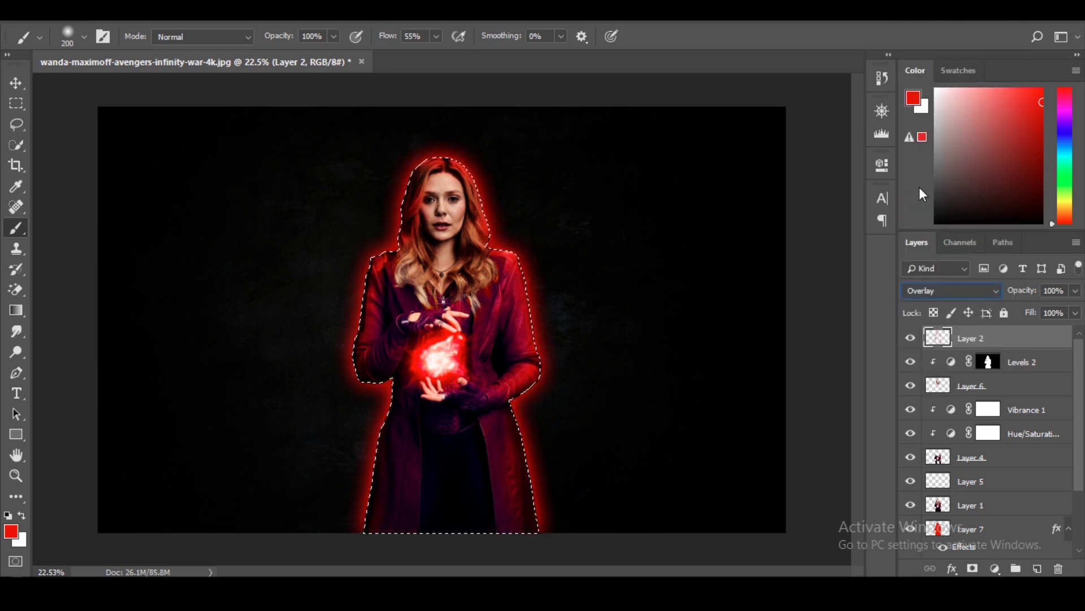
Clear the selection, then reload Wanda's outline from Layer 2
left_click(16, 82)
key("ctrl+d")
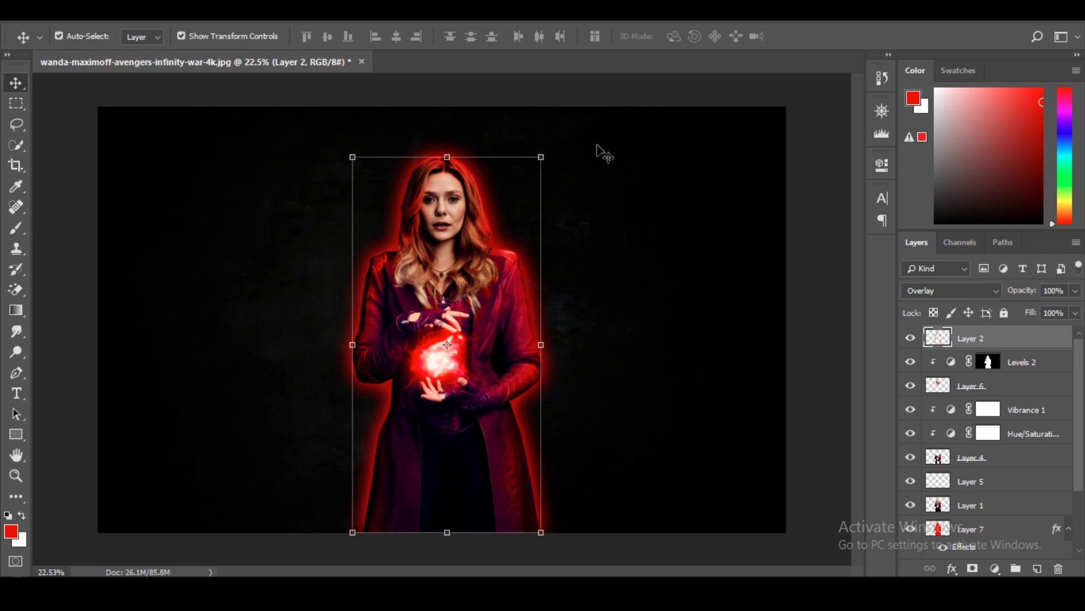
left_click(447, 258)
scroll(974, 432, "up", 3)
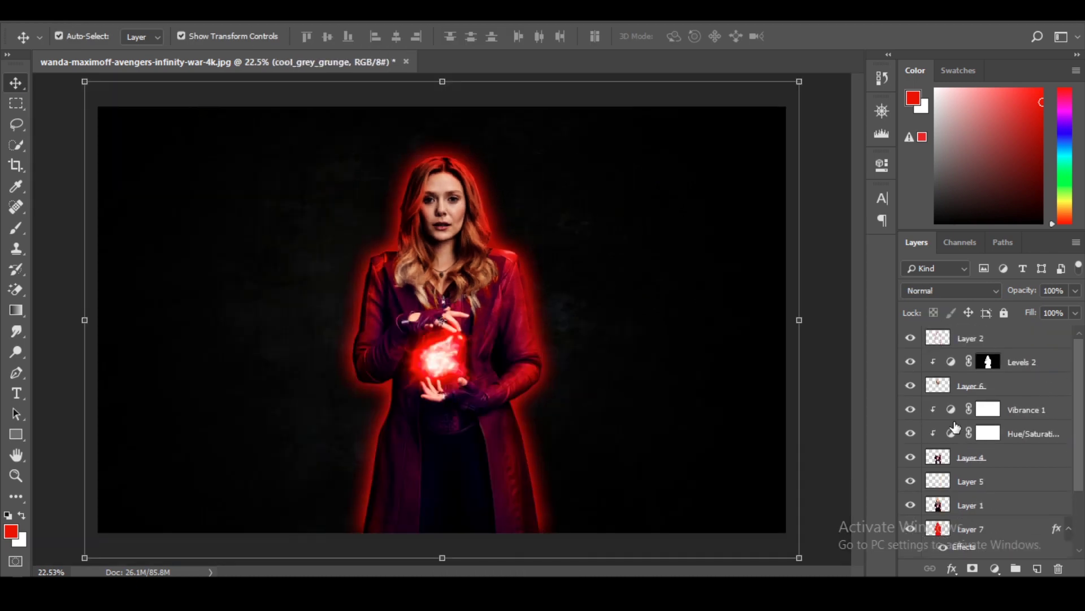
left_click(961, 457)
left_click(961, 339)
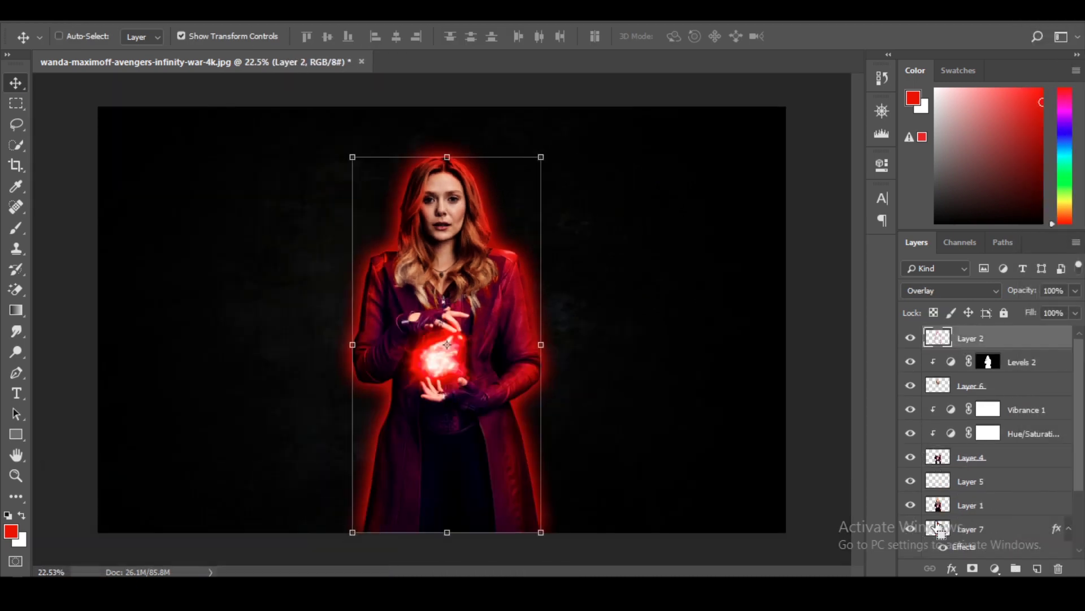
Fill a new Layer 8 inside Wanda's outline with a reversed, red-centred radial gradient
left_click(1037, 568)
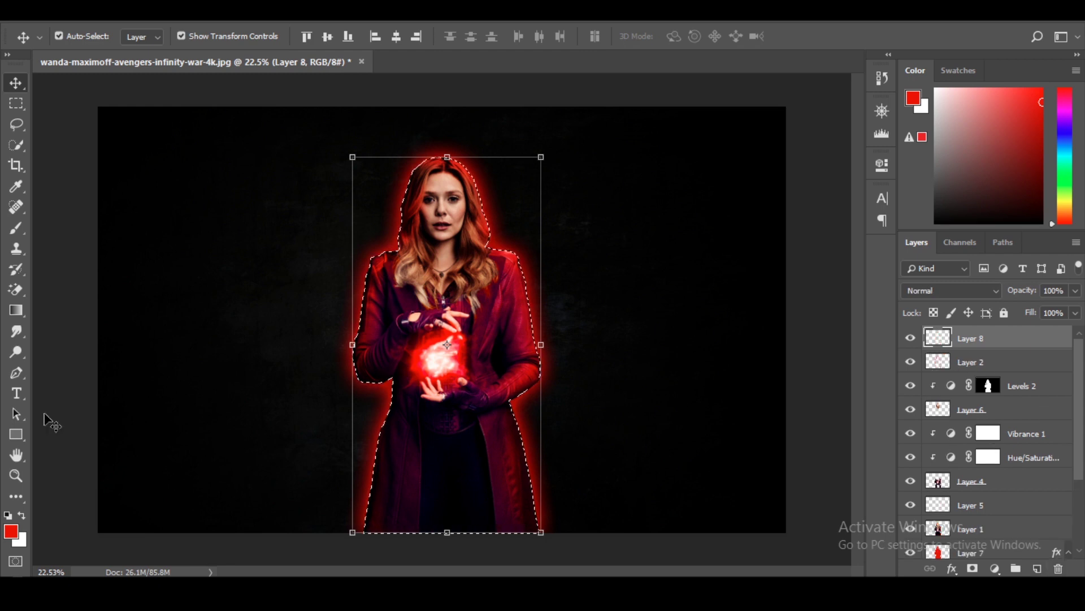
left_click(16, 309)
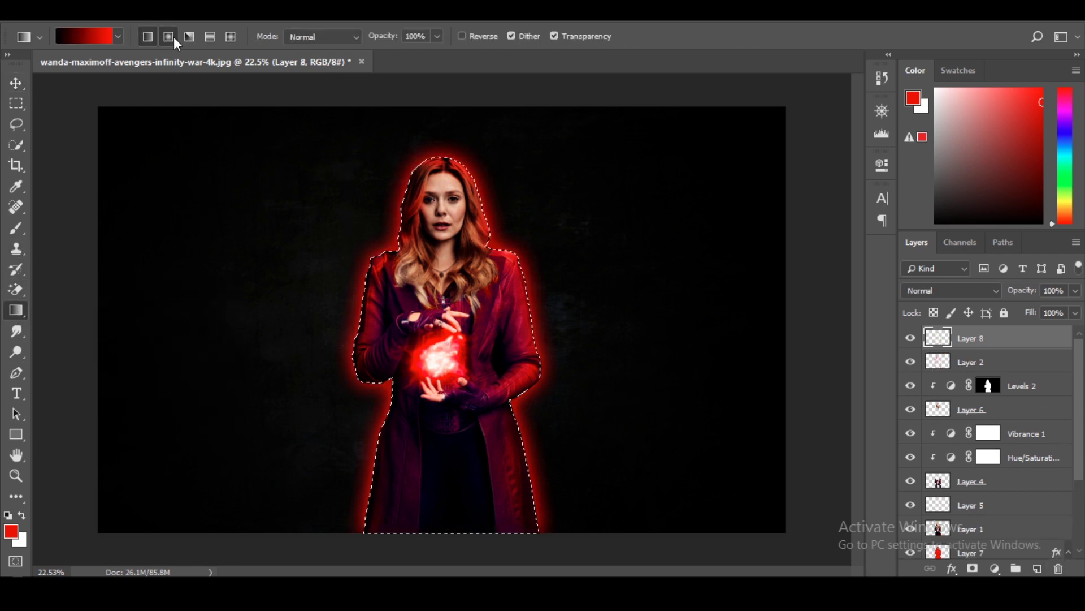
left_click_drag(440, 357, 496, 221)
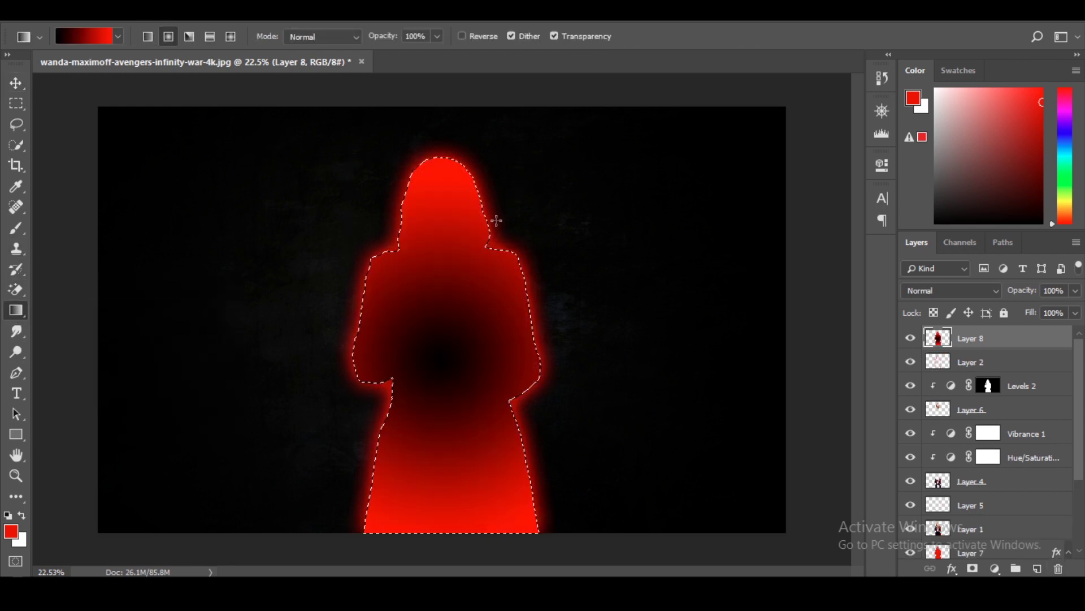
left_click(488, 36)
left_click_drag(446, 334, 509, 150)
Set Layer 8's blend mode to Soft Light
left_click(949, 290)
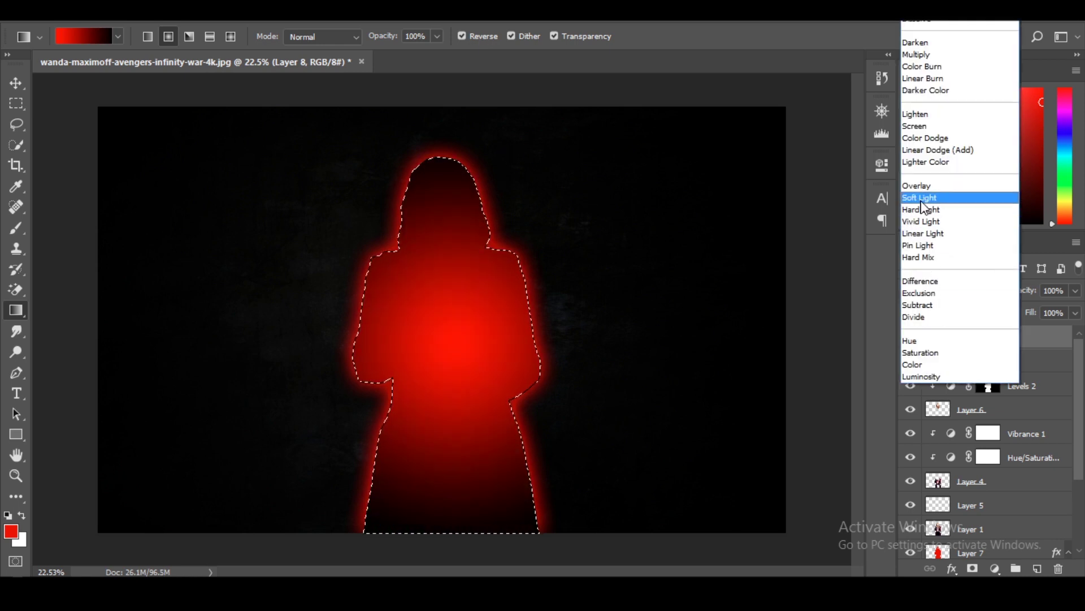
left_click(922, 199)
key("Up")
key("Down")
key("Down")
key("Up")
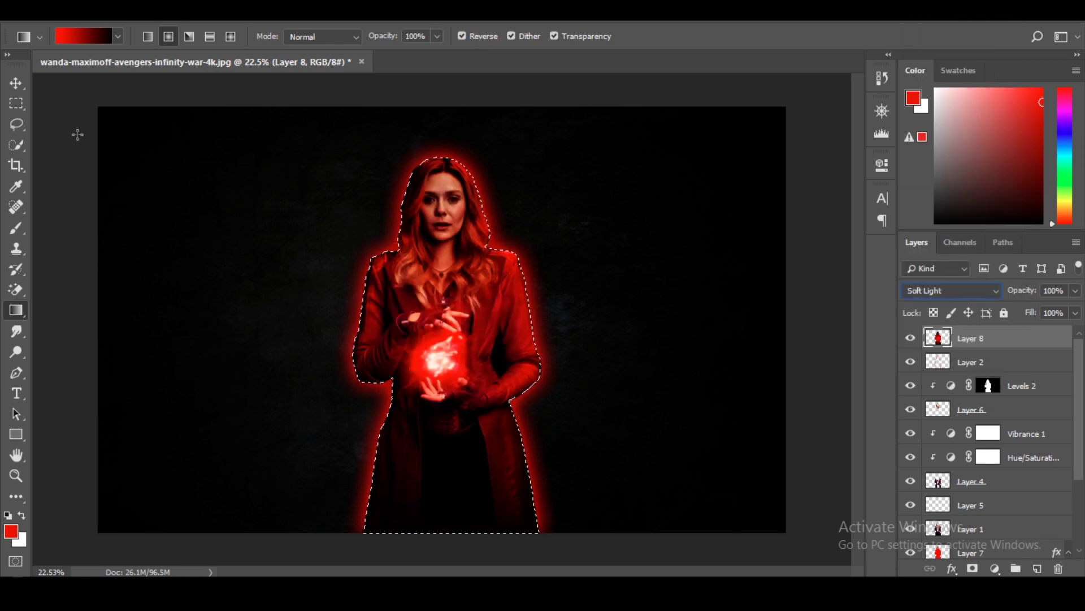
Deselect and select the cool_grey_grunge background layer with the Move tool
key("v")
key("ctrl+d")
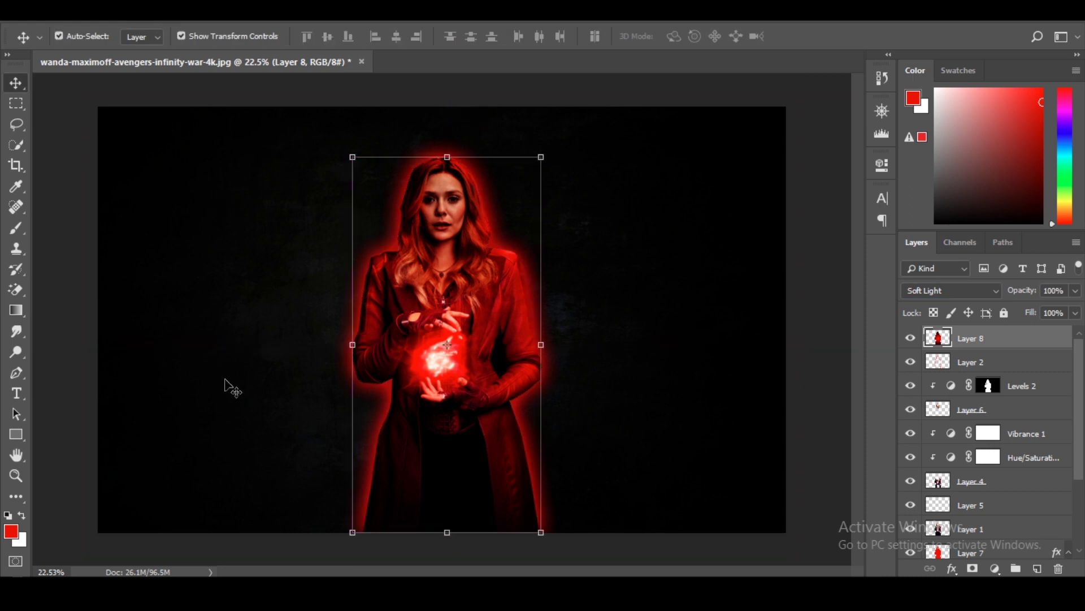
left_click(229, 387)
scroll(388, 403, "down", 2)
scroll(528, 369, "up", 1)
scroll(986, 562, "down", 1)
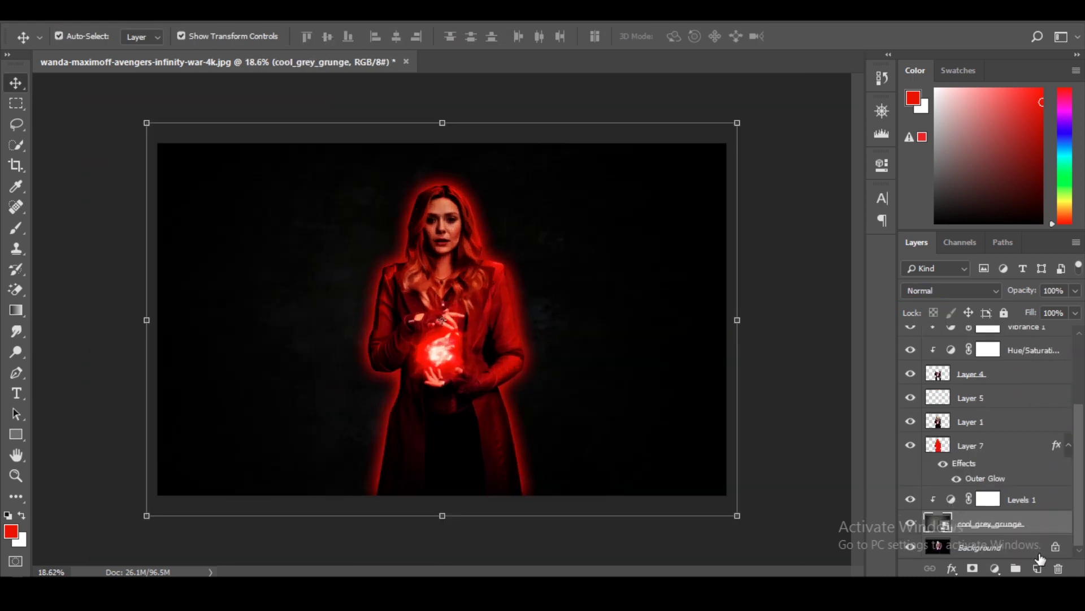
Add a new Layer 9 above Levels 1, filled with a red radial gradient
left_click(991, 547)
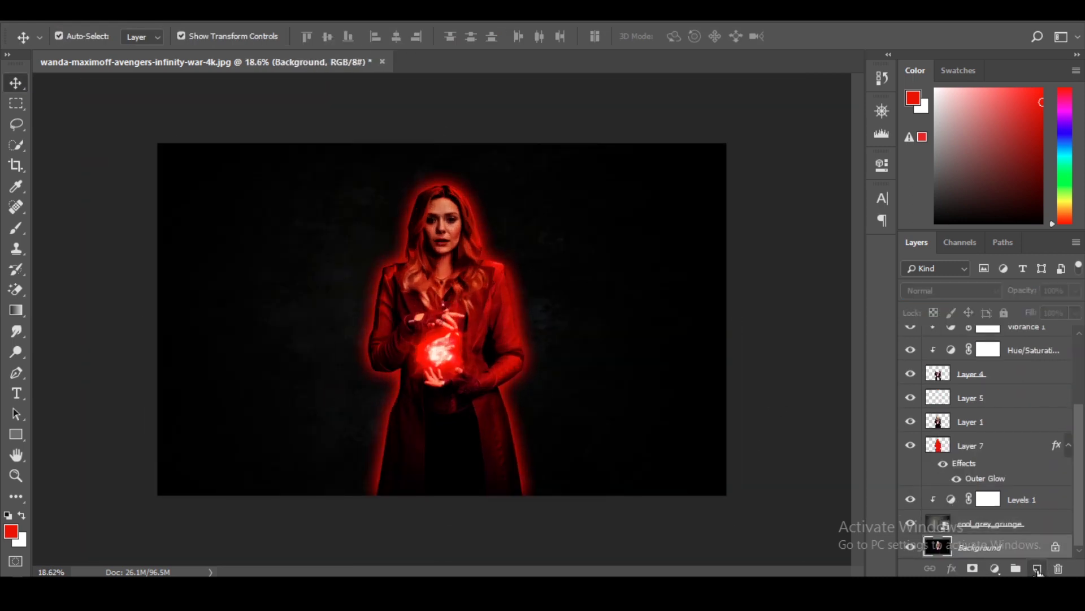
left_click(1038, 568)
left_click_drag(975, 523, 973, 499)
left_click(26, 310)
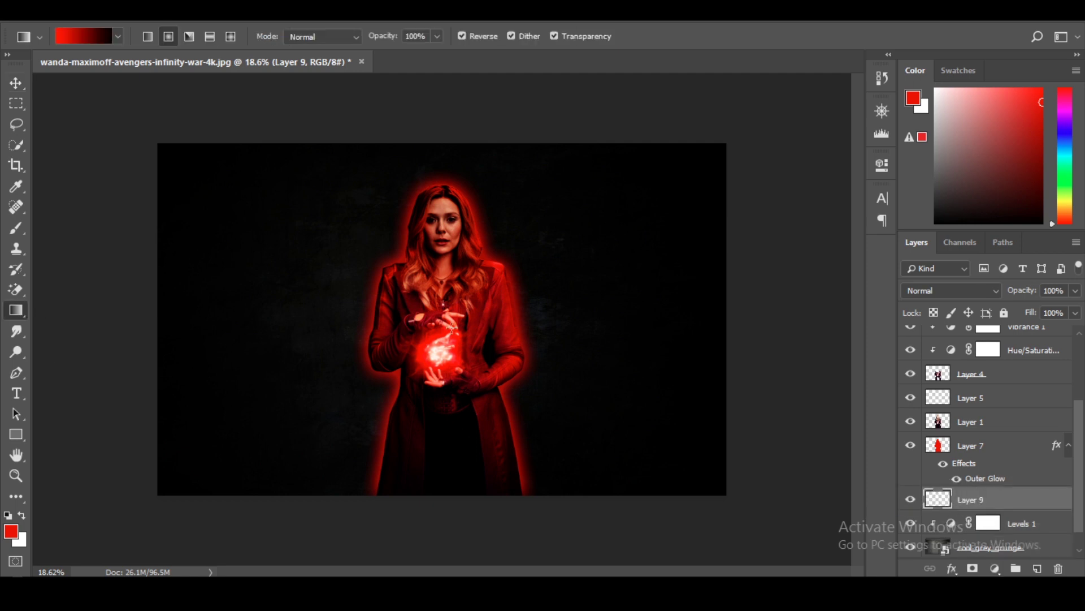
left_click_drag(453, 328, 539, 361)
Try Overlay and Hard Light on Layer 9, settling on Color Dodge
left_click(953, 290)
left_click(927, 194)
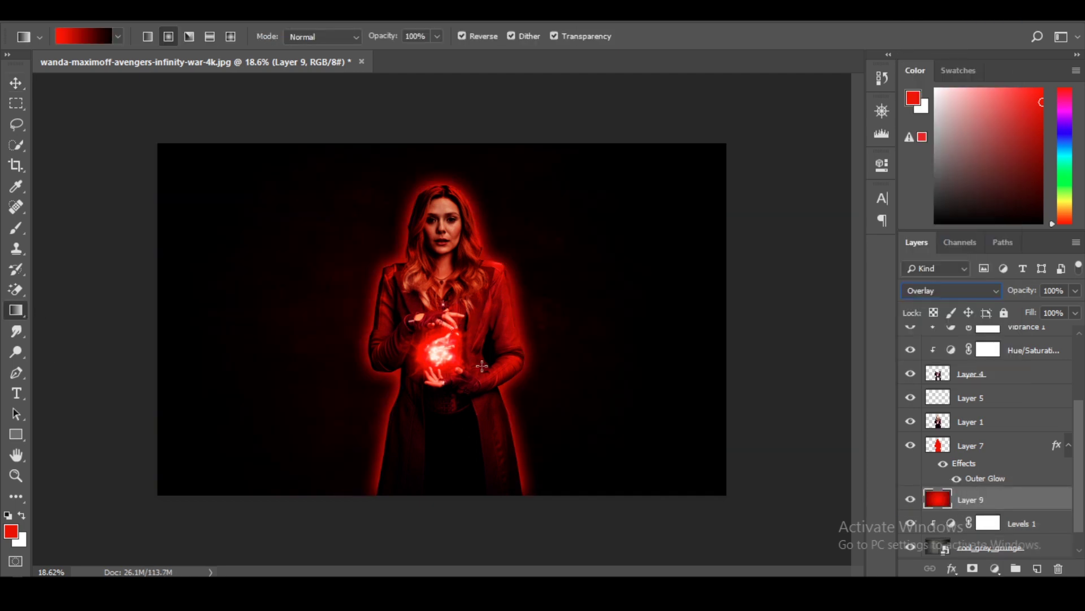
left_click(978, 291)
left_click(918, 209)
key("Up")
key("Up")
key("Up")
key("Up")
key("Up")
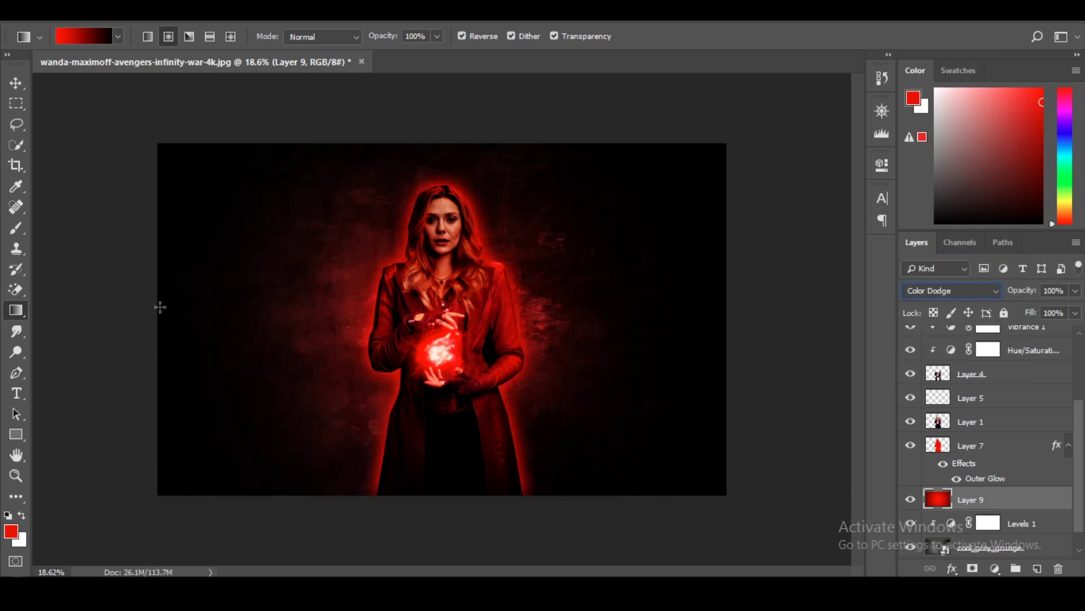
left_click(15, 83)
left_click(257, 490)
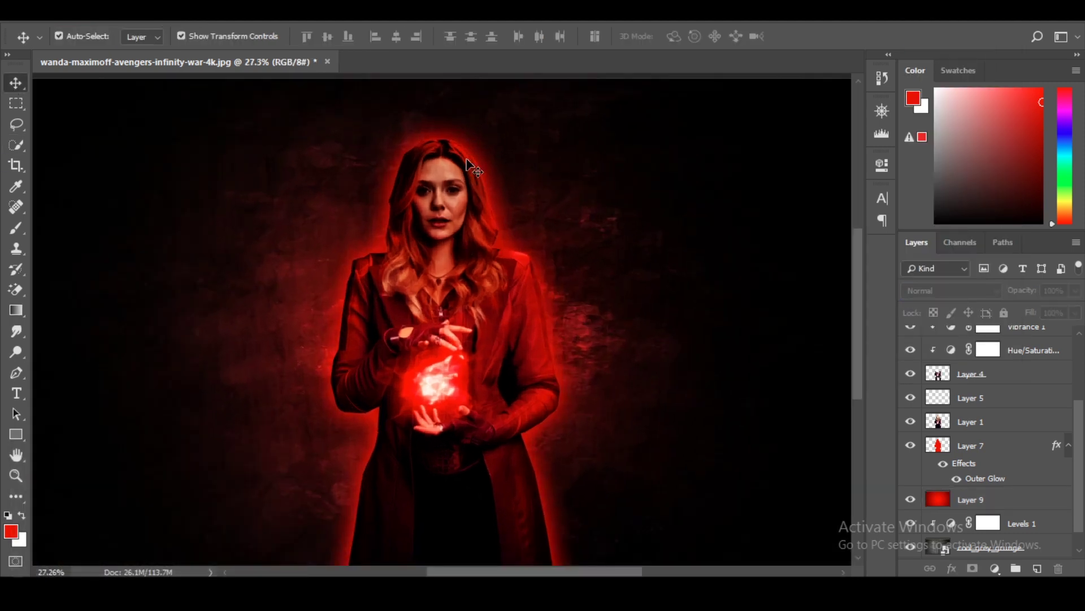
Add an empty Layer 10 above the Layer 8 red tint
scroll(405, 223, "up", 5)
left_click(414, 266)
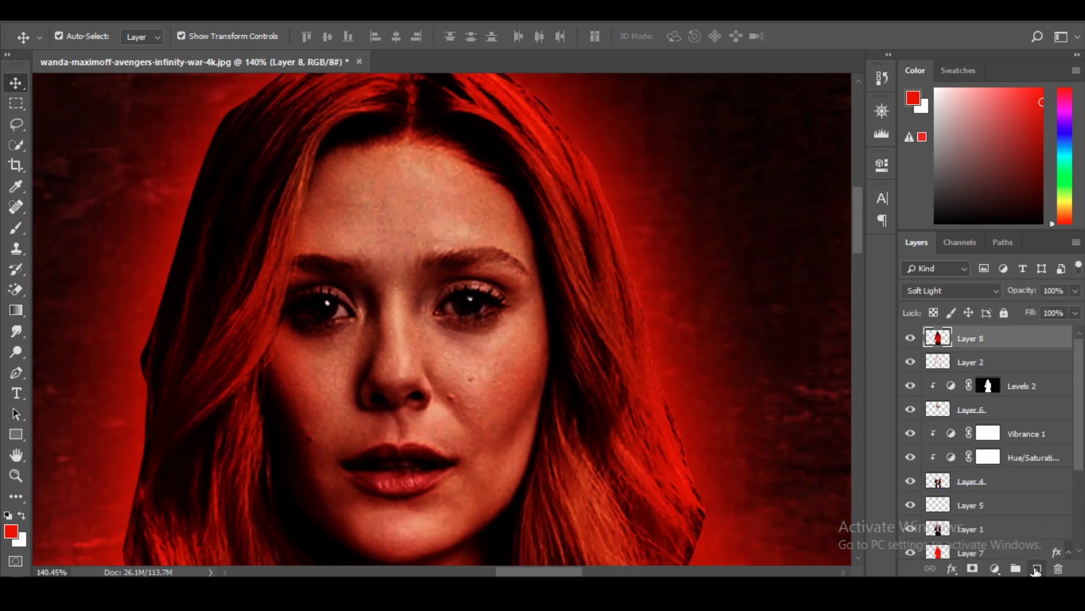
left_click(1036, 569)
scroll(400, 332, "up", 2)
scroll(400, 332, "up", 2)
scroll(400, 332, "up", 1)
Paint both of Wanda's eyes and their rims solid red on Layer 10 with a small brush
left_click(16, 229)
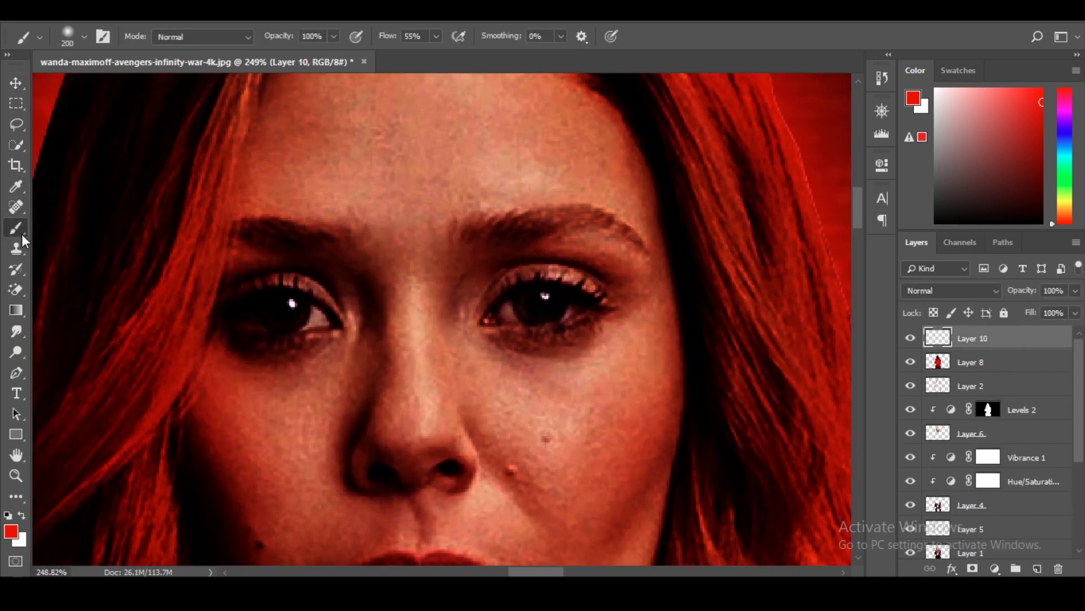
key("bracketleft")
key("bracketleft")
key("bracketleft")
left_click_drag(542, 307, 544, 302)
key("bracketleft")
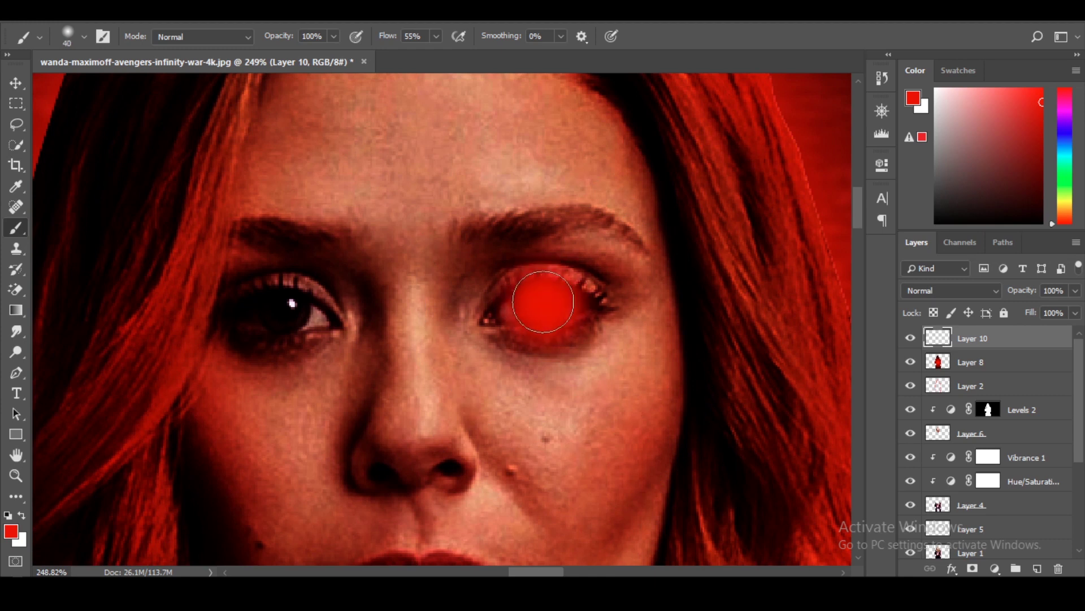
mouse_move(291, 310)
left_mouse_down()
mouse_move(266, 342)
mouse_move(287, 354)
left_mouse_up()
key("bracketleft")
key("bracketleft")
key("bracketleft")
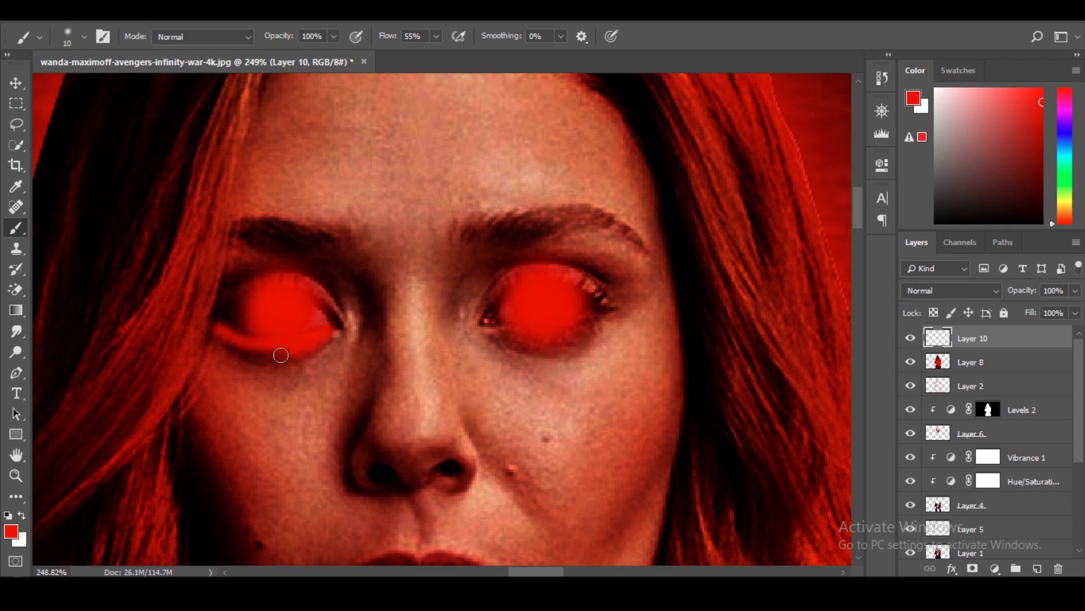
left_click_drag(332, 309, 213, 308)
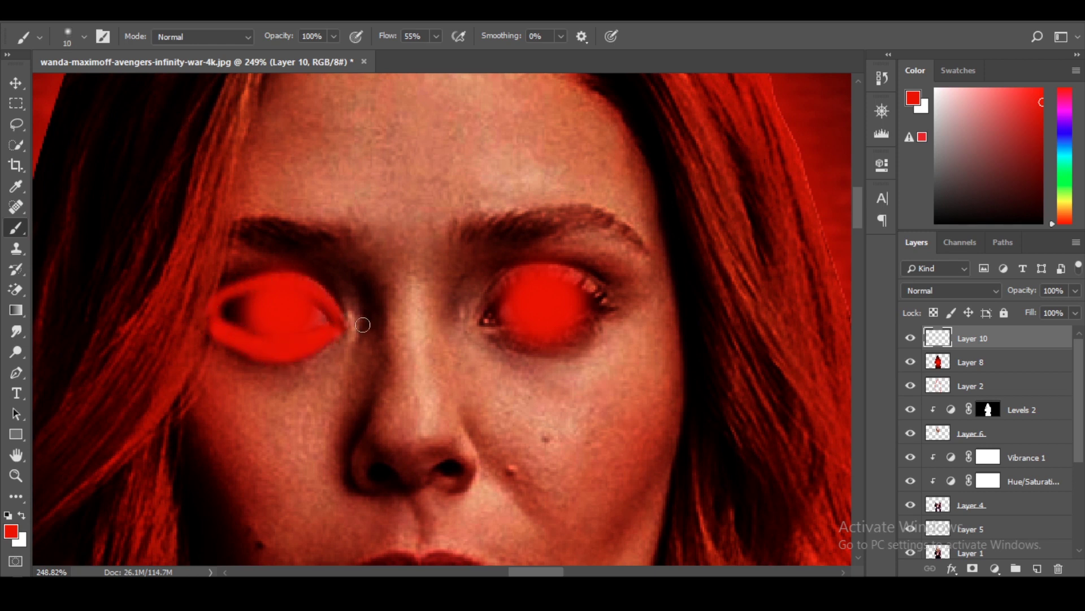
mouse_move(523, 331)
left_mouse_down()
mouse_move(593, 277)
mouse_move(497, 319)
left_mouse_up()
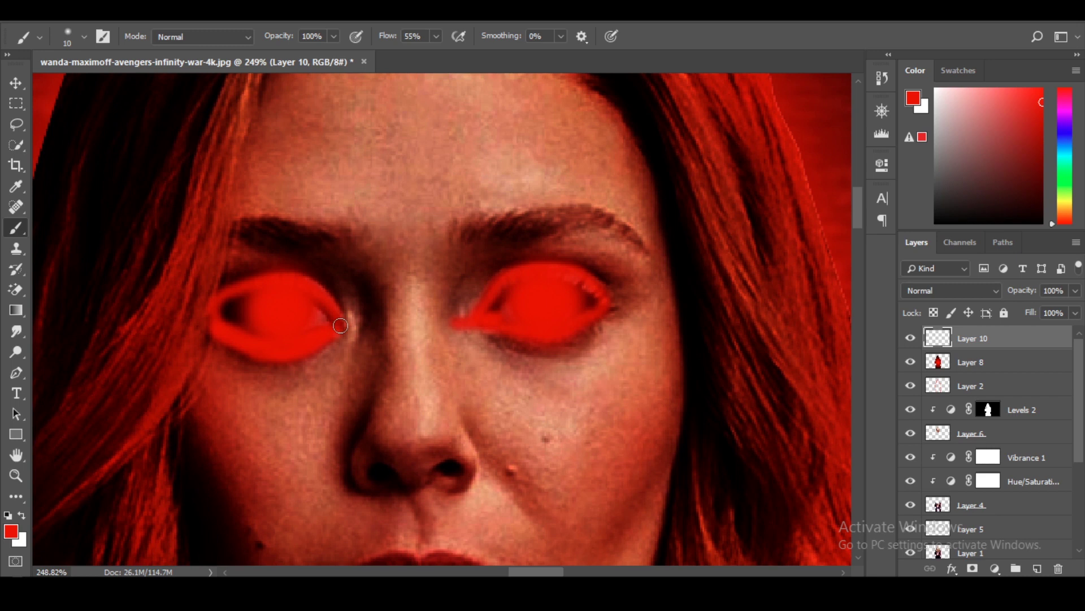
Set the eye-paint Layer 10 to Soft Light blending
left_click(951, 290)
left_click(927, 221)
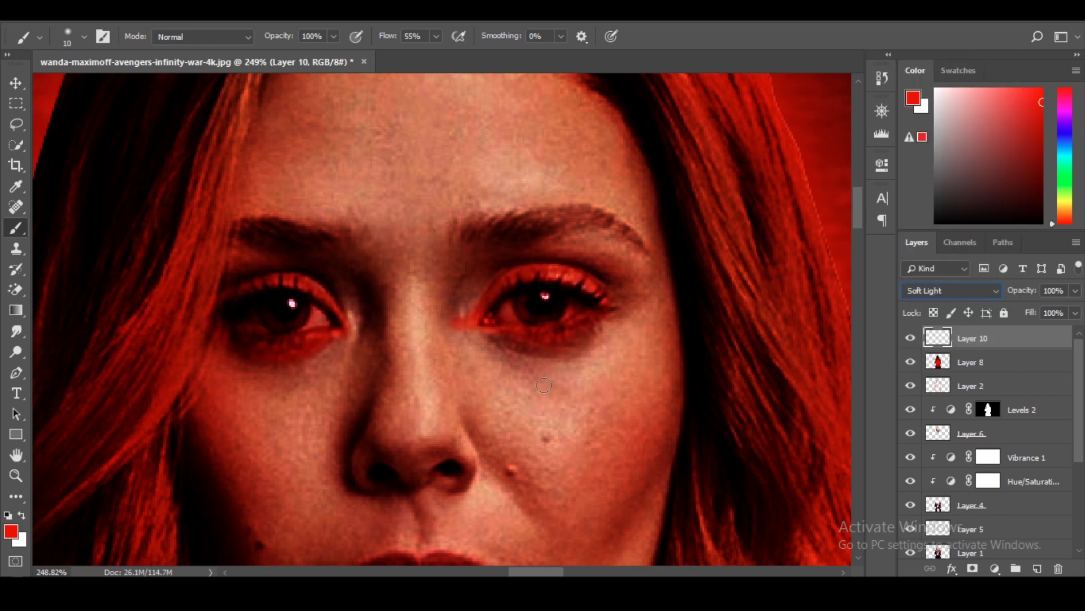
key("v")
left_click(945, 363)
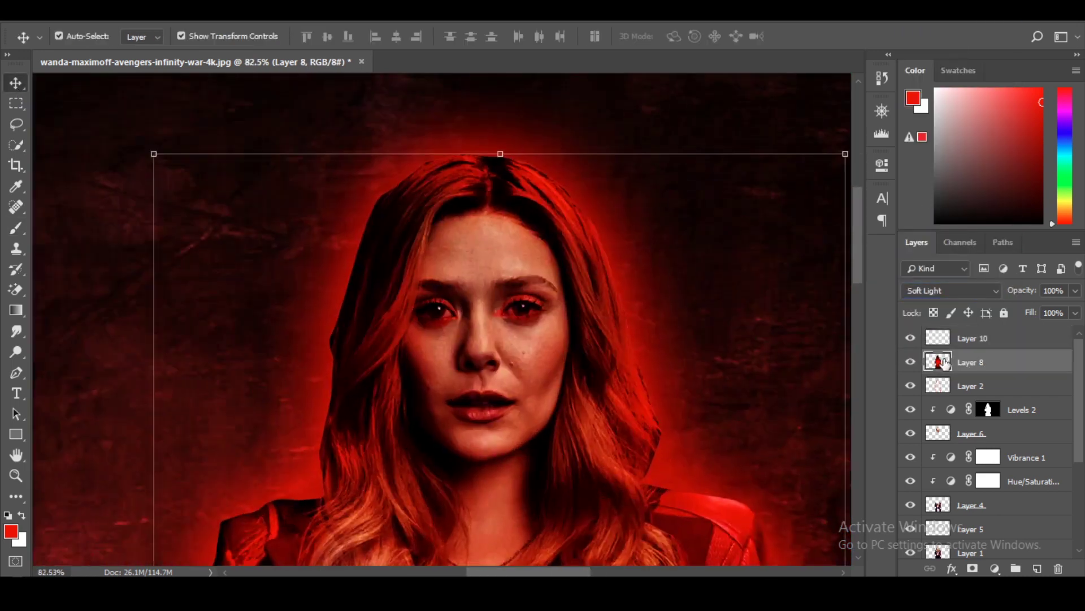
left_click(964, 345)
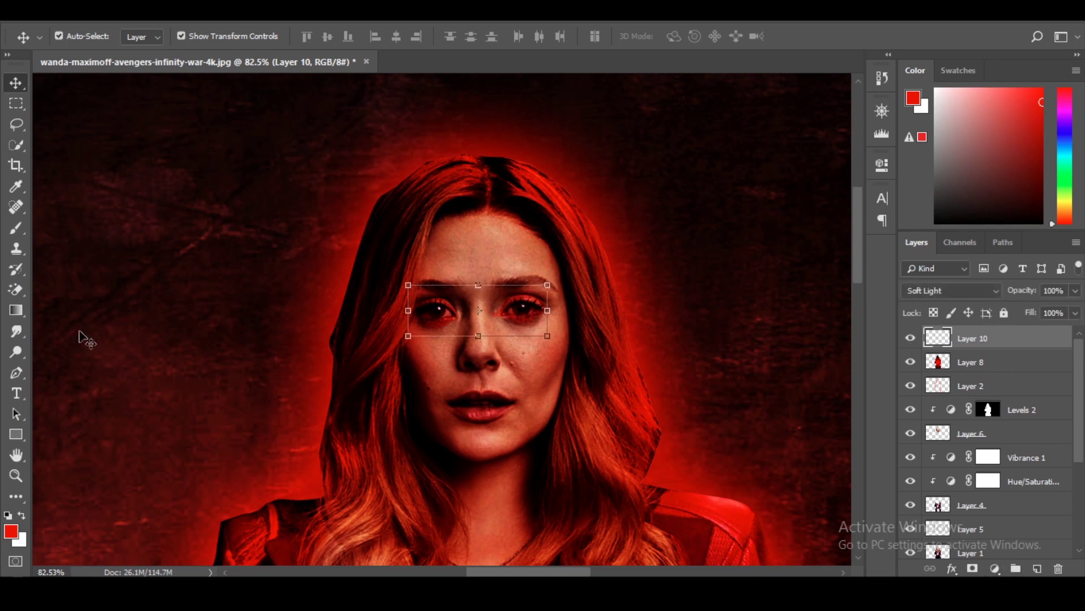
Ready a white brush and add an empty Layer 11 above Layer 10
key("b")
left_click(21, 515)
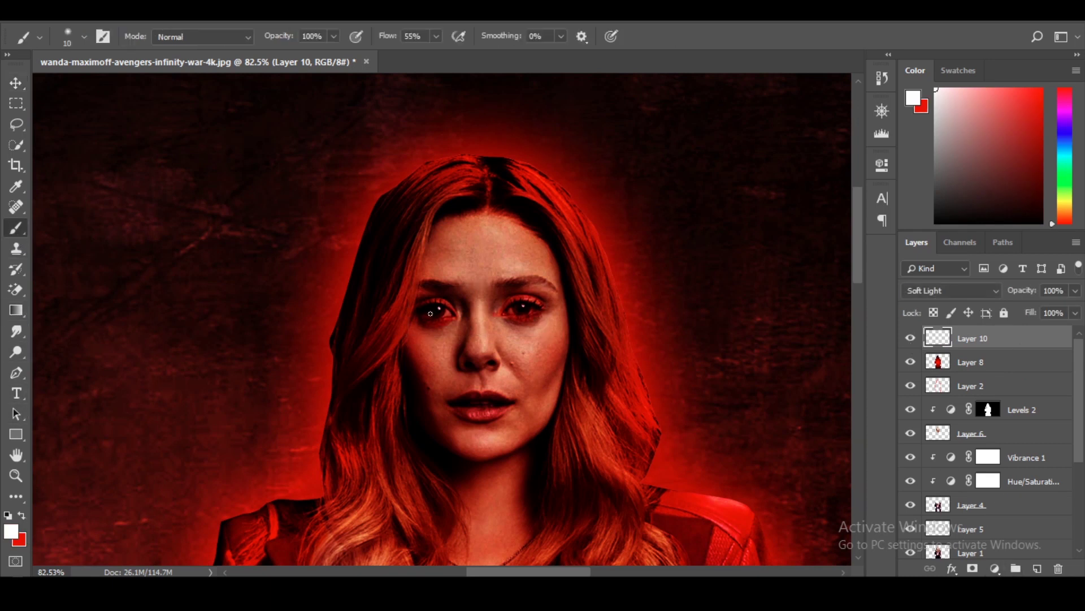
left_click(1037, 568)
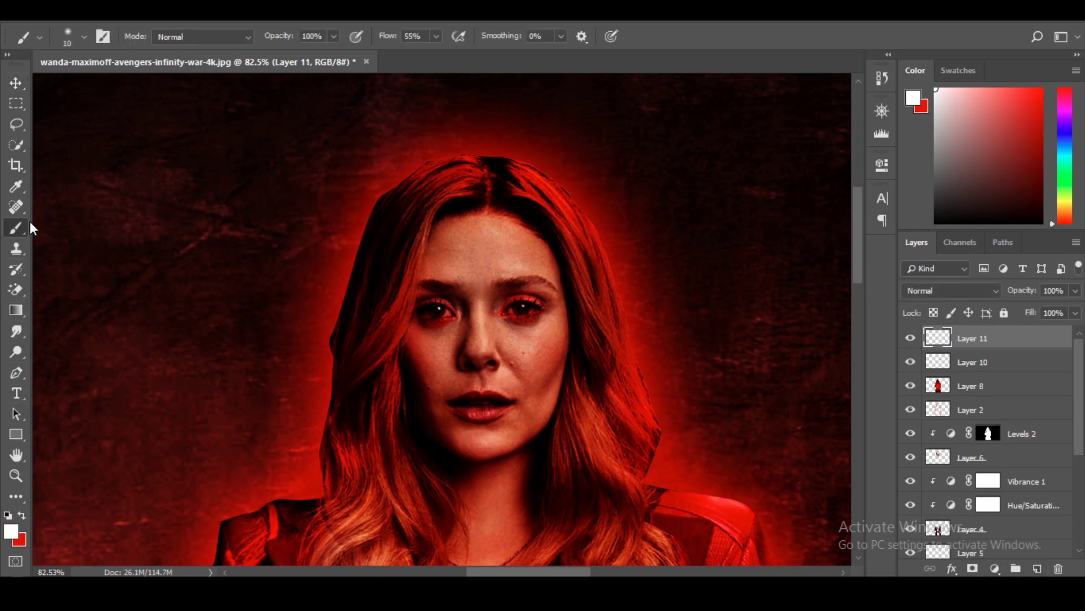
Paint both irises white on Layer 11 with a size-30 brush
scroll(423, 314, "up", 3)
scroll(423, 314, "up", 3)
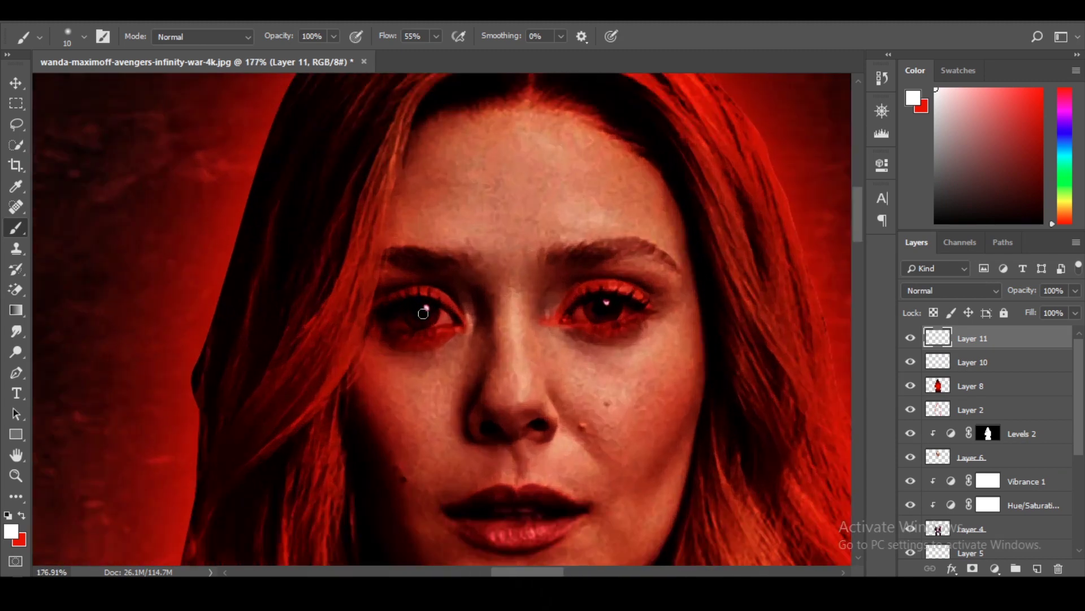
key("bracketright")
left_click_drag(422, 314, 425, 312)
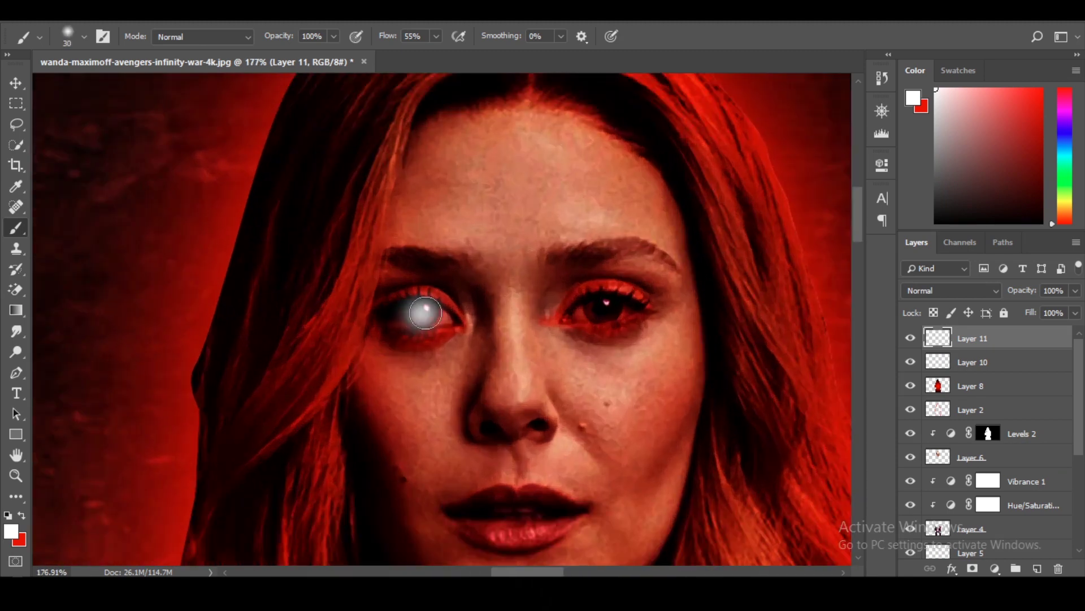
left_click_drag(606, 303, 608, 305)
Try Overlay and other blend modes on Layer 11, then return it to Normal
left_click(951, 290)
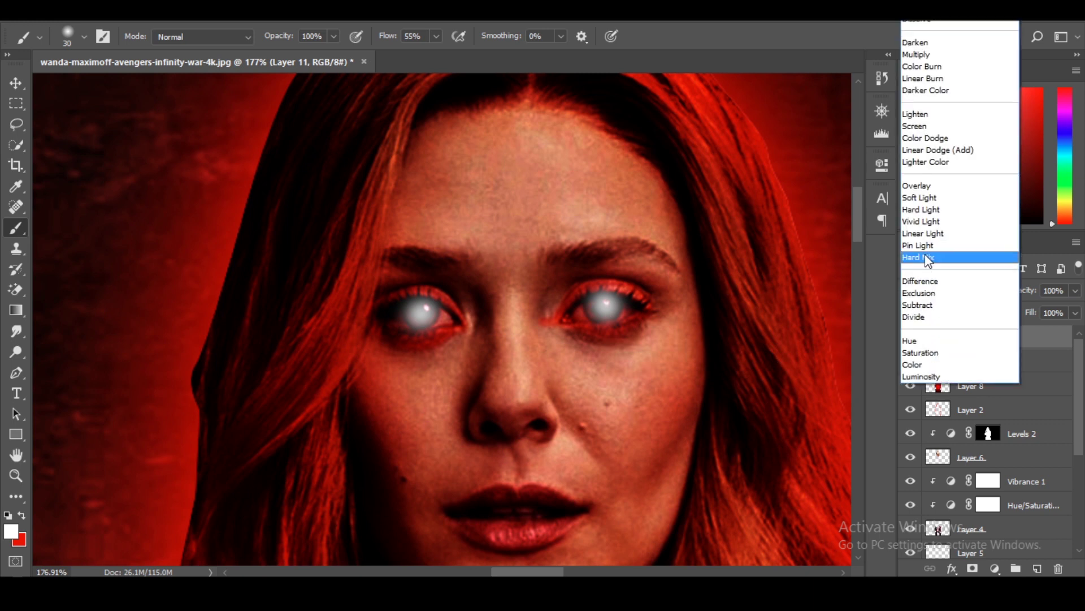
left_click(915, 189)
key("Up")
key("Up")
key("Up")
key("Up")
key("Up")
key("Up")
key("Up")
key("Up")
key("Up")
key("Down")
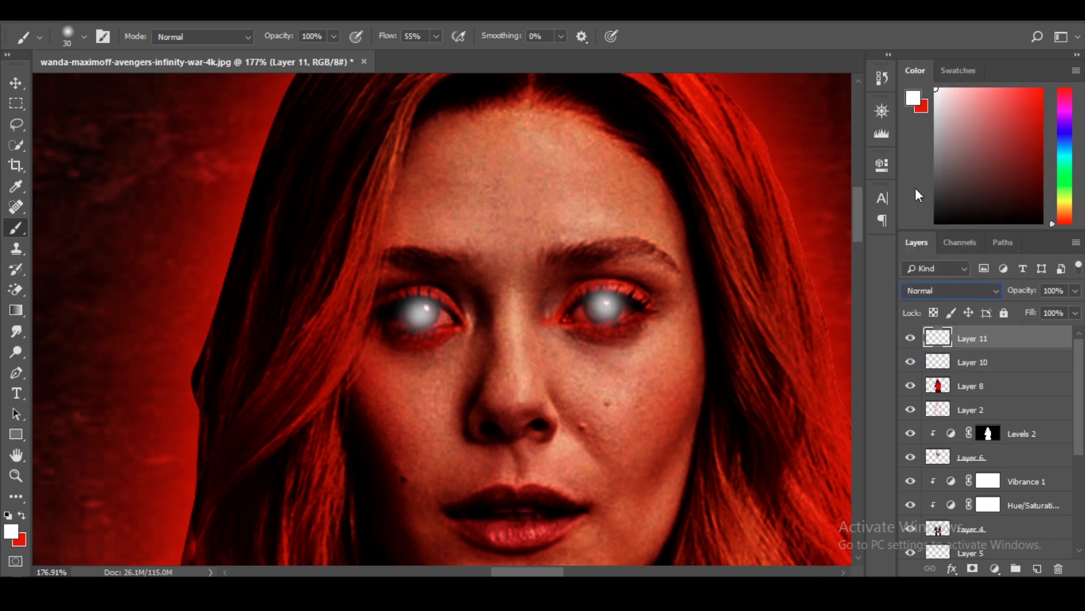
key("Down")
key("Down")
key("Down")
key("Down")
key("Down")
key("Down")
key("Down")
key("Down")
key("v")
key("shift+minus")
key("shift+minus")
key("shift+minus")
key("shift+minus")
key("shift+minus")
Set the painting colour to red and repaint both irises red
left_click(22, 517)
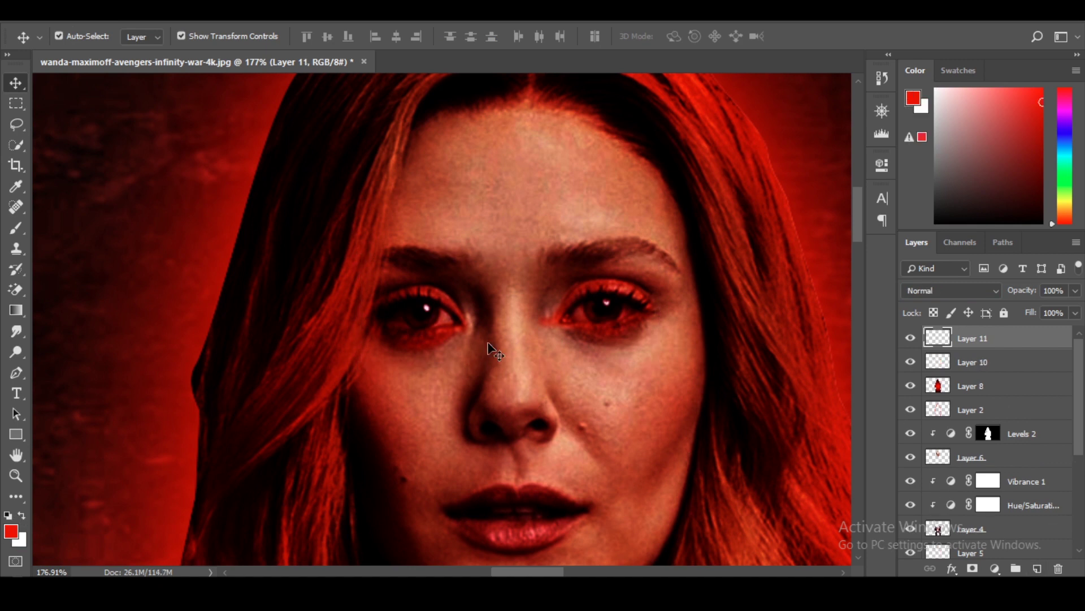
left_click(10, 531)
left_click(912, 296)
left_click(16, 228)
left_click_drag(424, 305, 419, 312)
left_click_drag(604, 305, 607, 308)
Set Layer 11's blend mode to Lighter Color
left_click(952, 290)
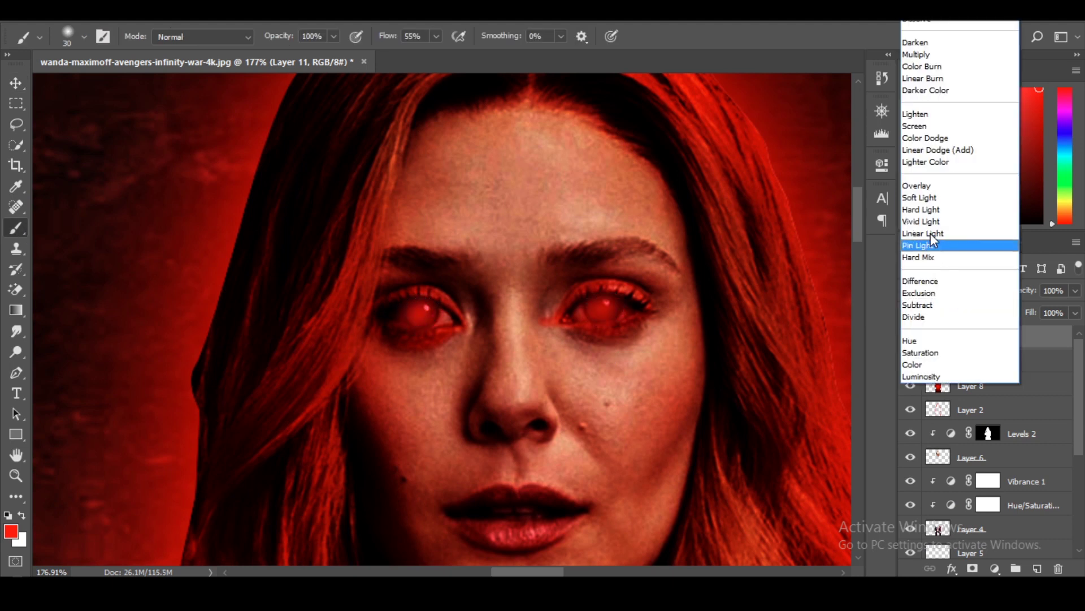
left_click(917, 184)
key("v")
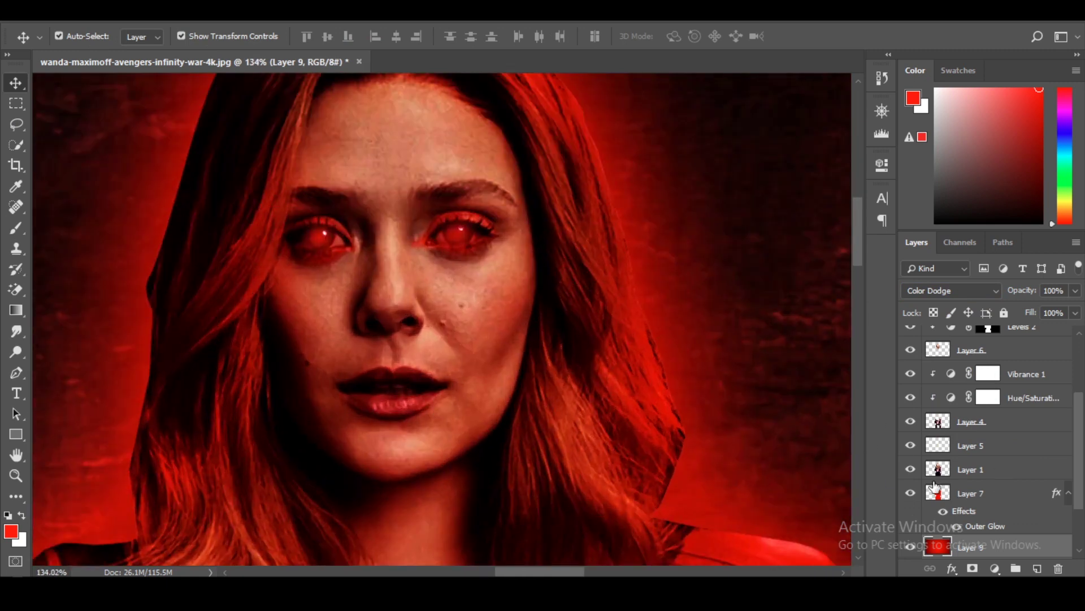
Select Layer 6 and choose the Spot Healing Brush
scroll(961, 453, "up", 4)
scroll(961, 452, "up", 1)
left_click(968, 455)
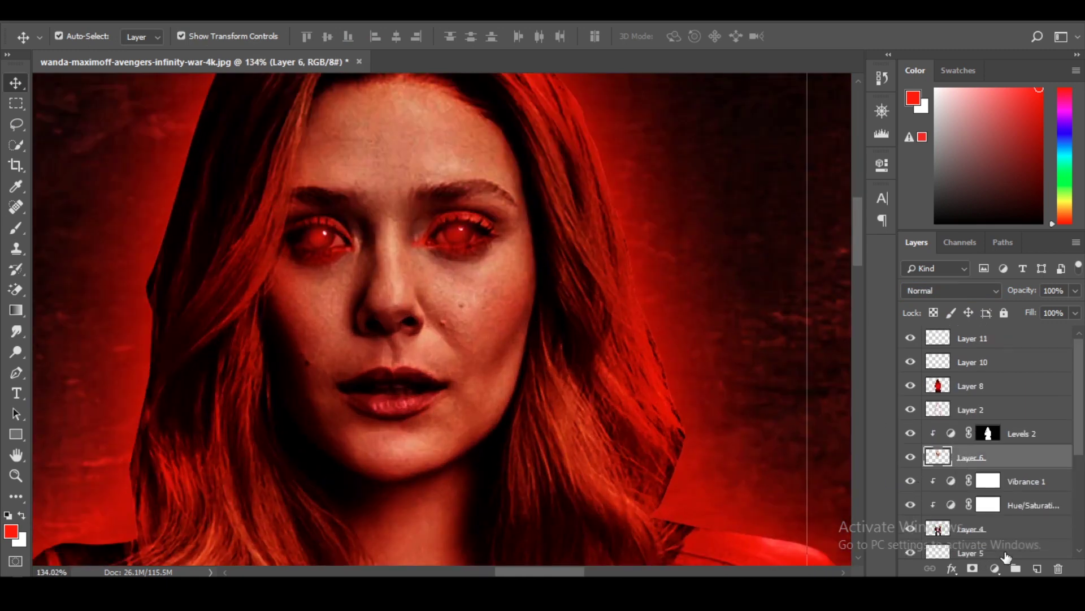
left_click(16, 207)
right_click(16, 207)
left_click(85, 205)
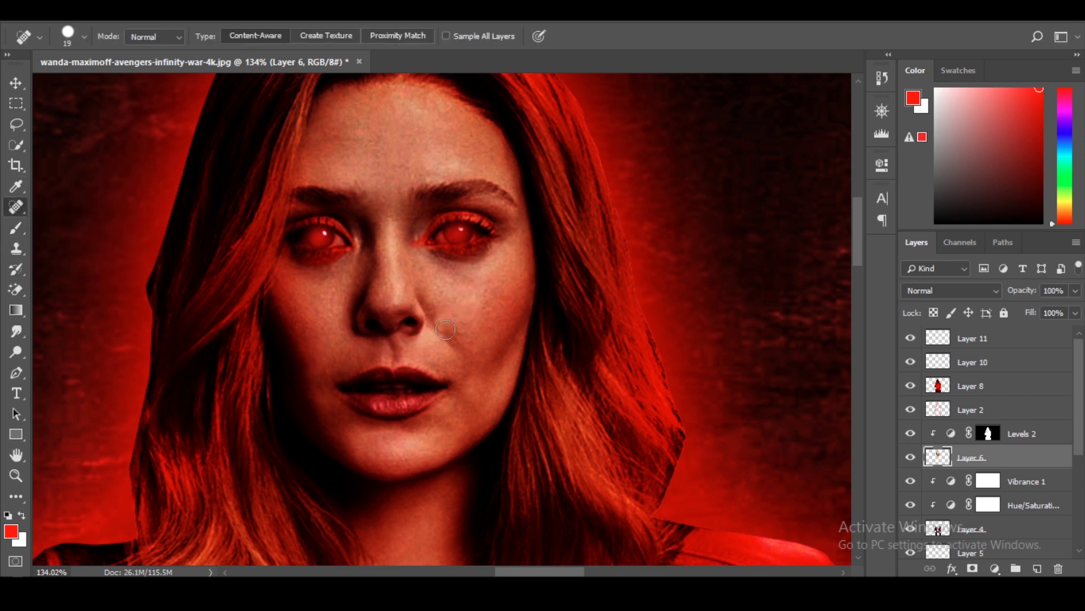
Heal three spots under Wanda's nose and one blemish on her cheek
left_click_drag(446, 329, 444, 345)
left_click_drag(435, 297, 448, 343)
left_click(431, 301)
left_click_drag(484, 291, 484, 308)
scroll(481, 380, "down", 5)
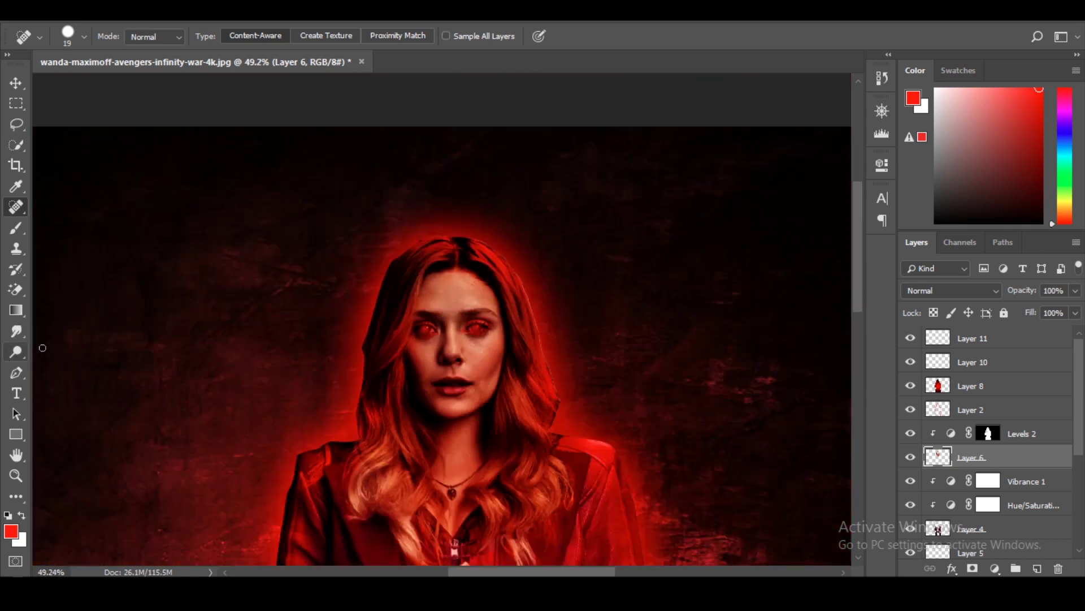
scroll(332, 320, "down", 2)
Set the Smudge tool to size 50 and 22% strength, then smooth the cheek skin
left_click(17, 330)
scroll(471, 147, "up", 6)
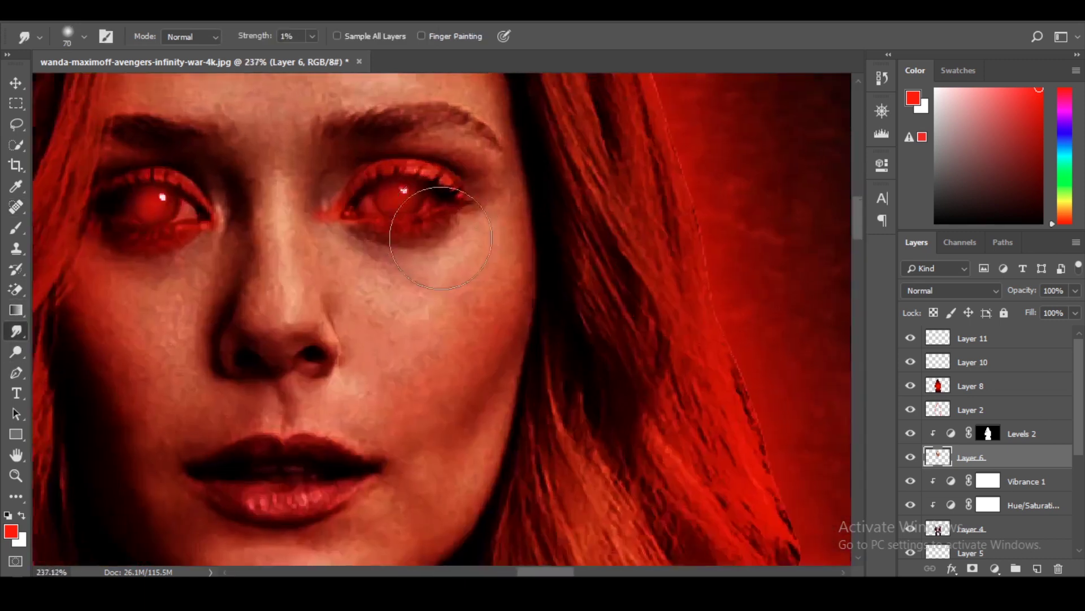
scroll(471, 147, "up", 4)
left_click(84, 37)
type("50")
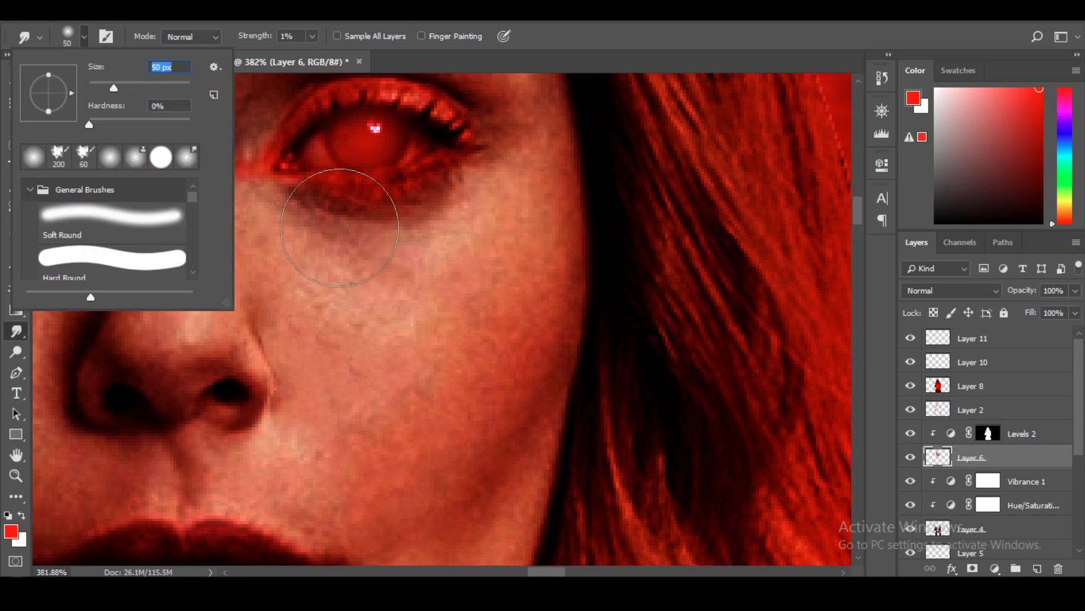
key("Return")
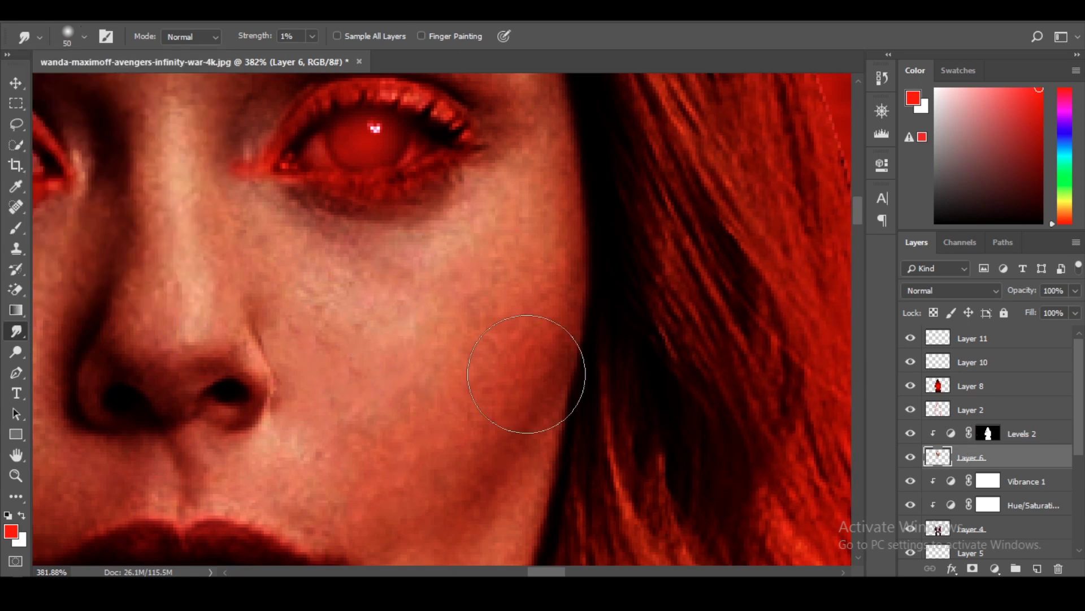
key("2")
key("2")
mouse_move(396, 328)
left_mouse_down()
mouse_move(426, 379)
mouse_move(416, 364)
left_mouse_up()
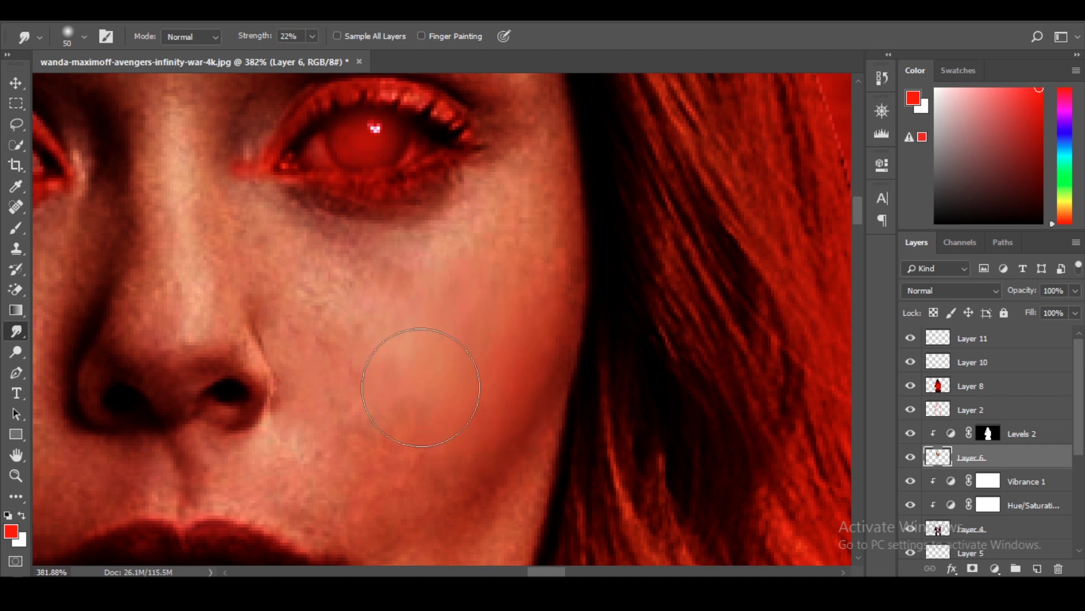
Smudge the skin around the lips and chin, then bring up the gd folder window
right_click(96, 93)
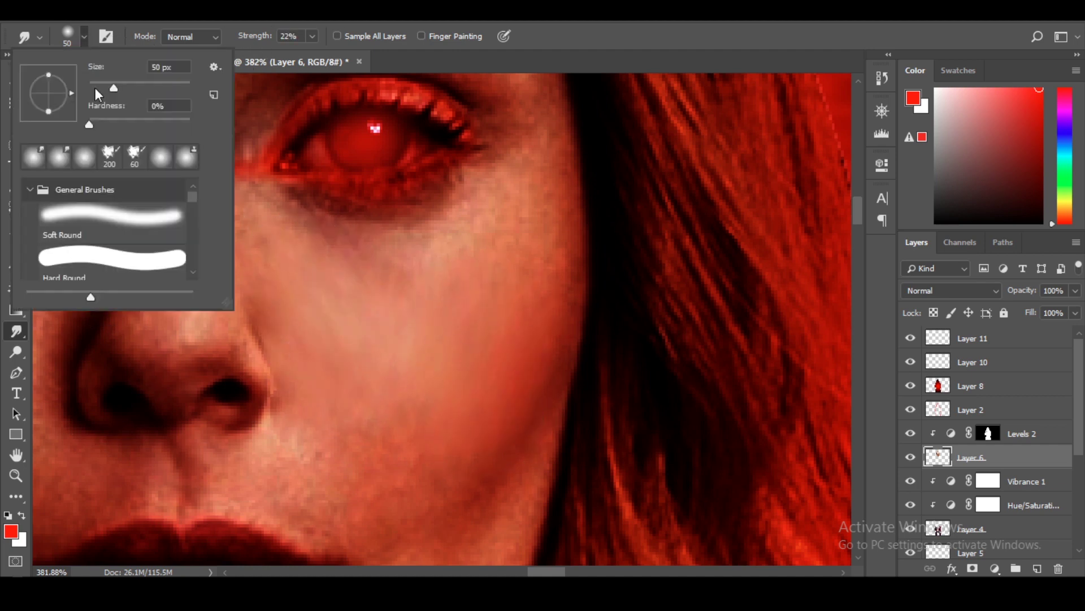
key("Return")
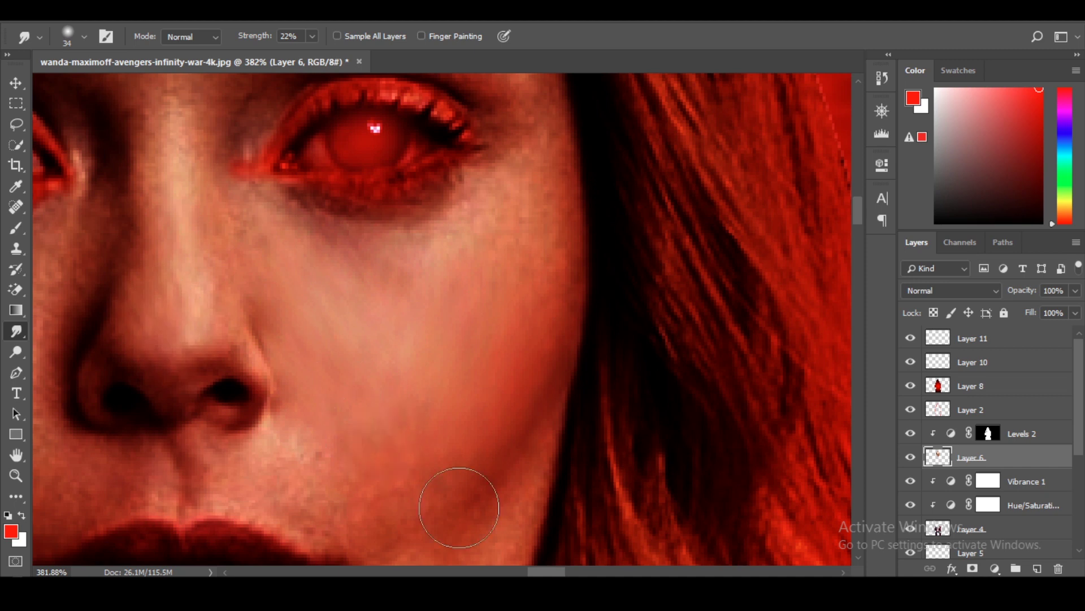
scroll(469, 396, "down", 3)
scroll(467, 377, "down", 2)
scroll(467, 378, "left", 2)
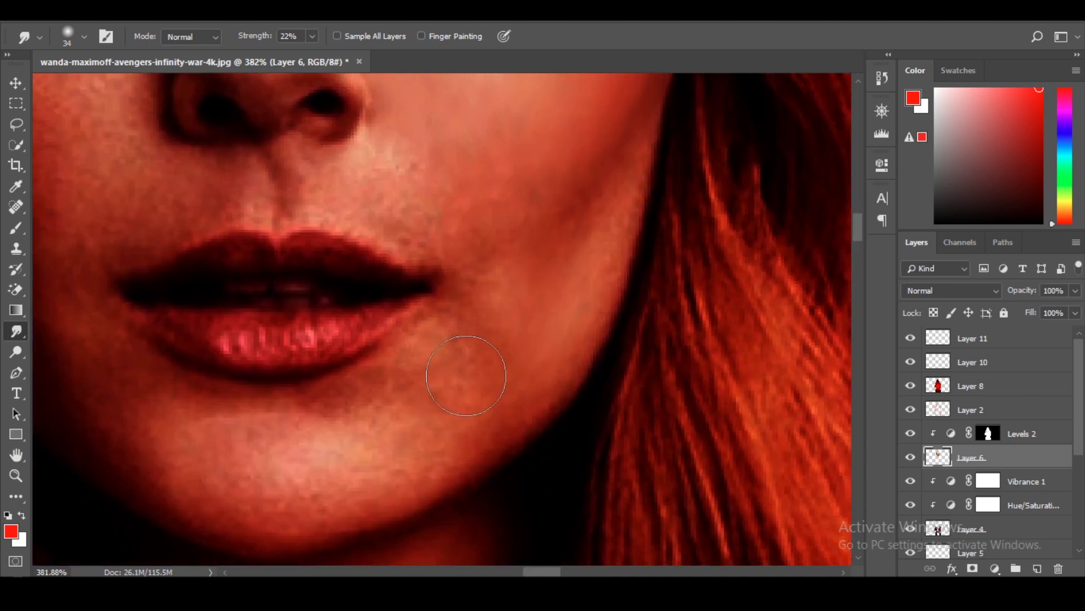
scroll(244, 495, "left", 4)
scroll(245, 495, "down", 1)
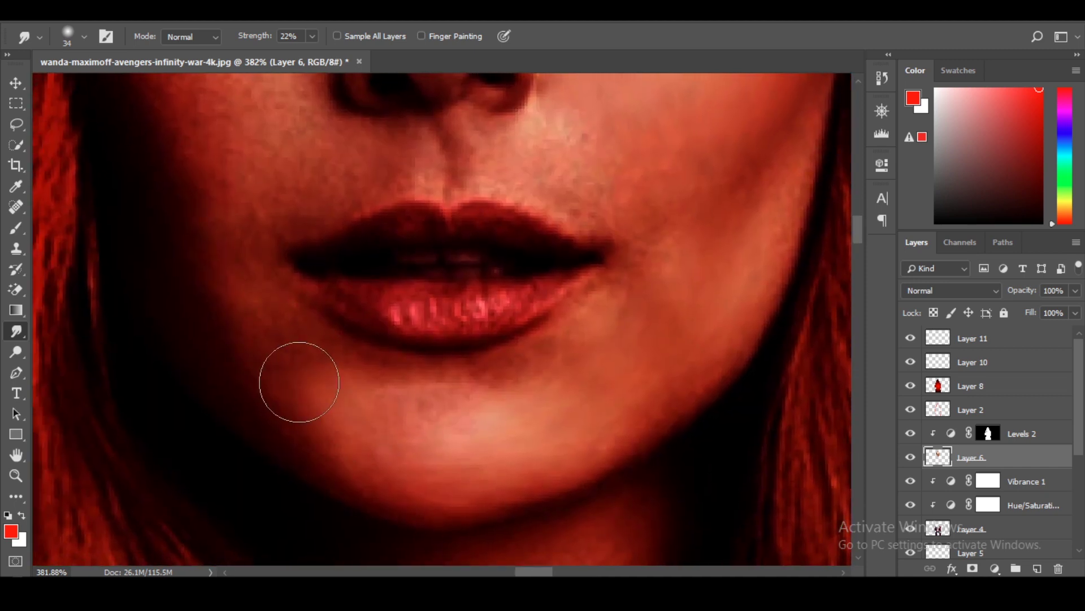
scroll(401, 431, "left", 1)
scroll(284, 367, "up", 2)
scroll(305, 376, "up", 1)
scroll(305, 376, "left", 1)
scroll(382, 226, "up", 2)
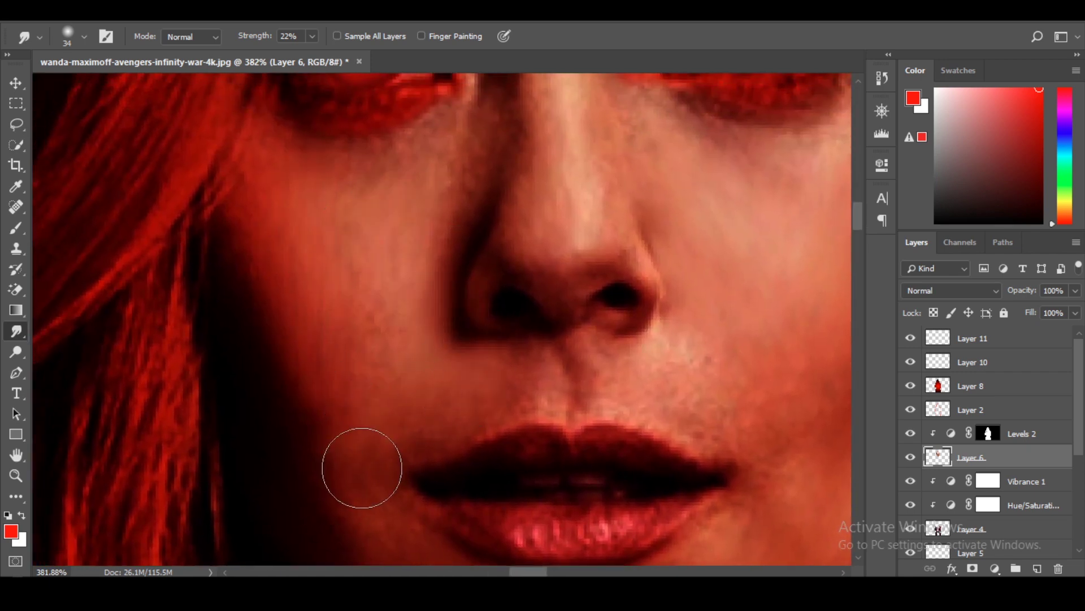
left_click_drag(359, 463, 285, 312)
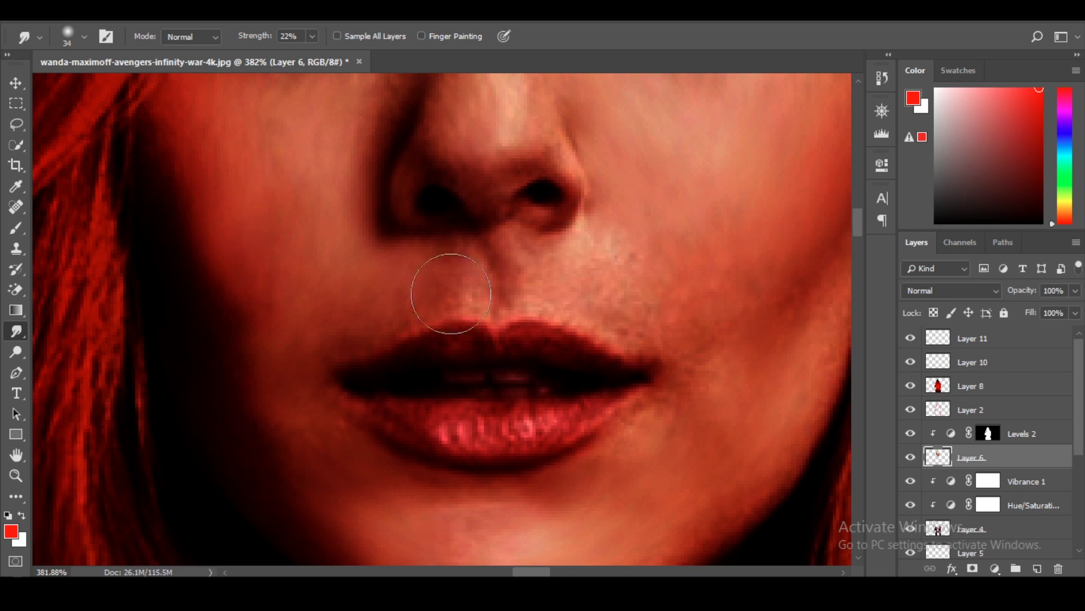
scroll(649, 453, "down", 2)
scroll(649, 453, "left", 2)
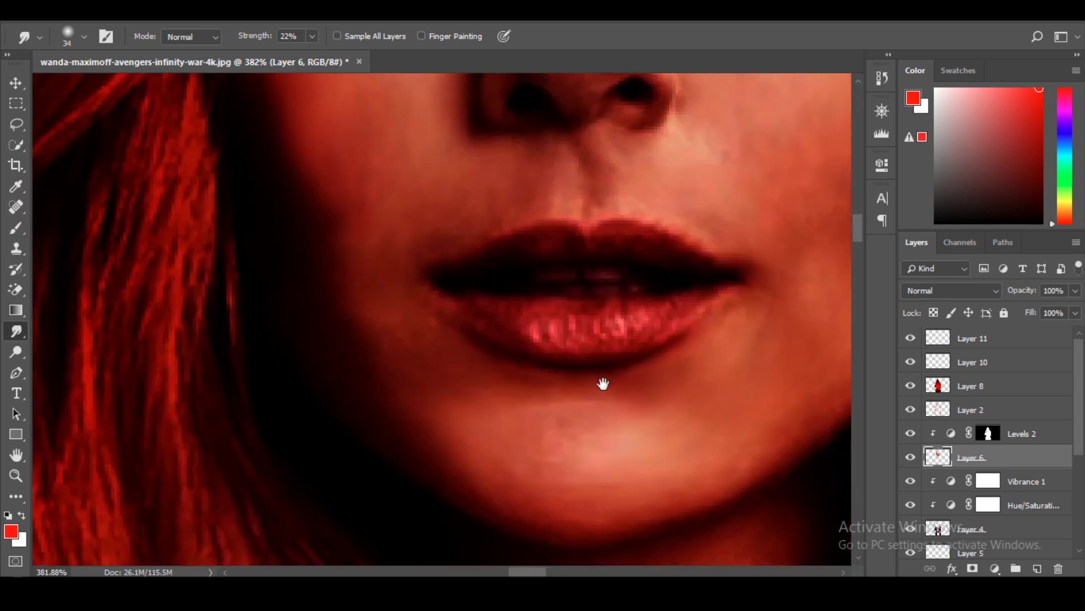
scroll(356, 247, "up", 5)
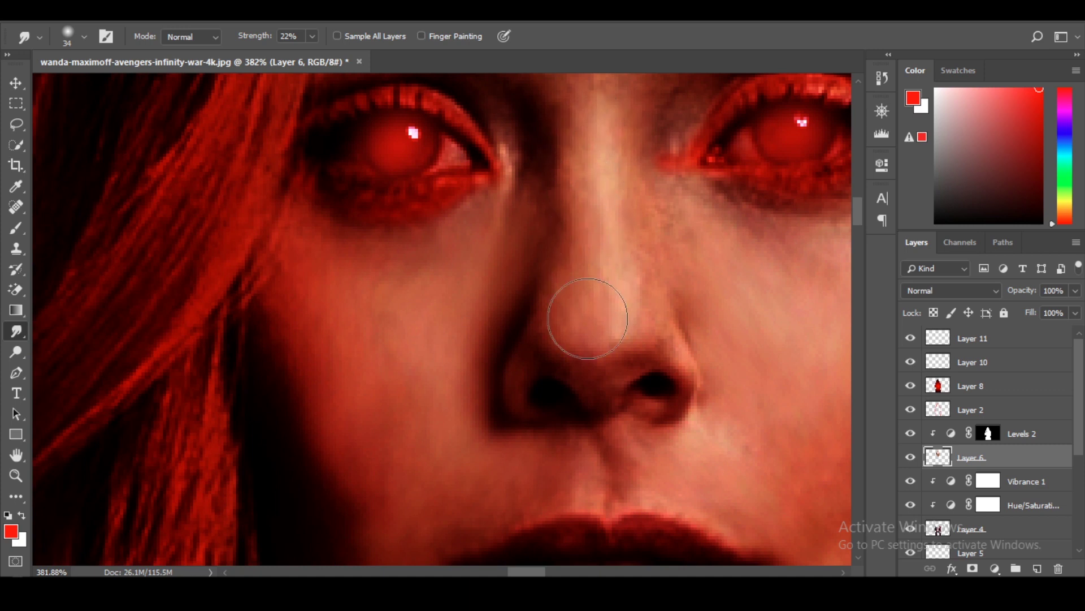
scroll(460, 230, "down", 5, "alt")
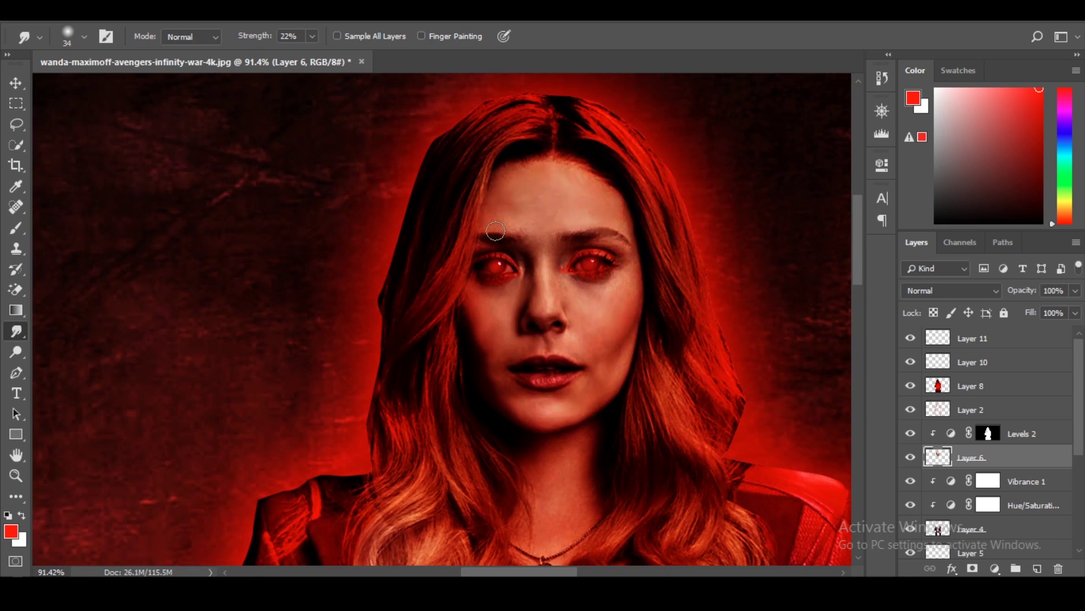
key("ctrl+0")
left_click(260, 537)
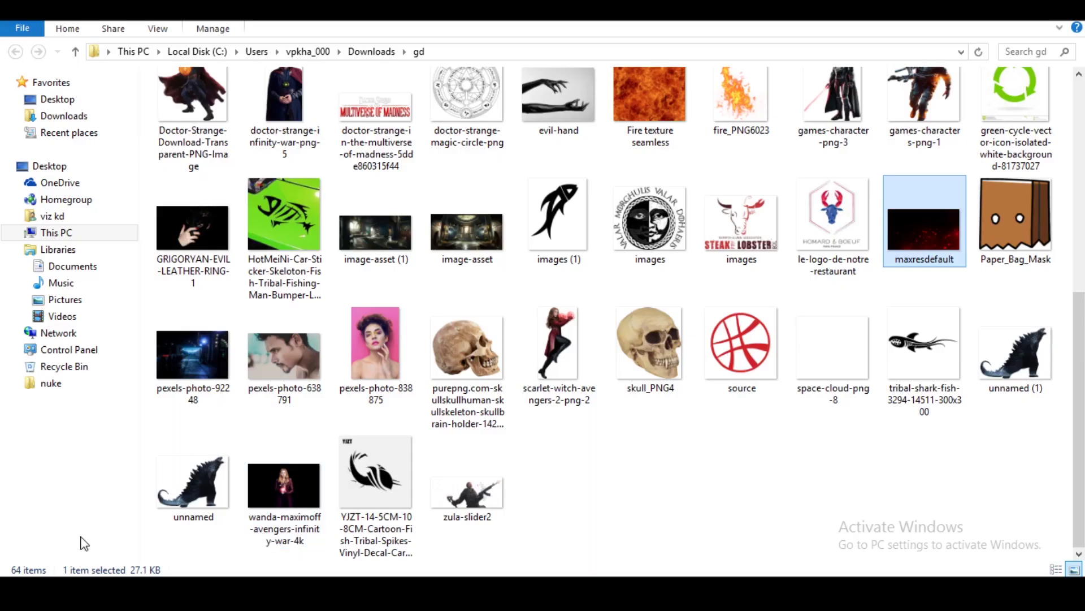
Place the maxresdefault particles image and scale it to cover the whole canvas
left_click_drag(951, 232, 636, 291)
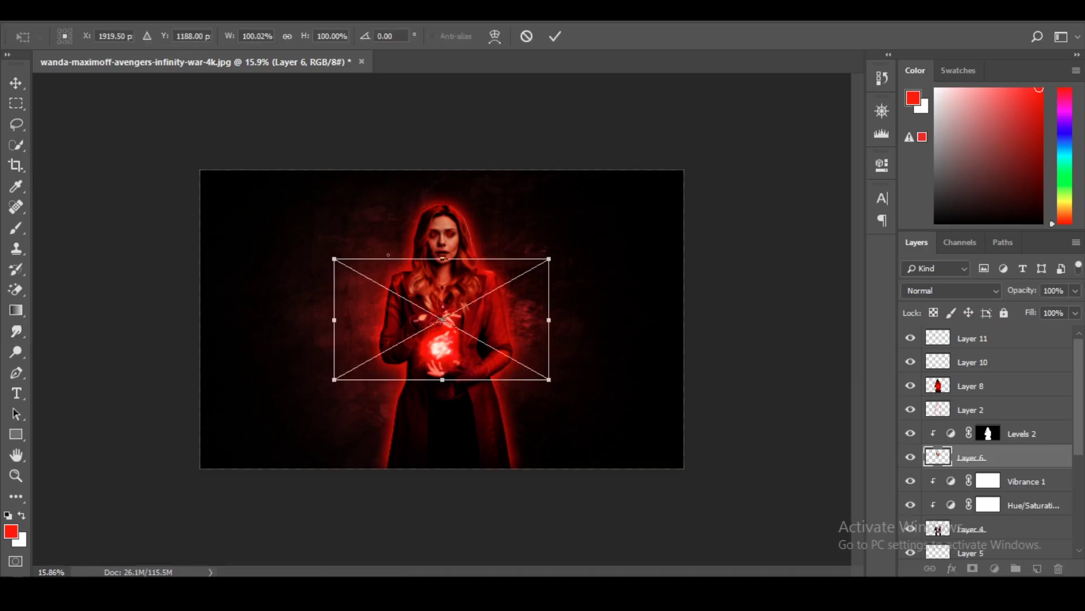
key("Escape")
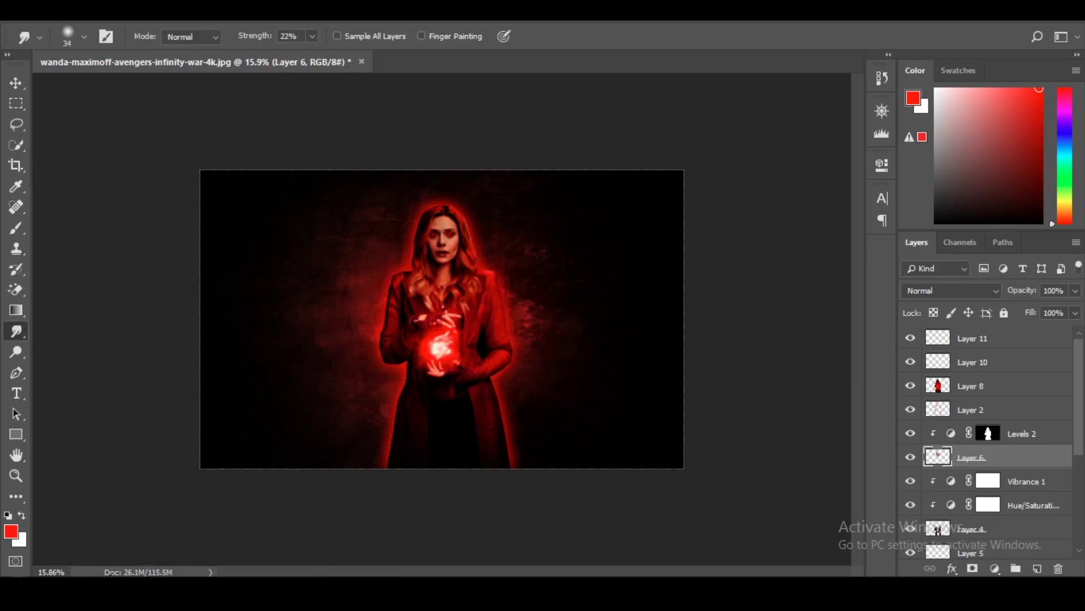
scroll(442, 319, "up", 1)
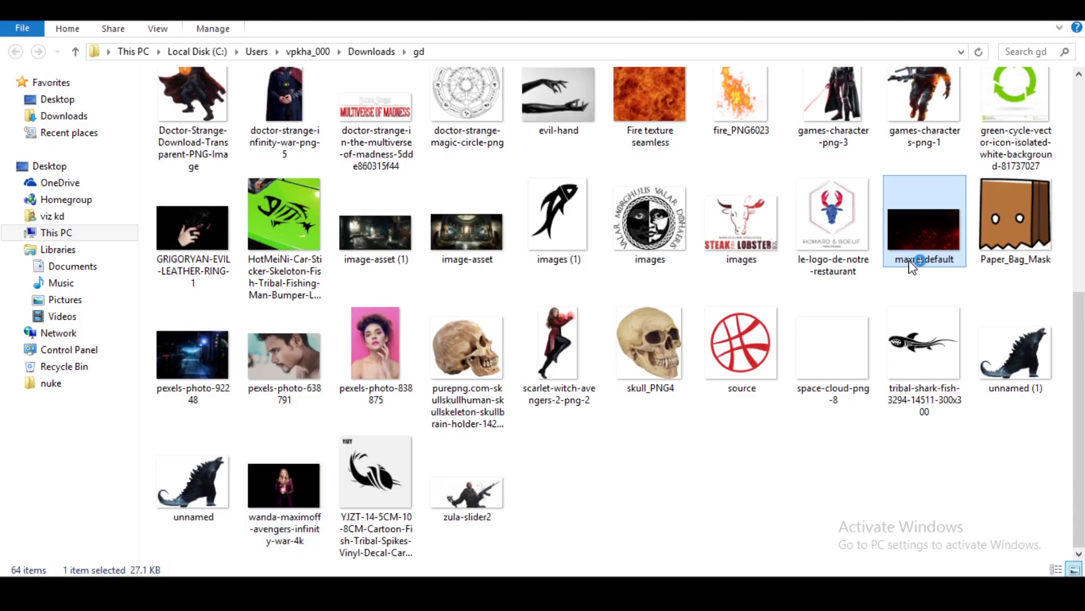
left_click_drag(918, 237, 432, 243)
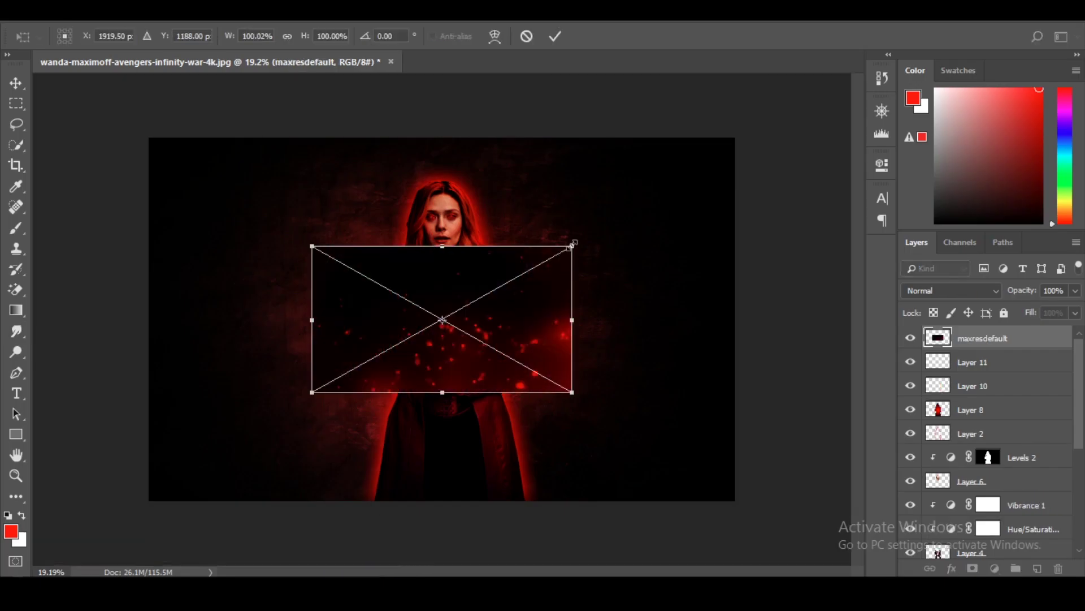
left_click_drag(572, 244, 782, 129)
key("Return")
Change the particles layer's blend mode so Wanda shows through the red embers
left_click(950, 290)
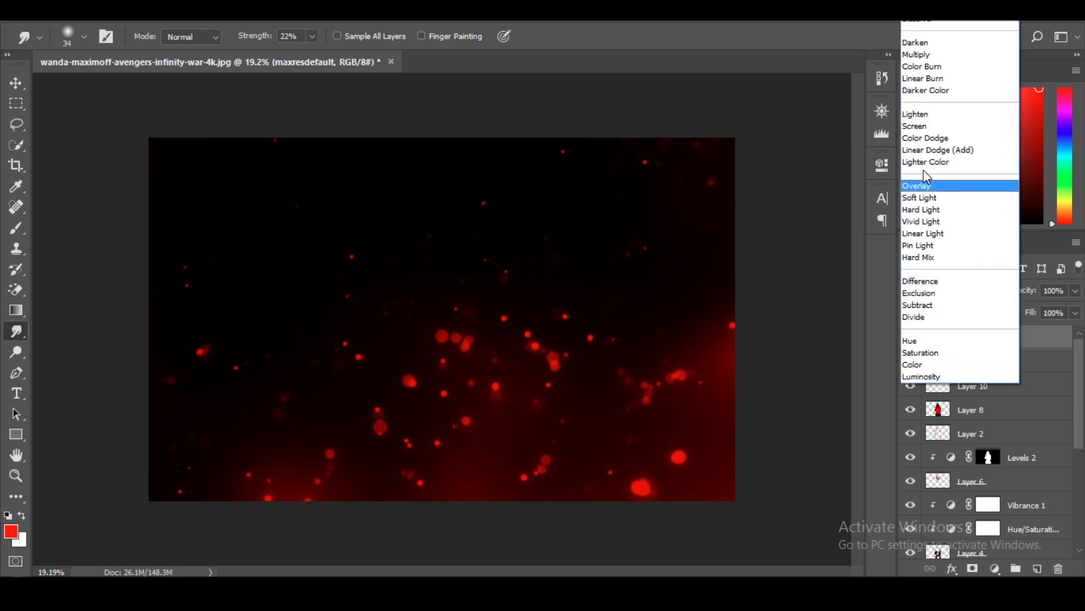
left_click(915, 114)
key("v")
scroll(305, 314, "up", 2)
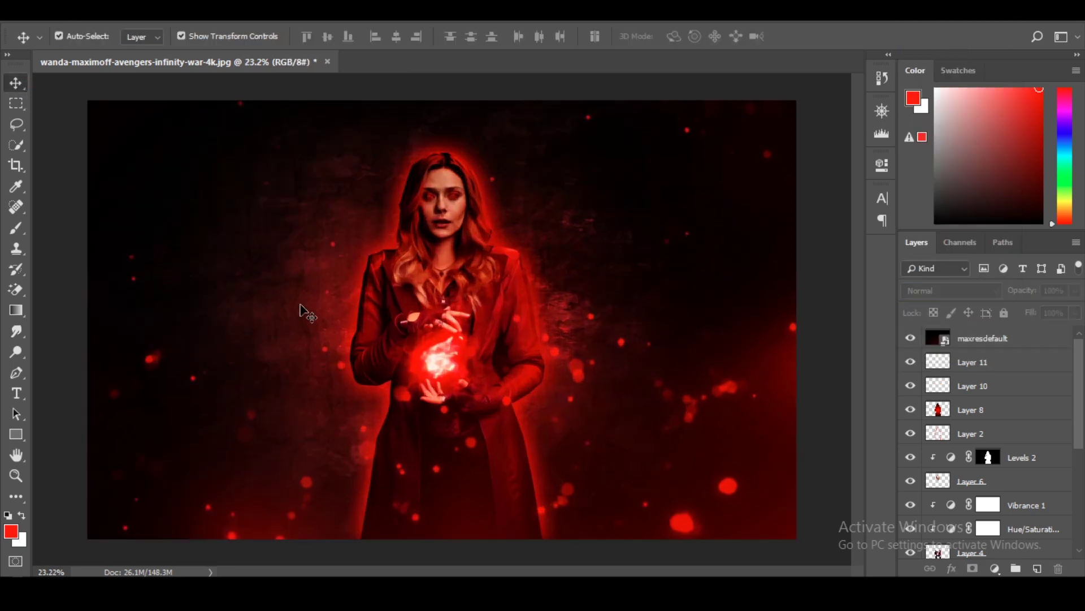
scroll(300, 307, "down", 2)
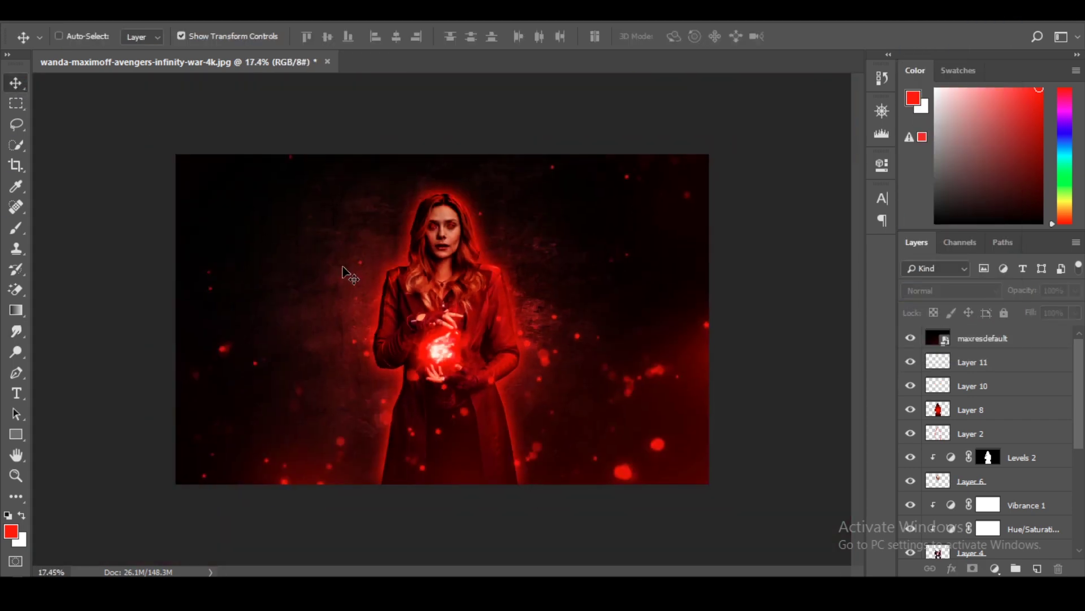
Stamp all visible layers into a new layer and apply Camera Raw: Contrast +43, Clarity +38, vignette -43
key("ctrl+shift+alt+e")
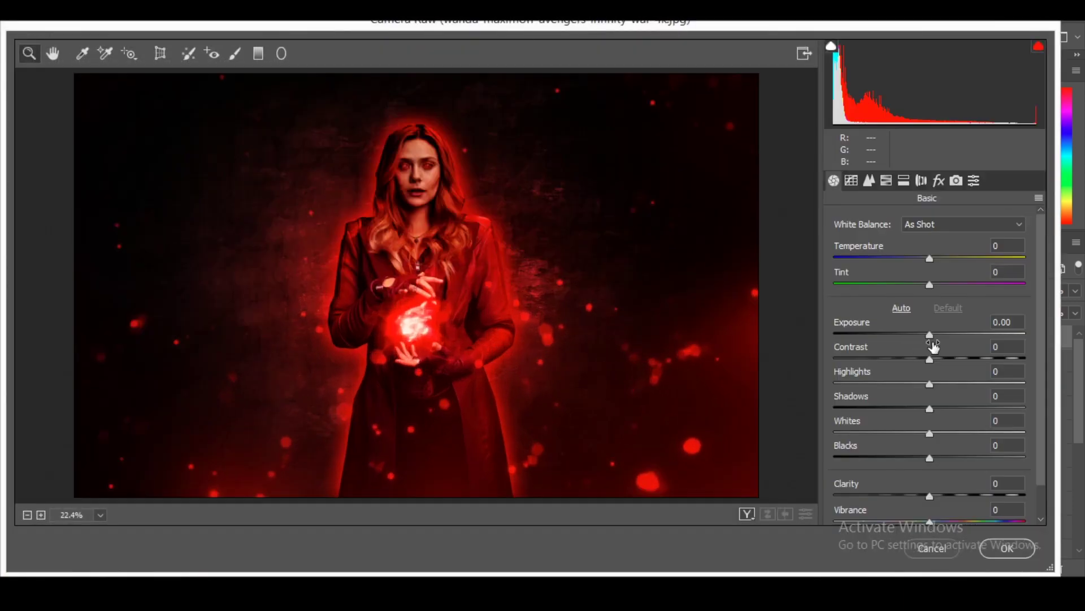
left_click_drag(930, 358, 972, 360)
left_click_drag(931, 494, 987, 494)
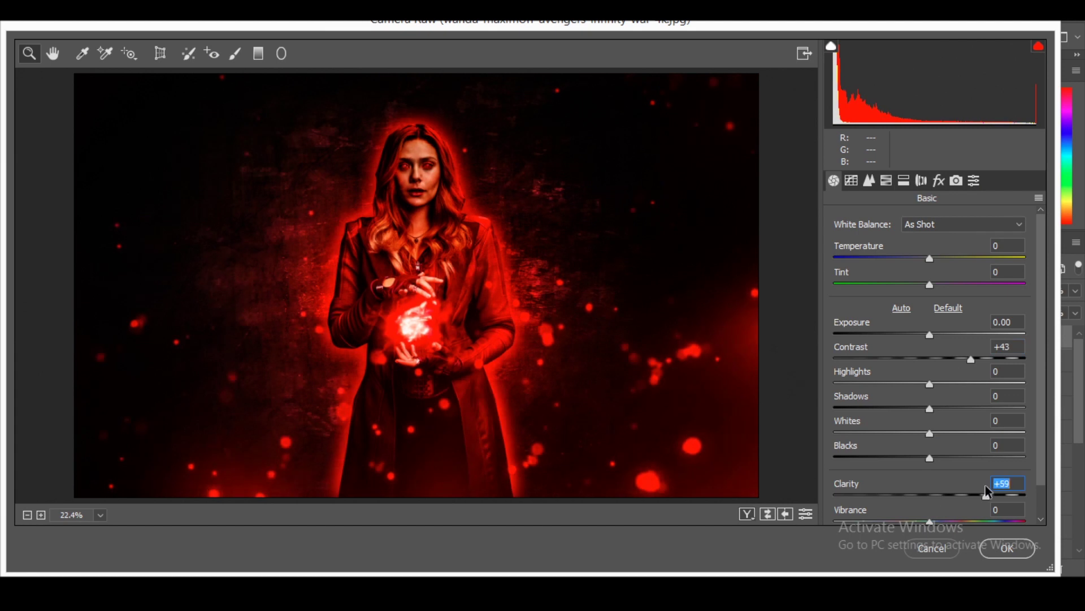
scroll(929, 467, "down", 2)
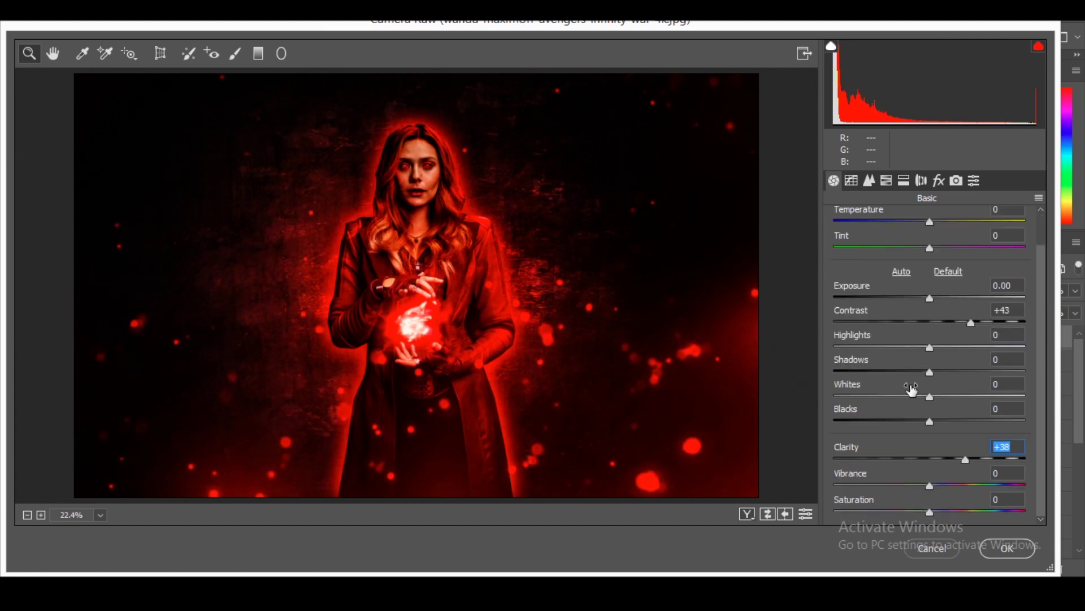
left_click(973, 181)
left_click(939, 181)
left_click(911, 444)
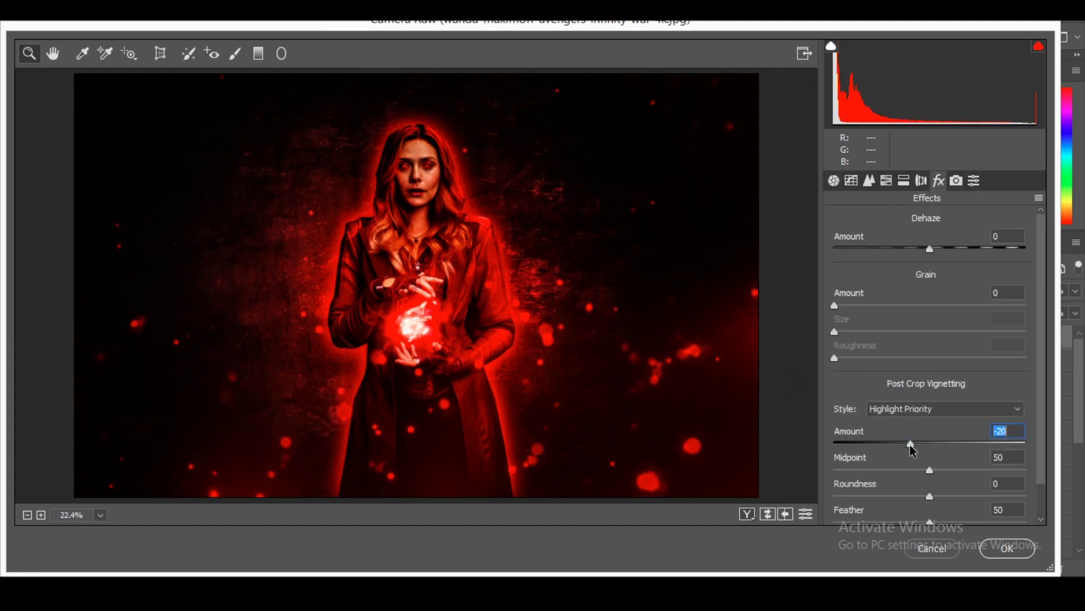
left_click_drag(904, 444, 887, 445)
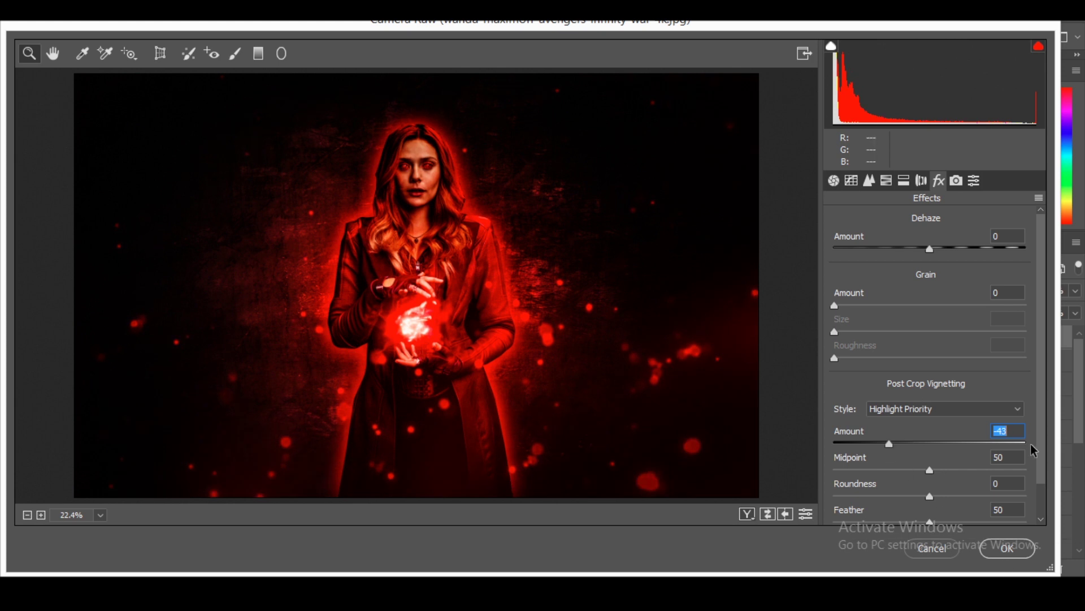
left_click(1021, 548)
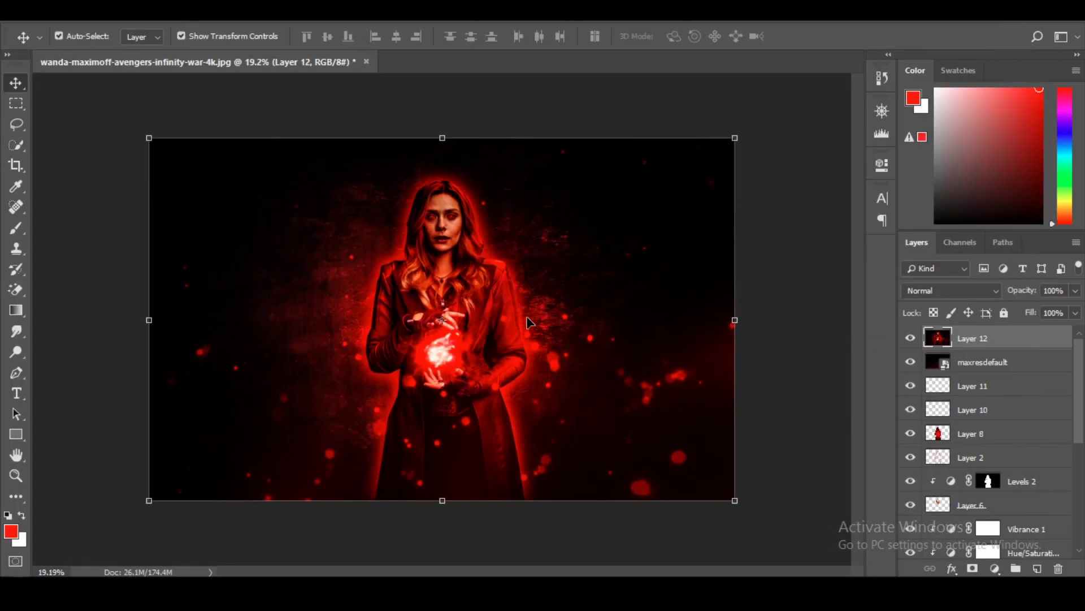